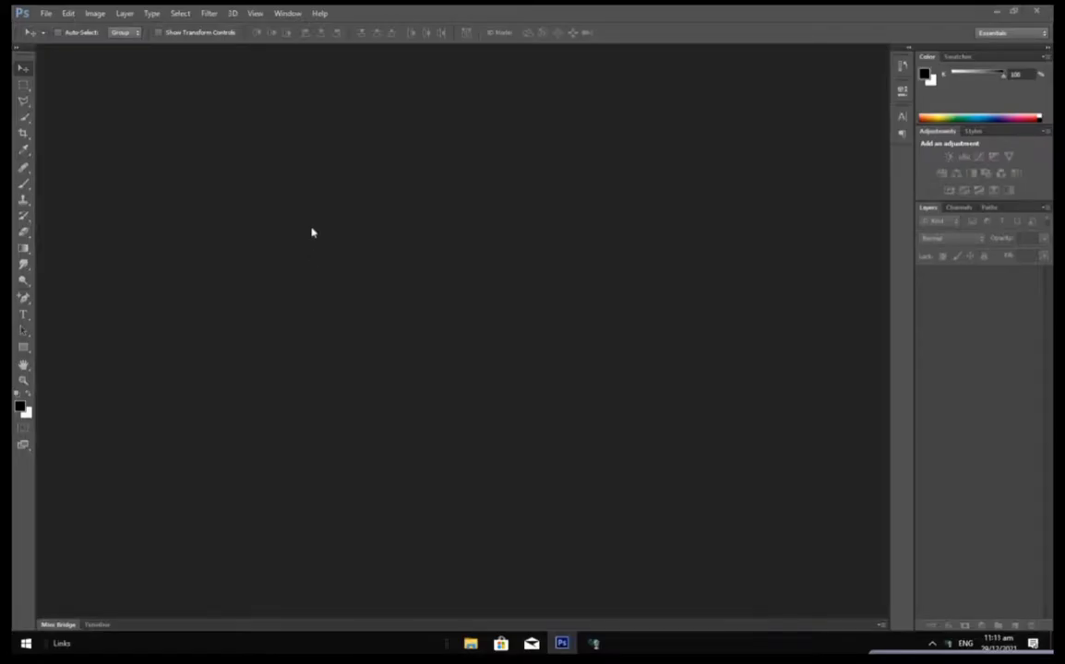
- Create a new 3200 × 2000 pixel document at 300 pixels/inch in RGB Color with a white background
{"action": "left_click", "coordinate": [44, 13]}
{"action": "left_click", "coordinate": [68, 27]}
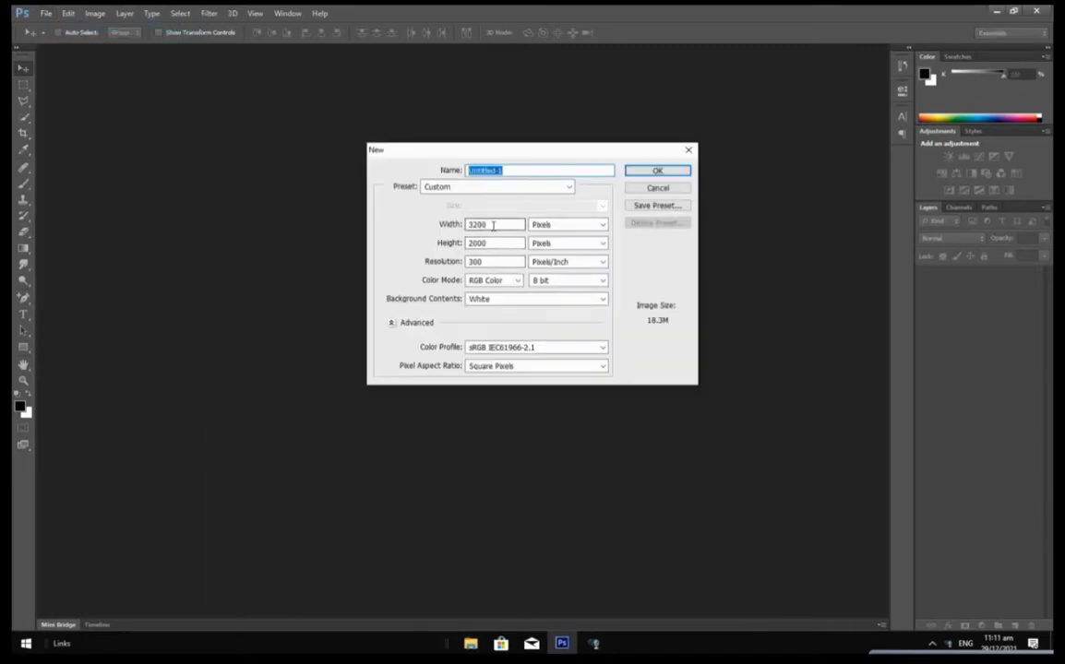
{"action": "double_click", "coordinate": [493, 225]}
{"action": "left_click", "coordinate": [496, 242]}
{"action": "left_click_drag", "start_coordinate": [483, 243], "coordinate": [467, 246]}
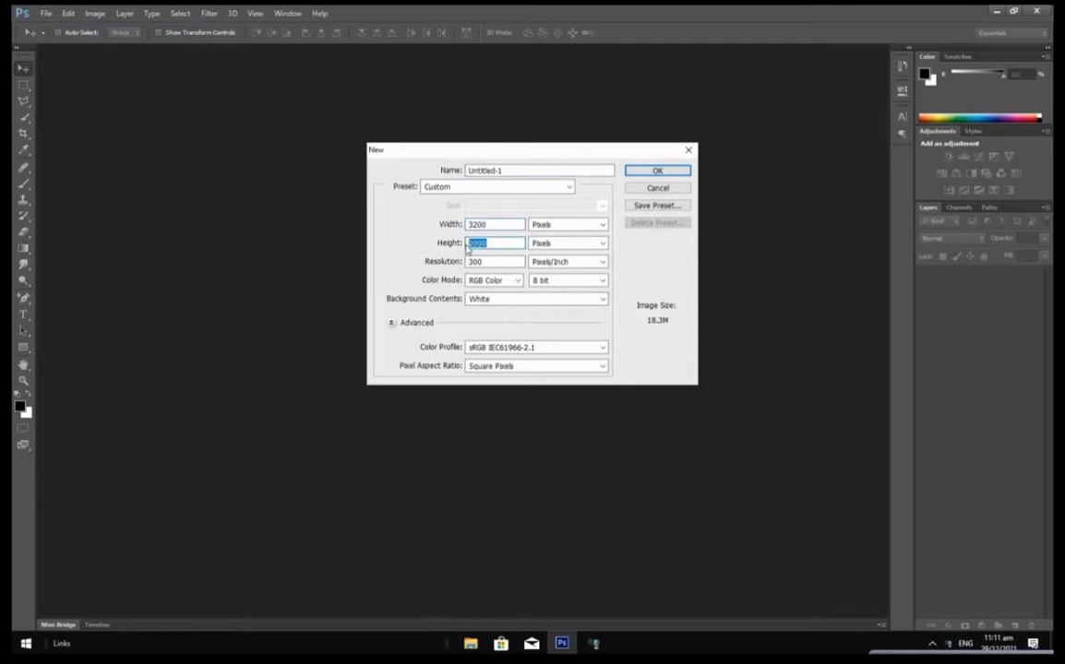
{"action": "left_click", "coordinate": [675, 172]}
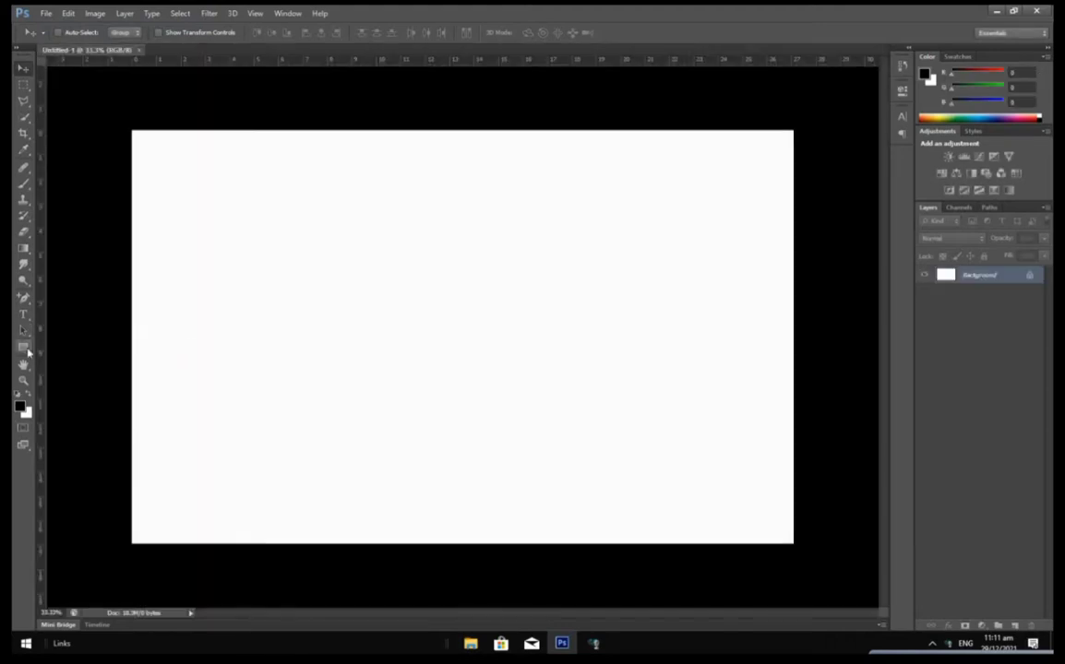
- Draw a black circle about 1081 px in diameter on the left half of the canvas with the Ellipse Tool
{"action": "left_click", "coordinate": [24, 348]}
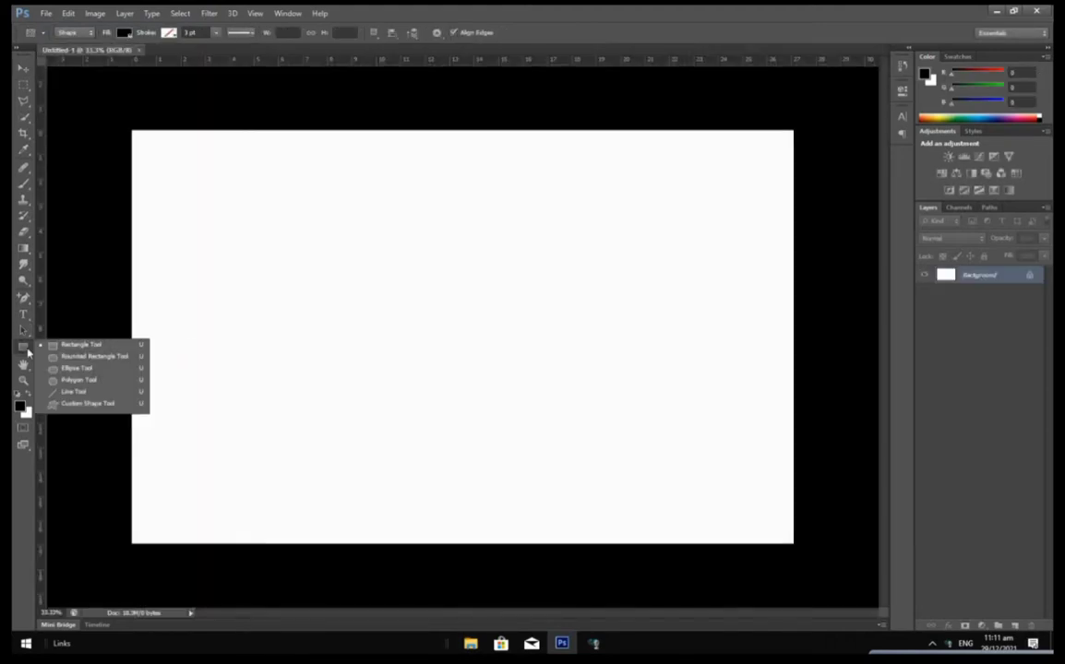
{"action": "left_click", "coordinate": [87, 371]}
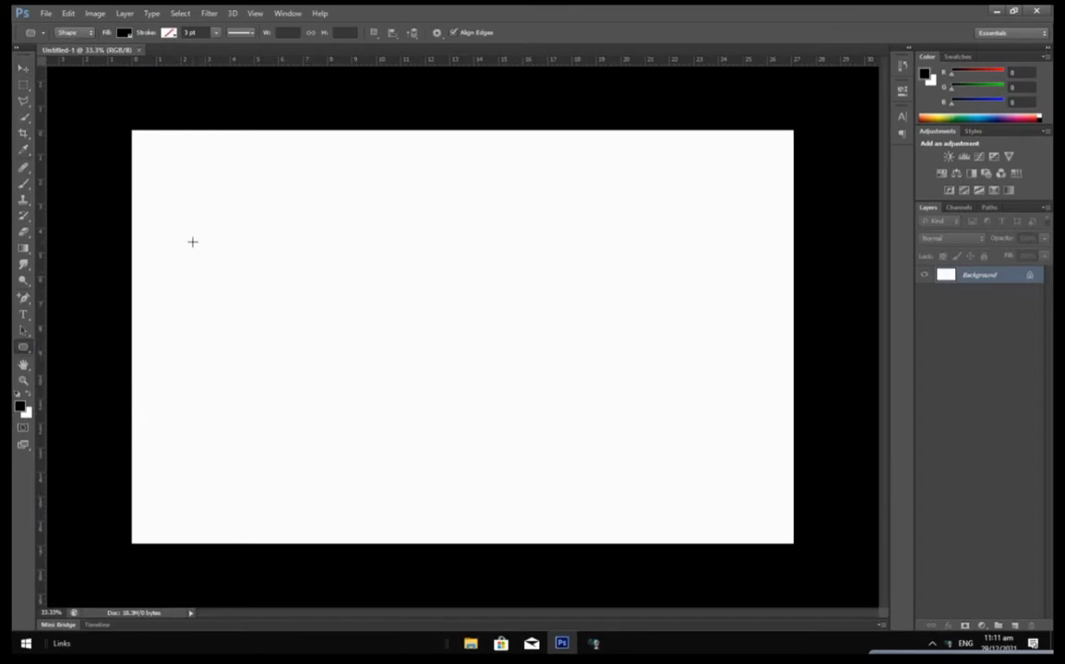
{"action": "left_click_drag", "start_coordinate": [191, 236], "coordinate": [437, 456]}
- Draw a thin horizontal black bar about 1699 × 37 px beside the circle's top, reaching the canvas's right edge
{"action": "left_click", "coordinate": [23, 347]}
{"action": "left_click", "coordinate": [74, 346]}
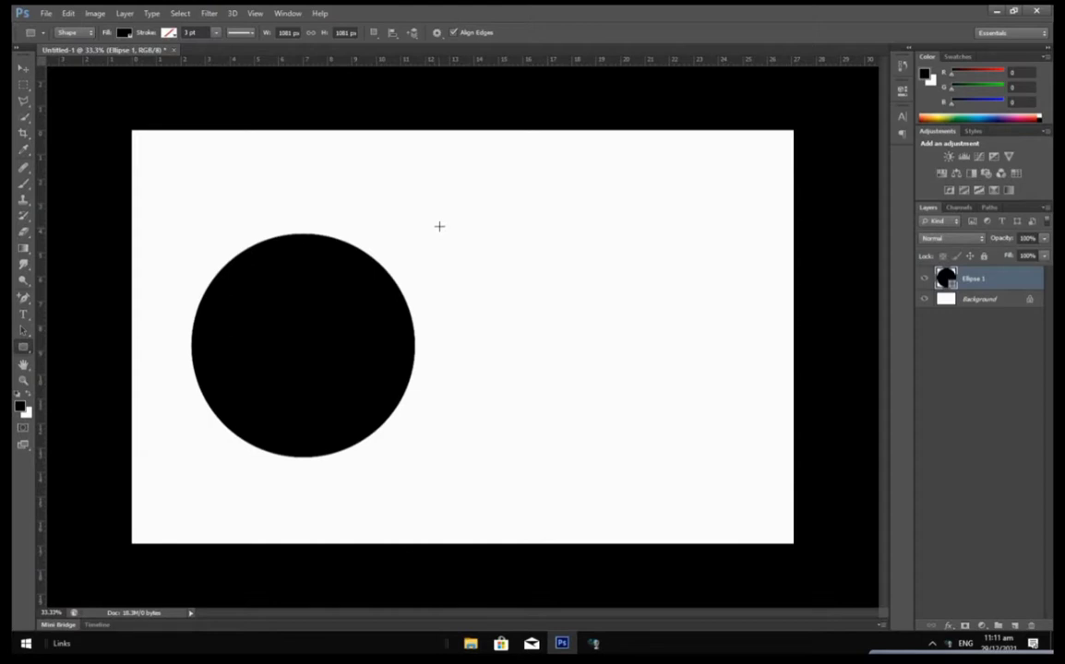
{"action": "left_click_drag", "start_coordinate": [439, 226], "coordinate": [791, 231]}
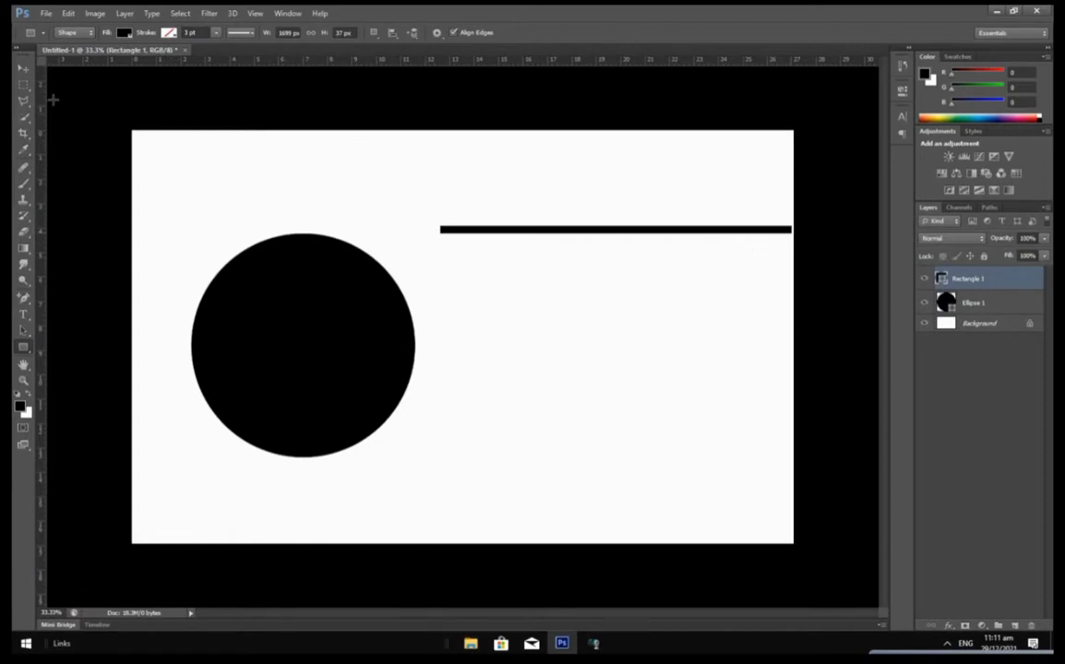
- Duplicate the thin bar repeatedly and move the copies downward to build a stack of eight evenly spaced bars
{"action": "left_click", "coordinate": [24, 69]}
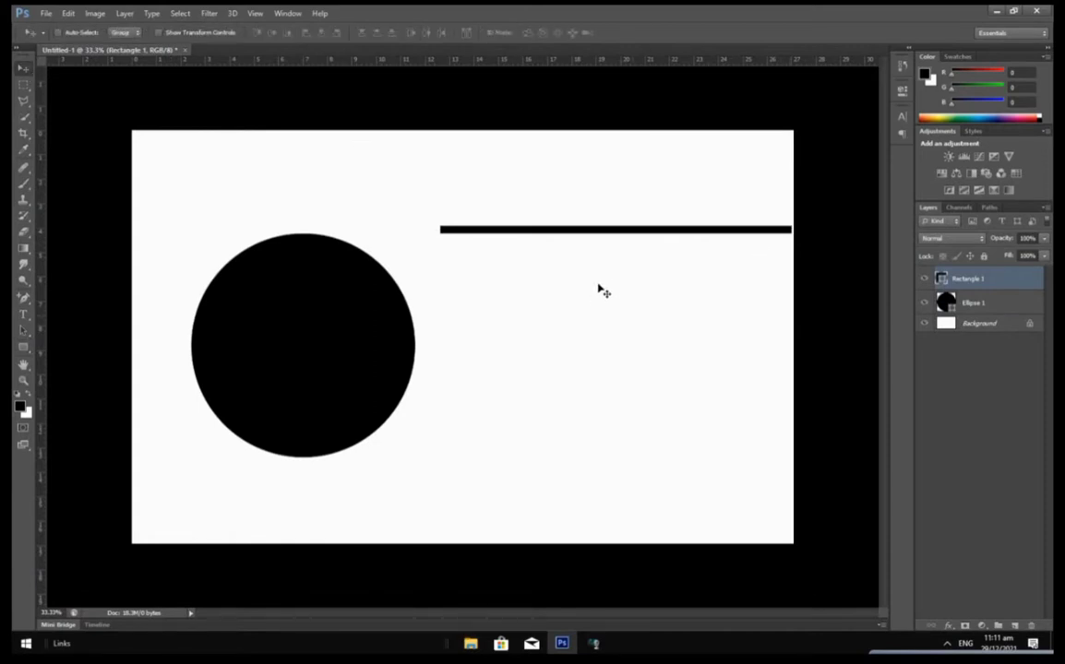
{"action": "key", "text": "ctrl+j"}
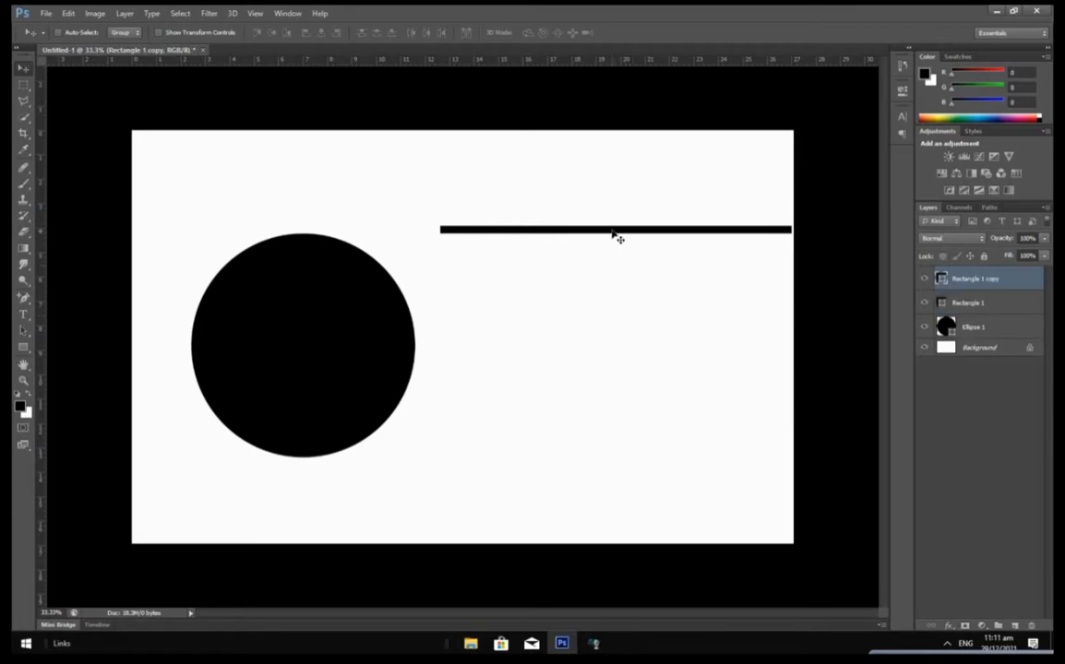
{"action": "left_click_drag", "start_coordinate": [614, 233], "coordinate": [620, 247]}
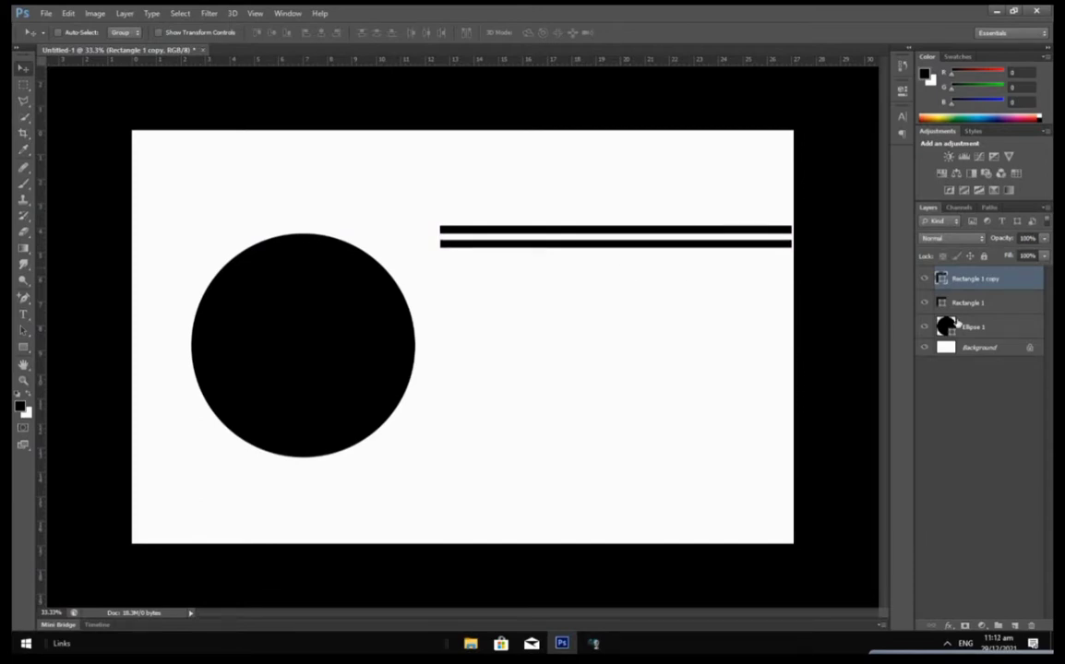
{"action": "left_click", "coordinate": [960, 303], "text": "shift"}
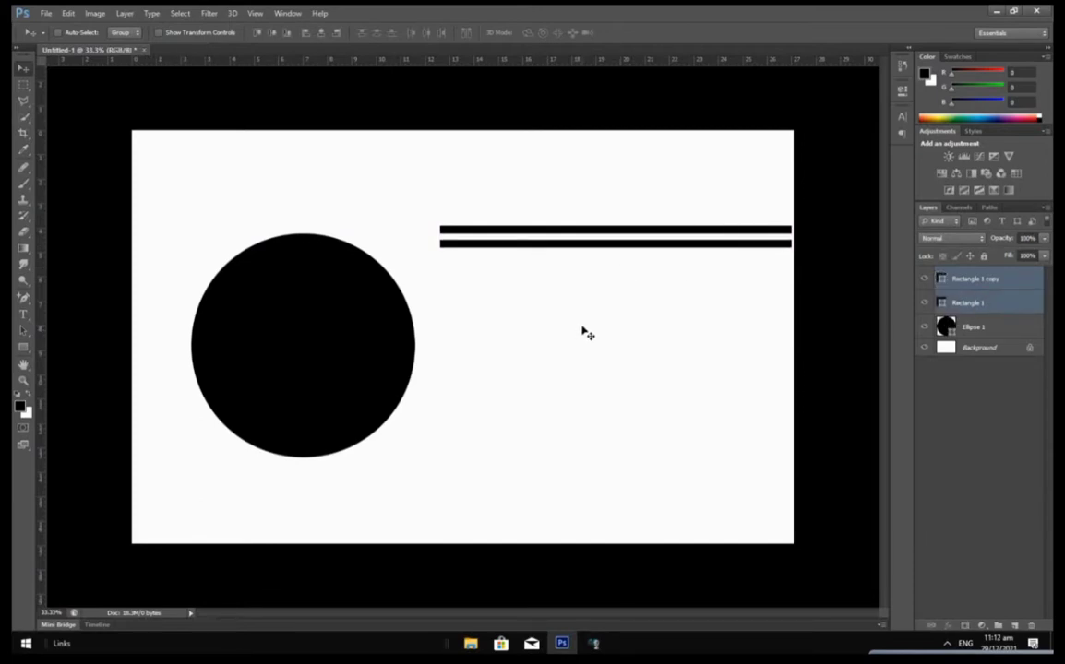
{"action": "key", "text": "ctrl+j"}
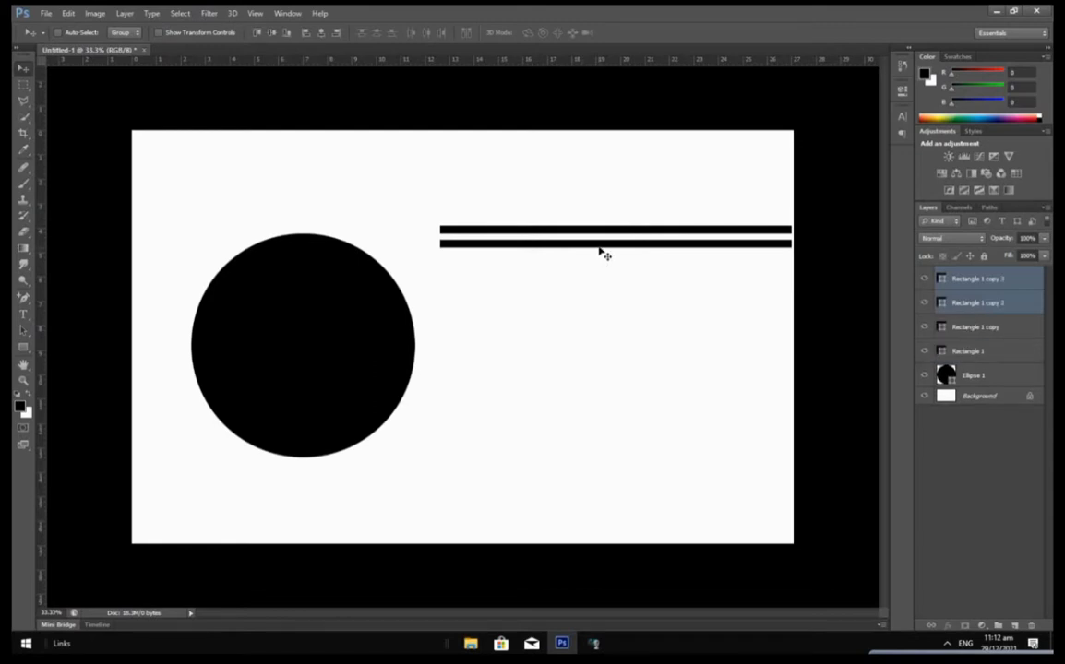
{"action": "left_click_drag", "start_coordinate": [600, 250], "coordinate": [594, 282]}
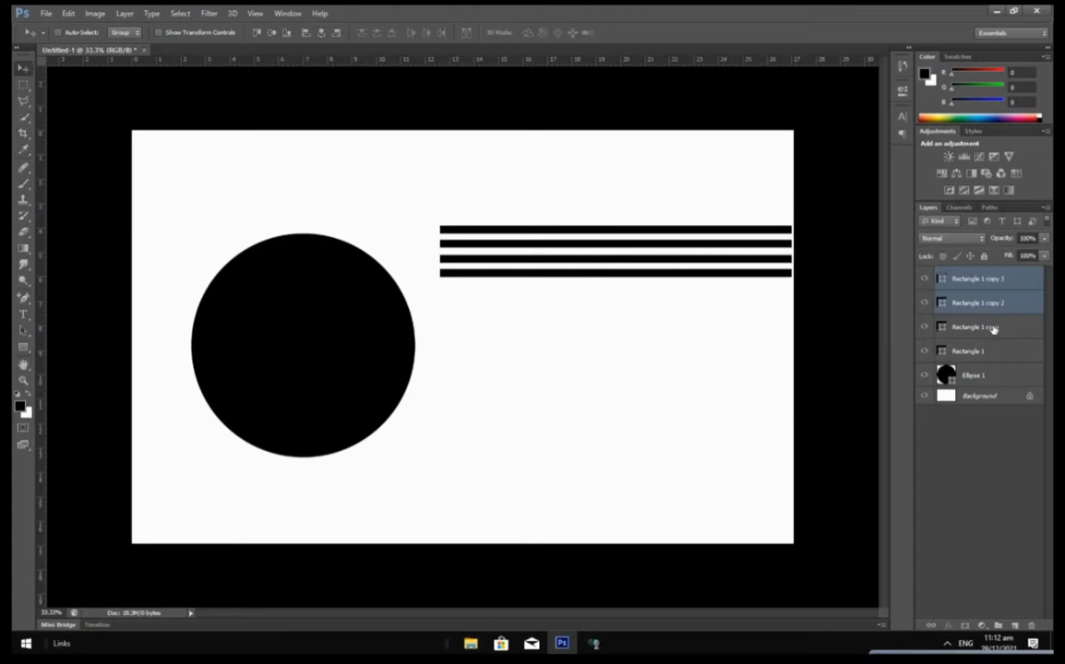
{"action": "left_click", "coordinate": [993, 354], "text": "shift"}
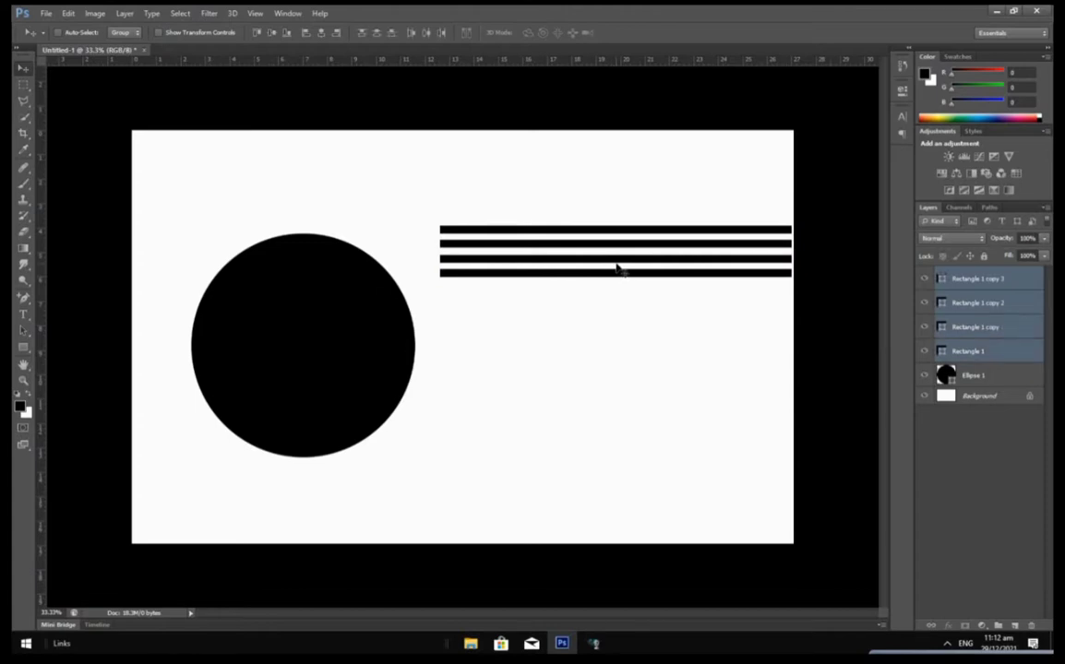
{"action": "key", "text": "ctrl+j"}
{"action": "left_click_drag", "start_coordinate": [618, 264], "coordinate": [617, 318]}
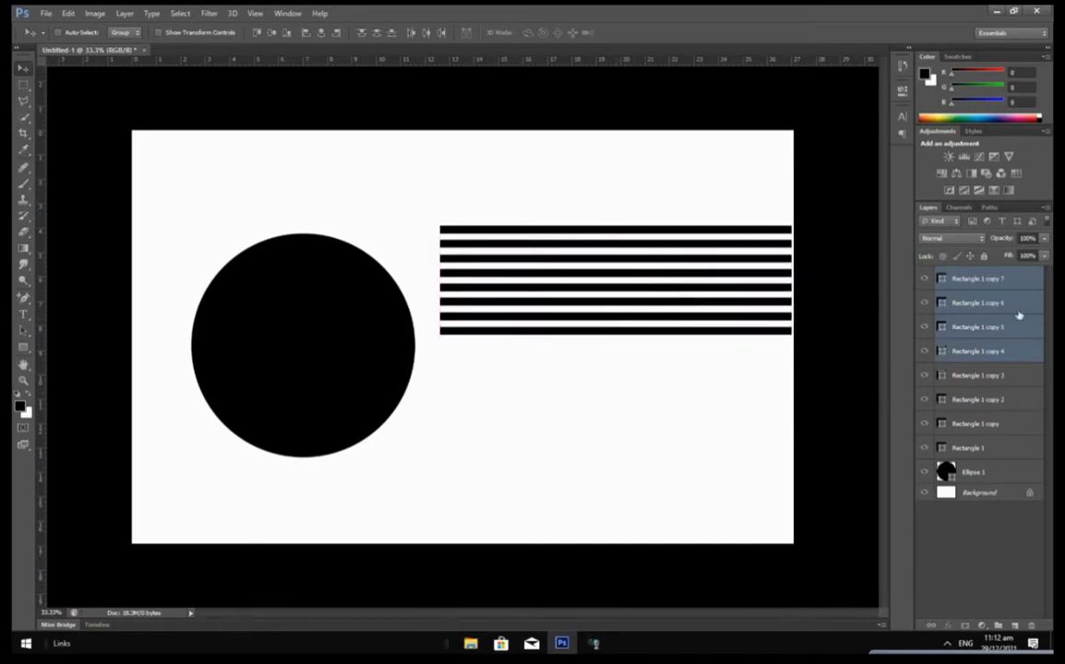
- Shift the two lowest bars to the left by different amounts, with the second lowest reaching further left
{"action": "left_click", "coordinate": [983, 286]}
{"action": "left_click_drag", "start_coordinate": [630, 372], "coordinate": [585, 340]}
{"action": "left_click", "coordinate": [505, 322], "text": "ctrl"}
{"action": "left_click_drag", "start_coordinate": [512, 321], "coordinate": [425, 321]}
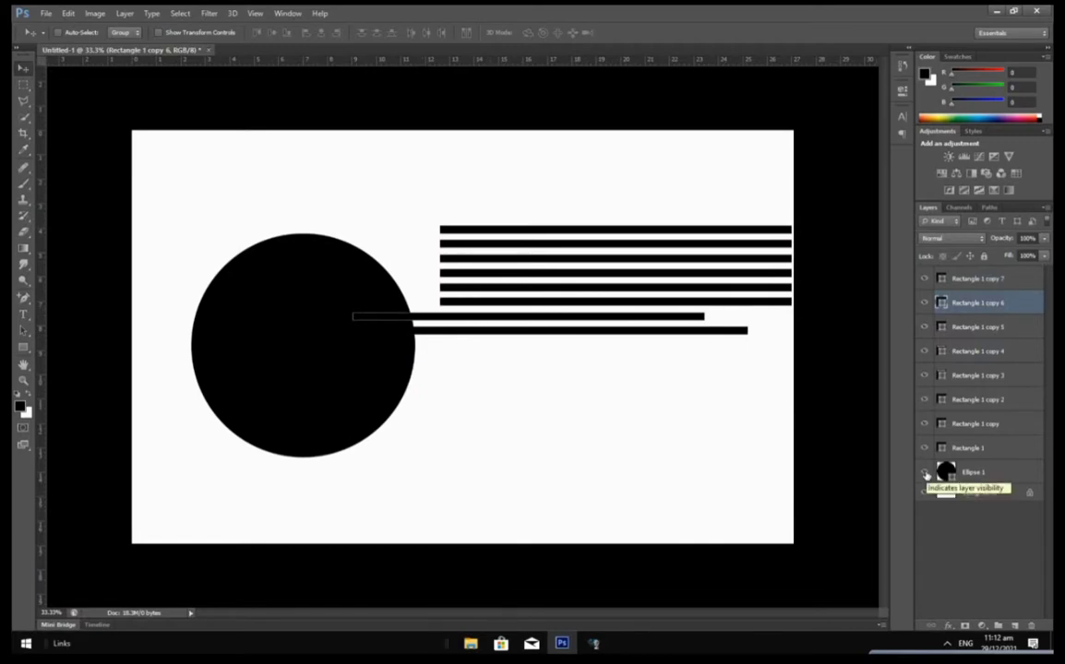
- Hide the circle and shift the next four bars up the stack leftward to staggered positions forming an arrow-like edge
{"action": "left_click", "coordinate": [925, 473]}
{"action": "left_click", "coordinate": [556, 303], "text": "ctrl"}
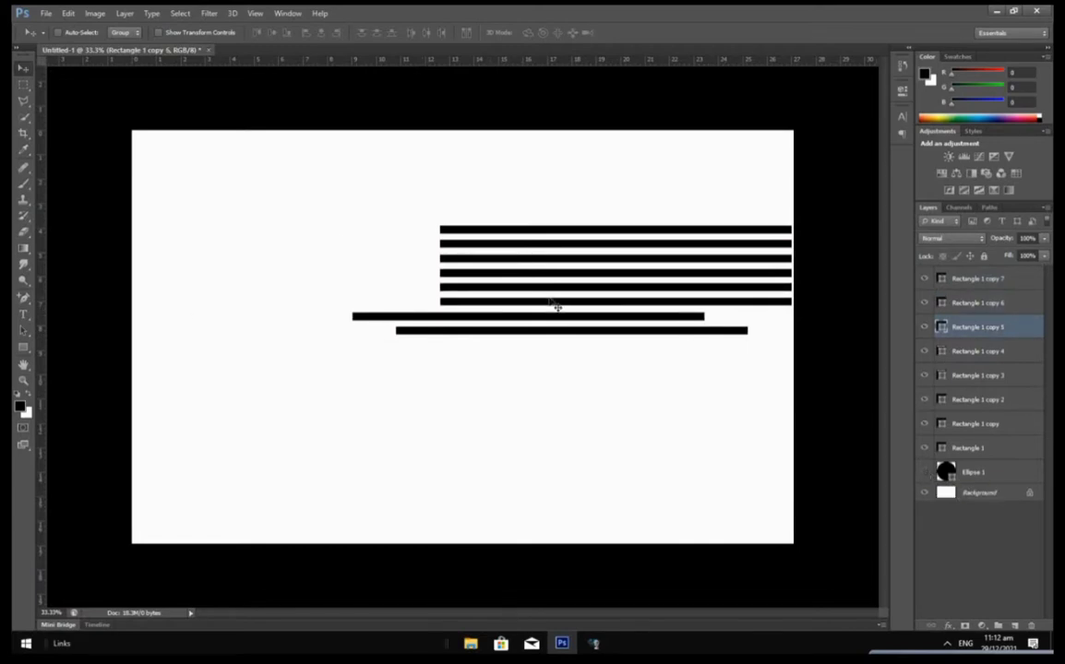
{"action": "left_click_drag", "start_coordinate": [532, 307], "coordinate": [373, 307]}
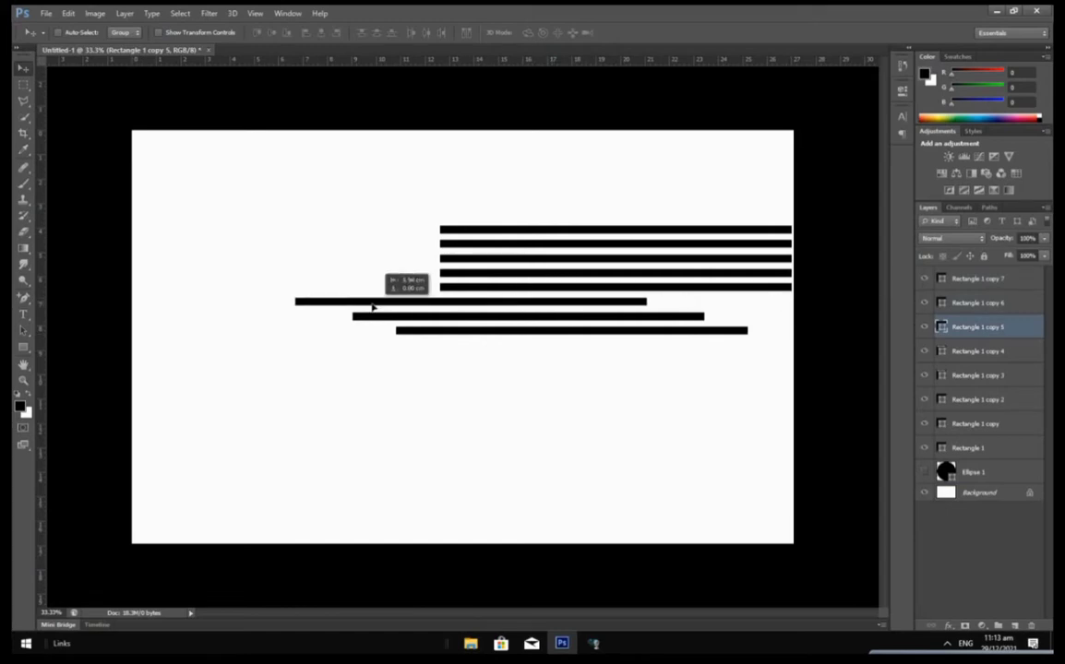
{"action": "left_click_drag", "start_coordinate": [498, 286], "coordinate": [395, 285]}
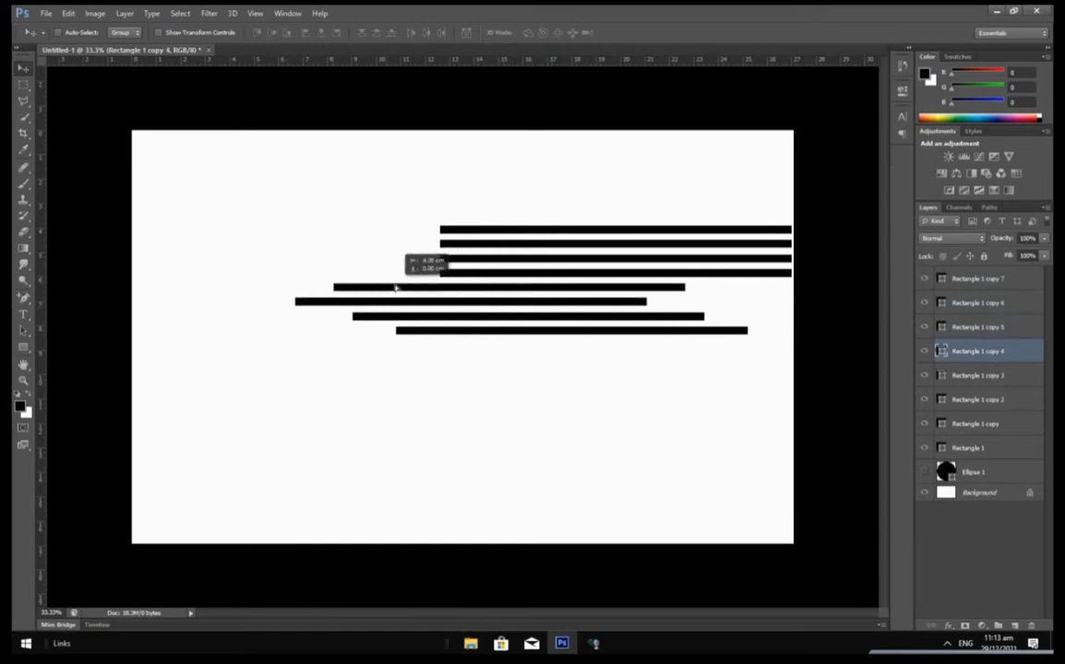
{"action": "left_click", "coordinate": [523, 262], "text": "ctrl"}
{"action": "mouse_move", "coordinate": [511, 274]}
{"action": "left_mouse_down"}
{"action": "mouse_move", "coordinate": [451, 274]}
{"action": "mouse_move", "coordinate": [505, 265]}
{"action": "left_mouse_up"}
- Delete the two topmost unshifted bars, layers Rectangle 1 and Rectangle 1 copy
{"action": "left_click", "coordinate": [1006, 446]}
{"action": "left_click", "coordinate": [1006, 423], "text": "shift"}
{"action": "key", "text": "Delete"}
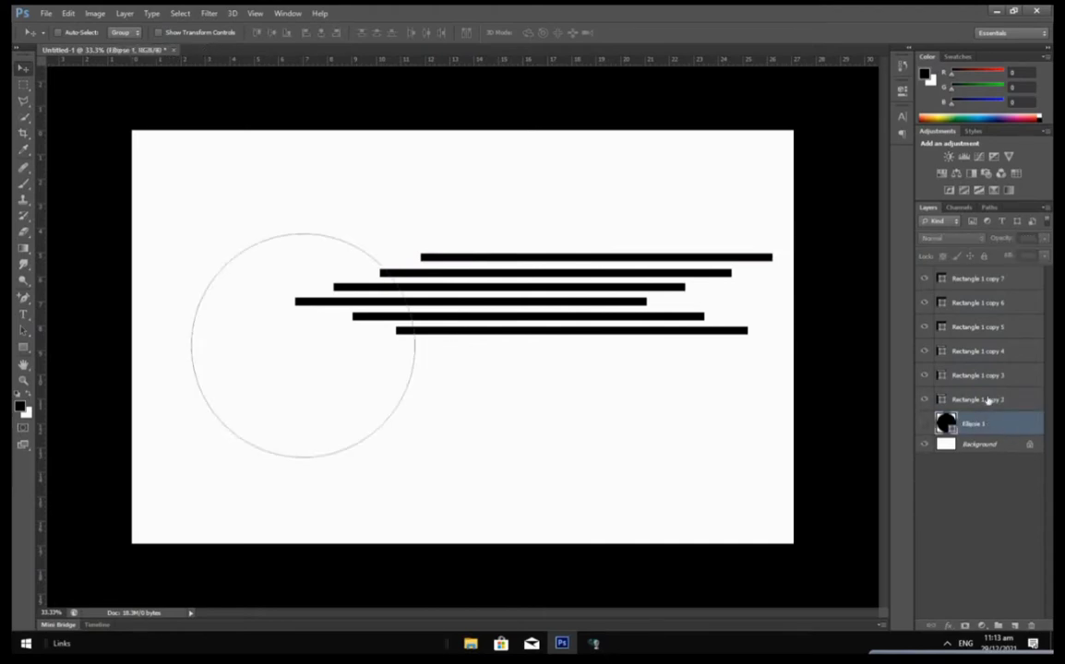
- Group the six remaining bar layers and name the group RECTANGLES
{"action": "left_click", "coordinate": [986, 402]}
{"action": "left_click", "coordinate": [978, 278], "text": "shift"}
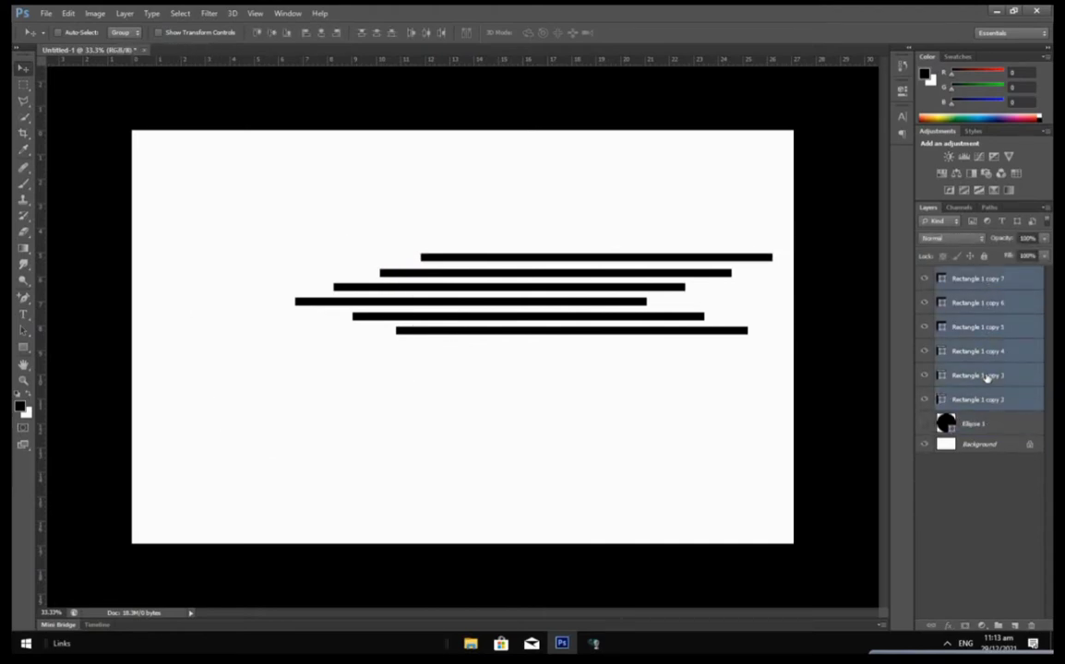
{"action": "key", "text": "ctrl+g"}
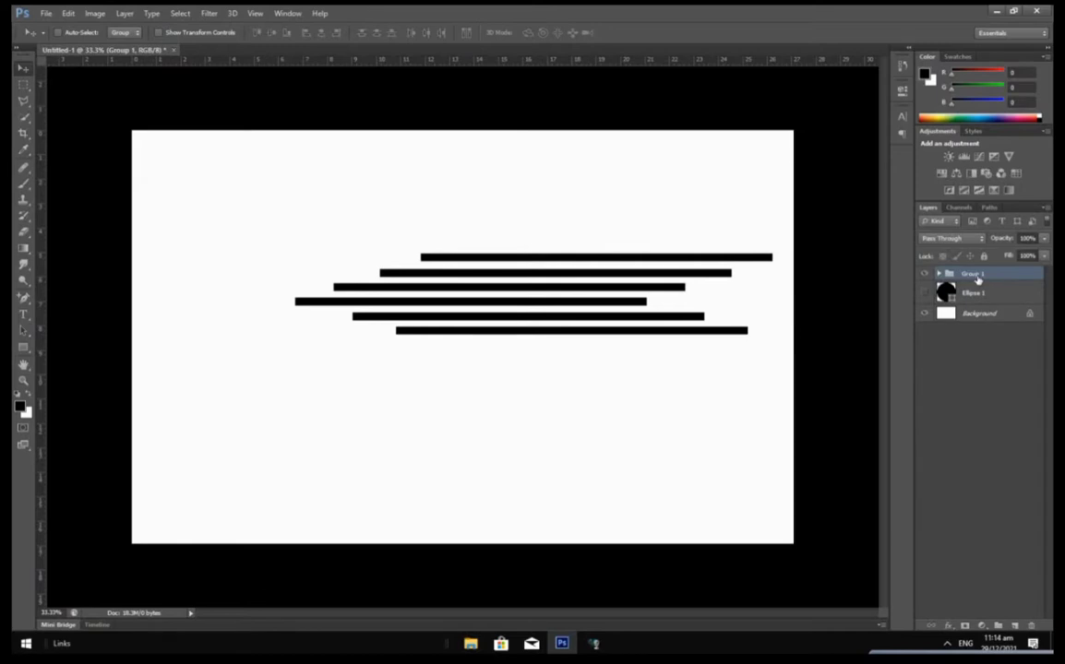
{"action": "double_click", "coordinate": [975, 274]}
{"action": "type", "text": "REA"}
{"action": "type", "text": "TANGLES"}
{"action": "key", "text": "Return"}
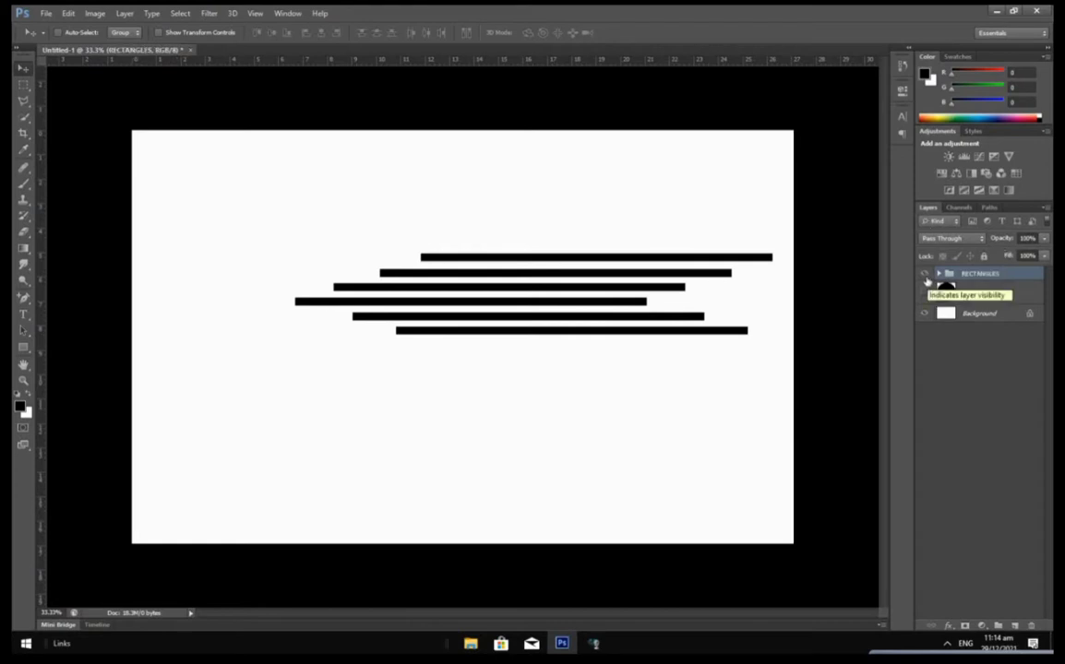
- Hide the RECTANGLES group and show the Ellipse 1 layer
{"action": "left_click", "coordinate": [924, 276]}
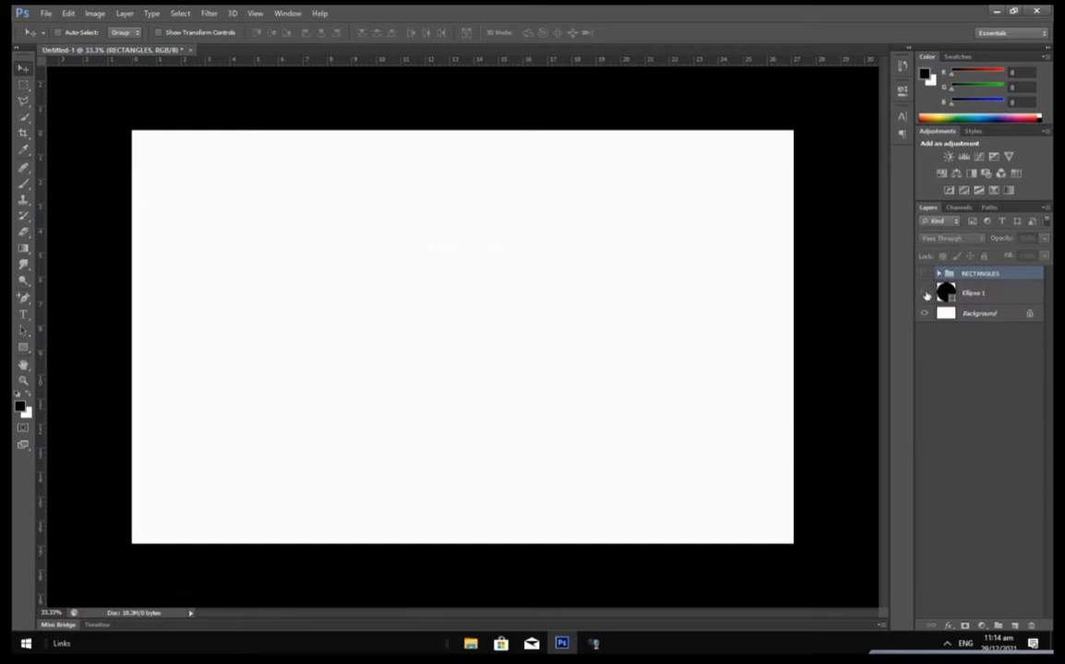
{"action": "left_click", "coordinate": [926, 294]}
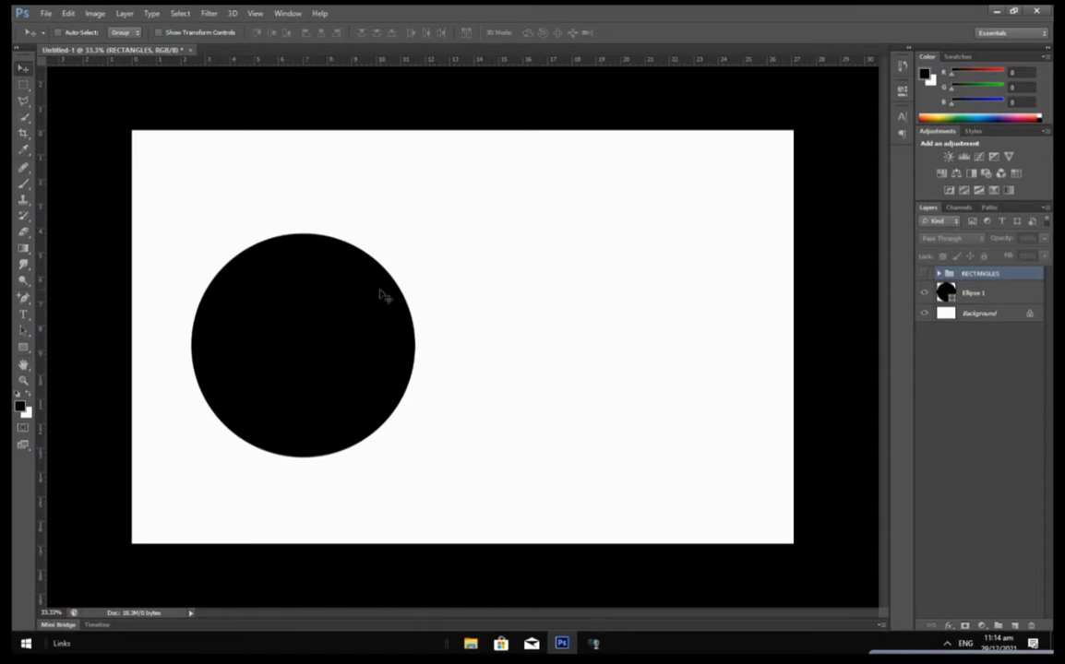
- Place the image 111 from the graphics folder, scaled down proportionally to about 20.83%
{"action": "left_click", "coordinate": [46, 13]}
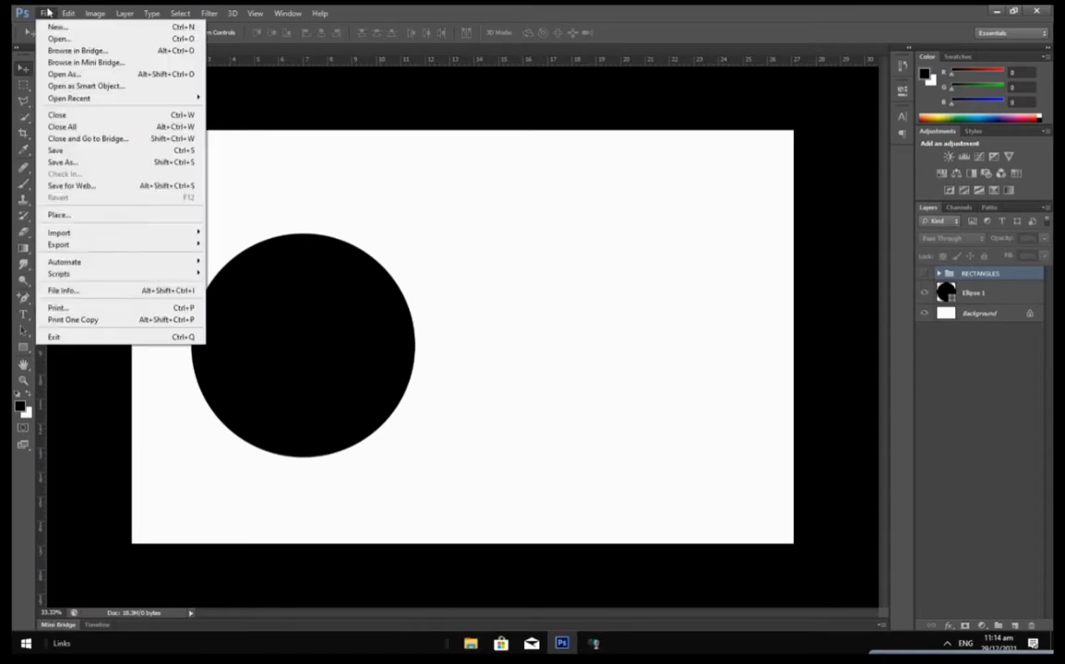
{"action": "left_click", "coordinate": [96, 218]}
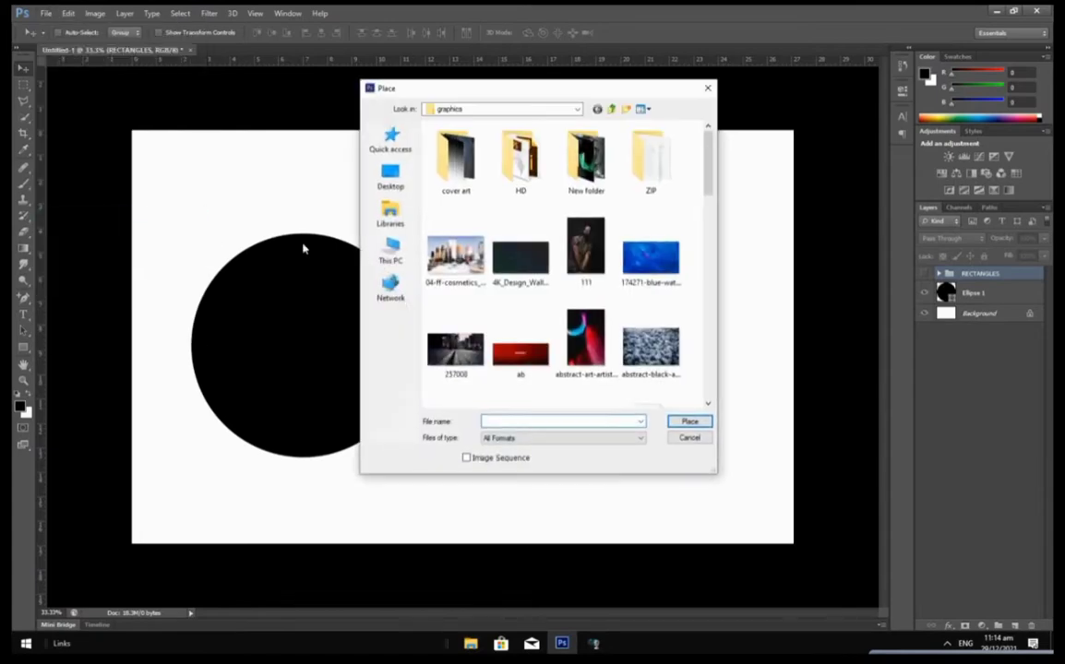
{"action": "double_click", "coordinate": [585, 275]}
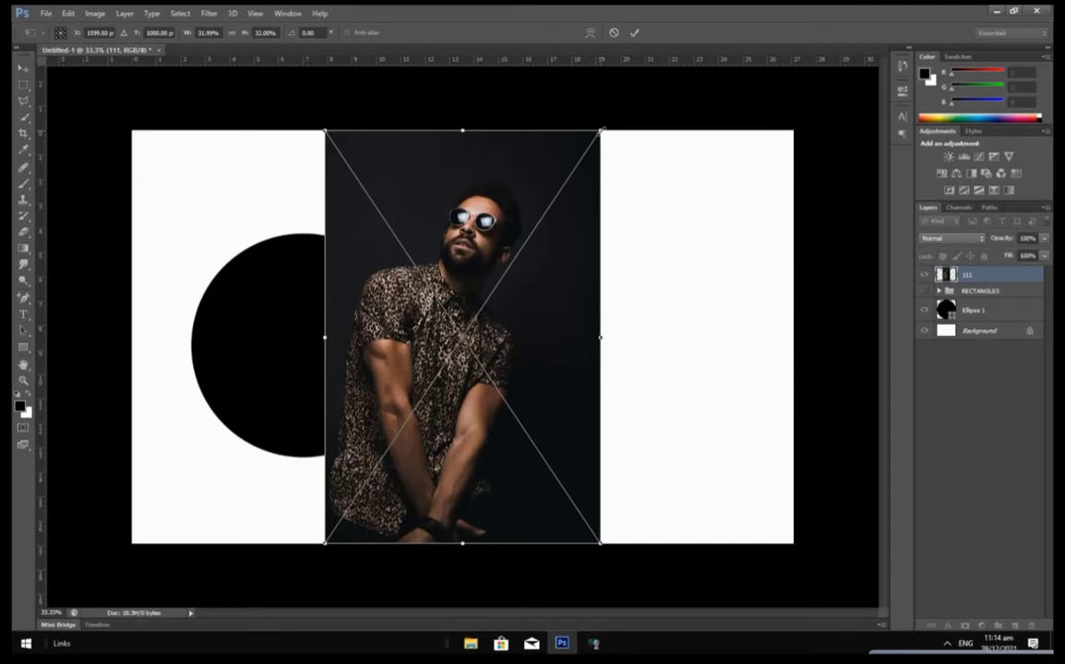
{"action": "left_click_drag", "start_coordinate": [602, 130], "coordinate": [504, 275]}
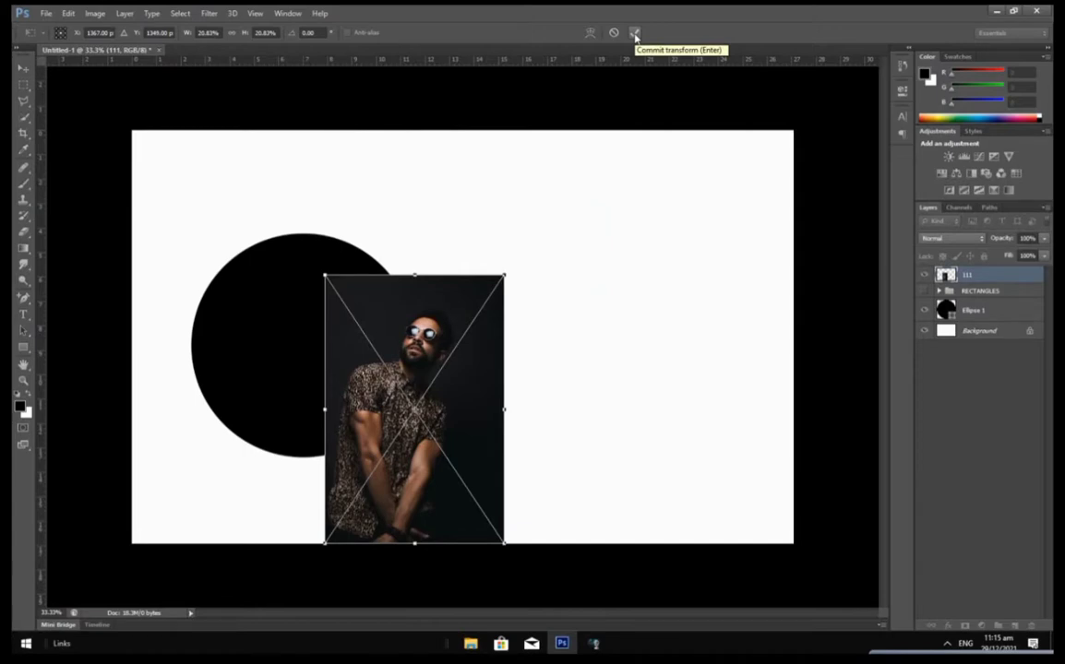
{"action": "left_click", "coordinate": [635, 34]}
- Move the photo over the circle and clip it to the Ellipse 1 layer with a clipping mask, beneath the RECTANGLES group
{"action": "left_click_drag", "start_coordinate": [457, 440], "coordinate": [350, 400]}
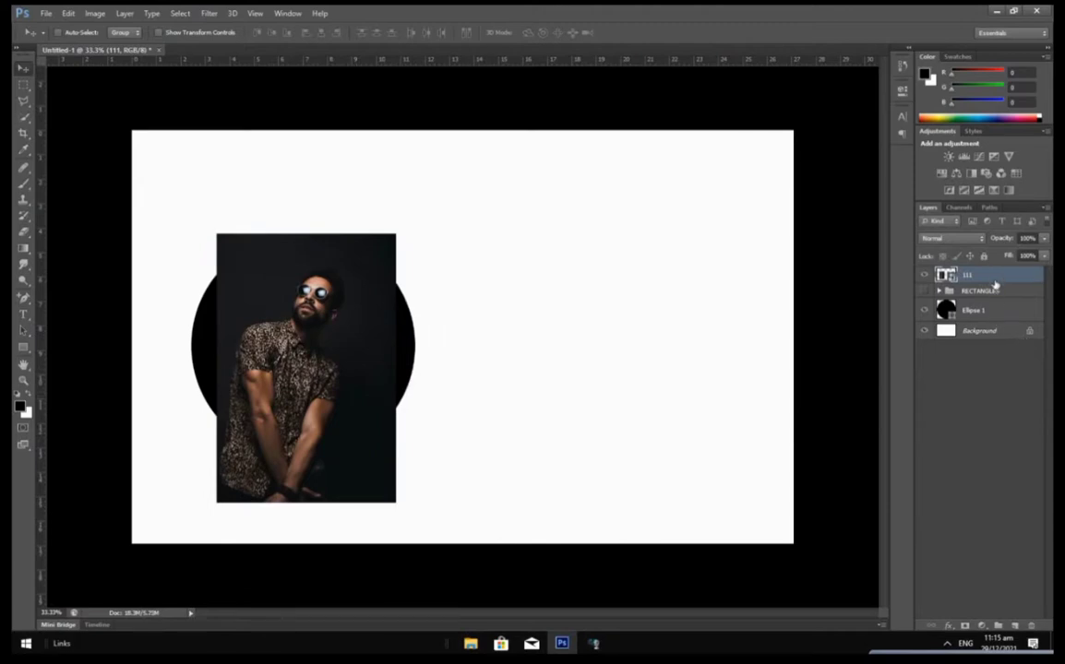
{"action": "left_click_drag", "start_coordinate": [994, 280], "coordinate": [991, 301]}
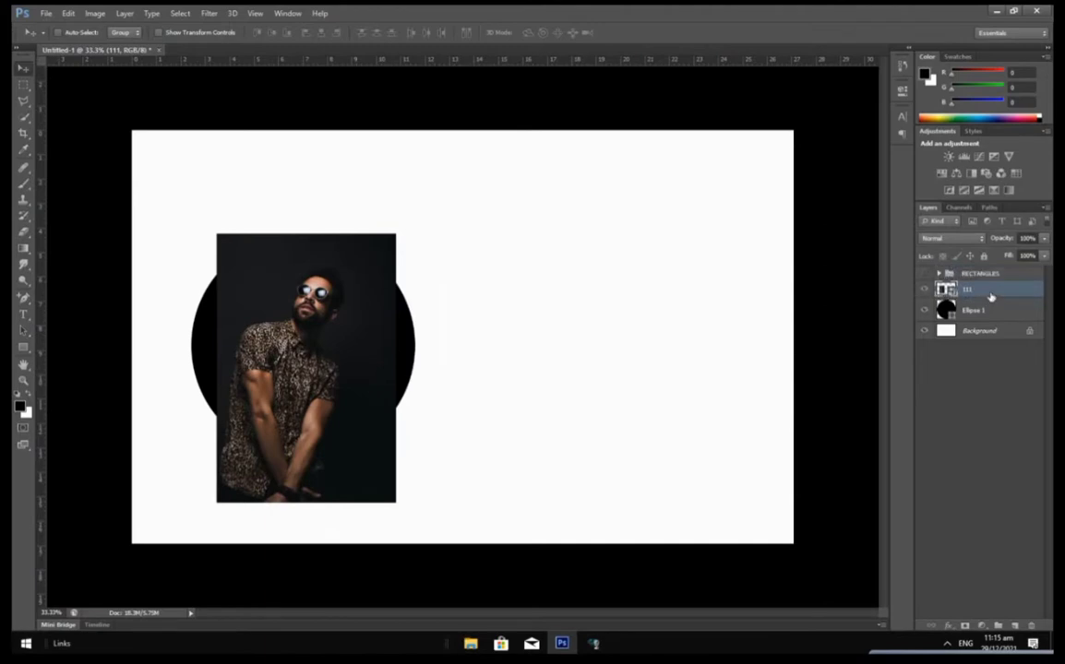
{"action": "right_click", "coordinate": [991, 295]}
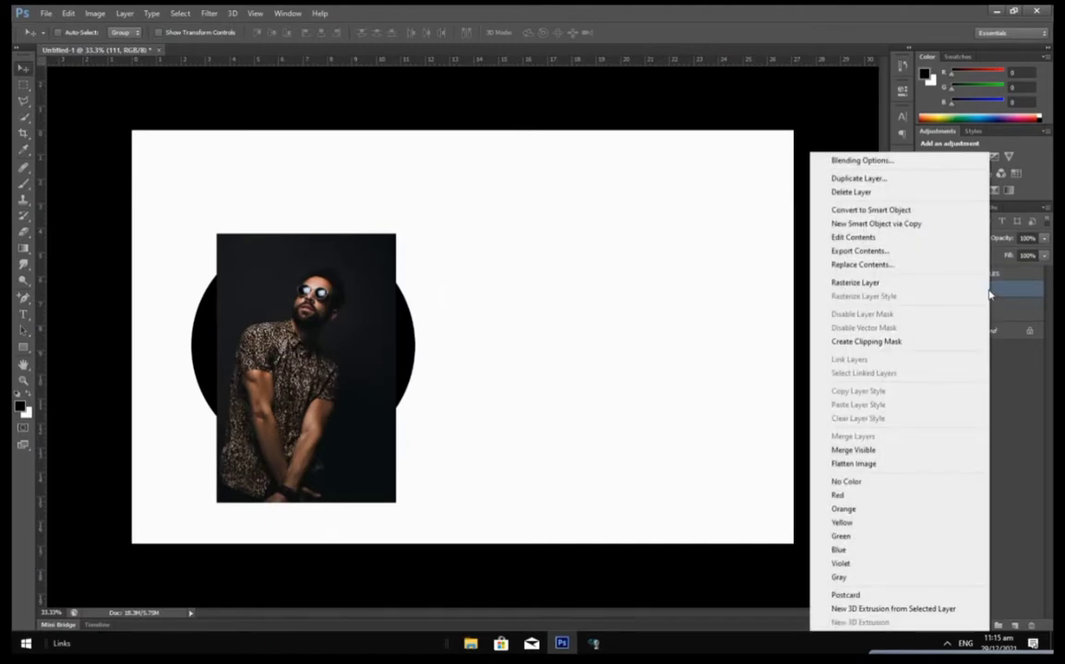
{"action": "left_click", "coordinate": [891, 342]}
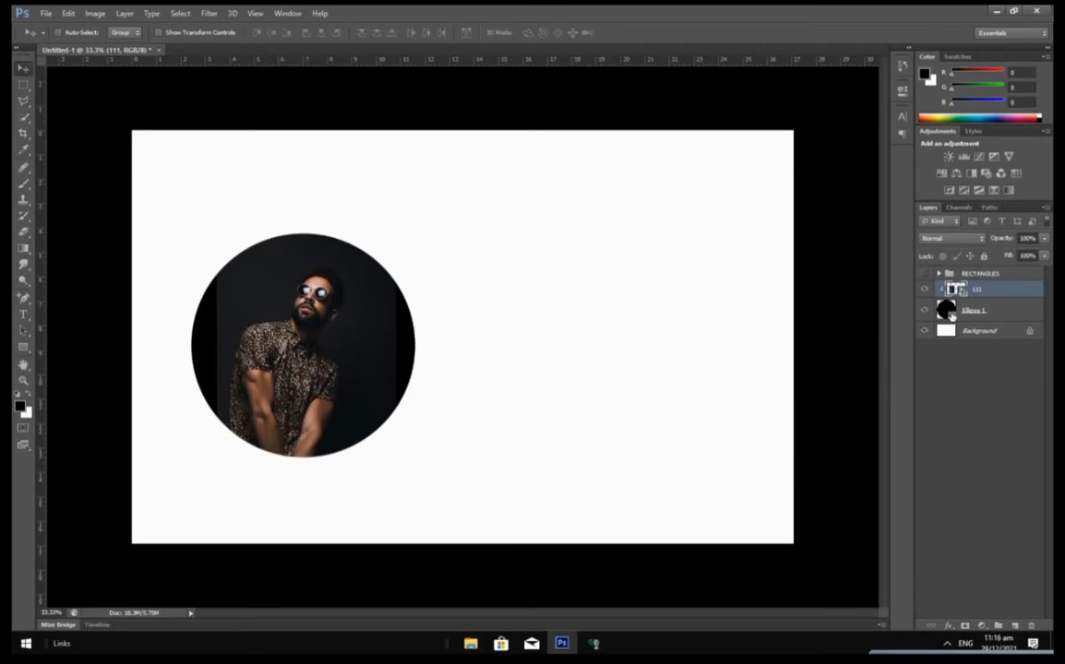
- Recolour the Ellipse 1 circle with the dark grey #1d1e20 sampled from the photo's backdrop
{"action": "left_click", "coordinate": [952, 315]}
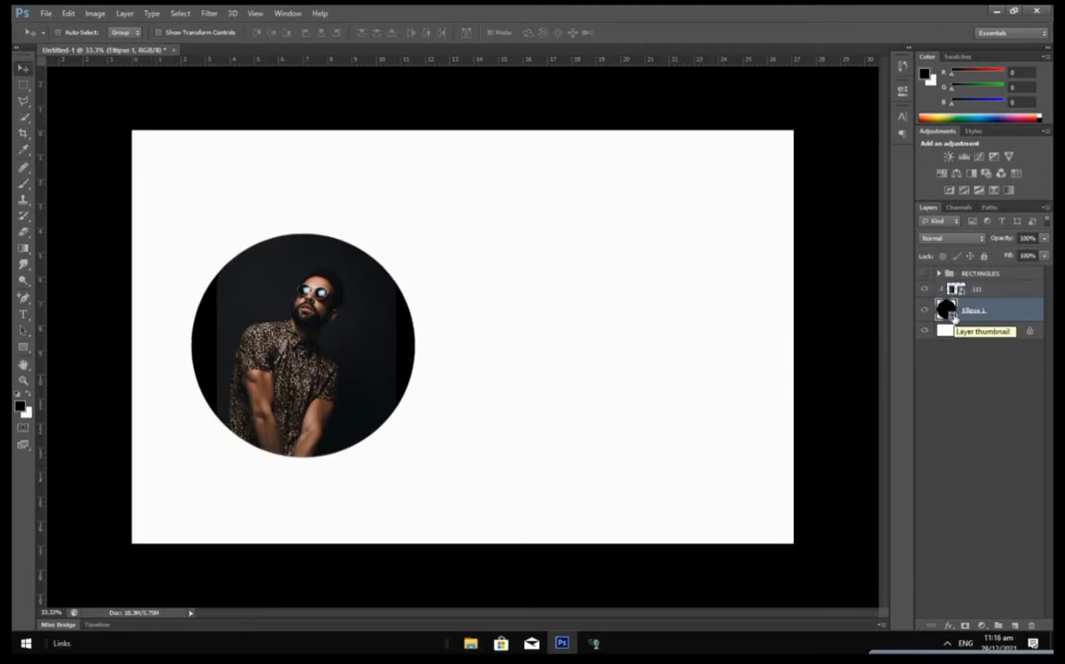
{"action": "double_click", "coordinate": [946, 310]}
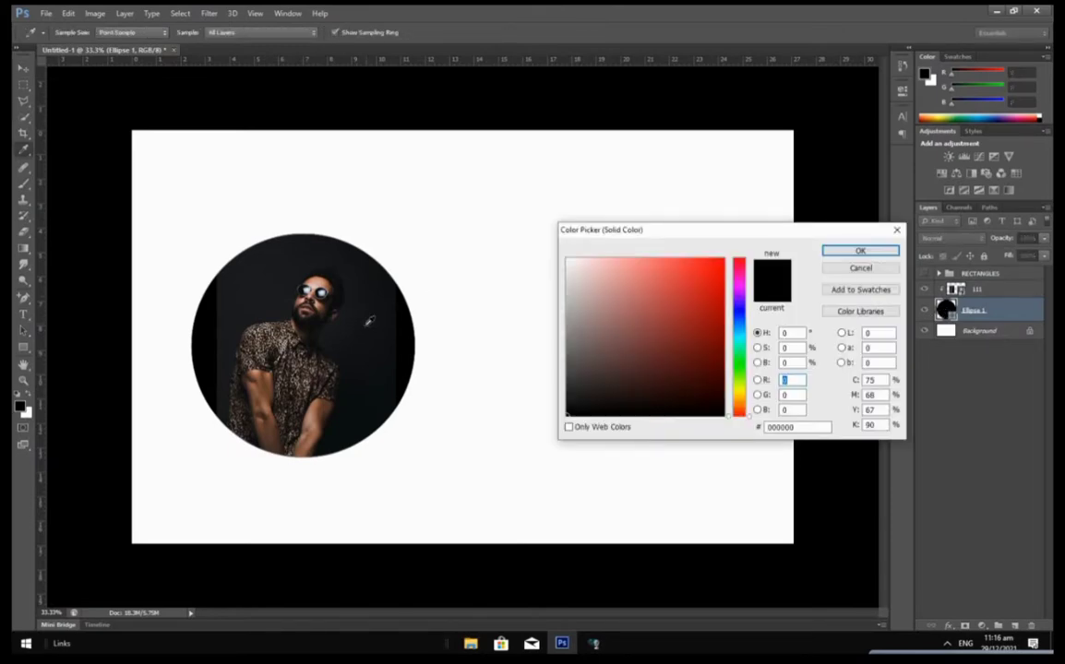
{"action": "left_click", "coordinate": [255, 254]}
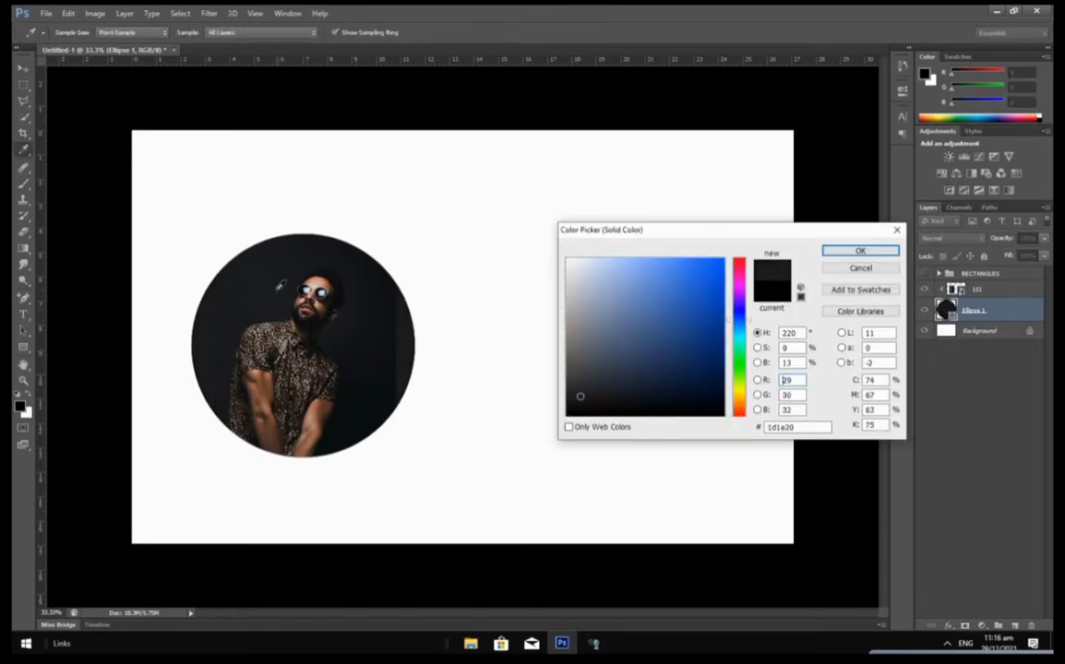
{"action": "left_click", "coordinate": [860, 251]}
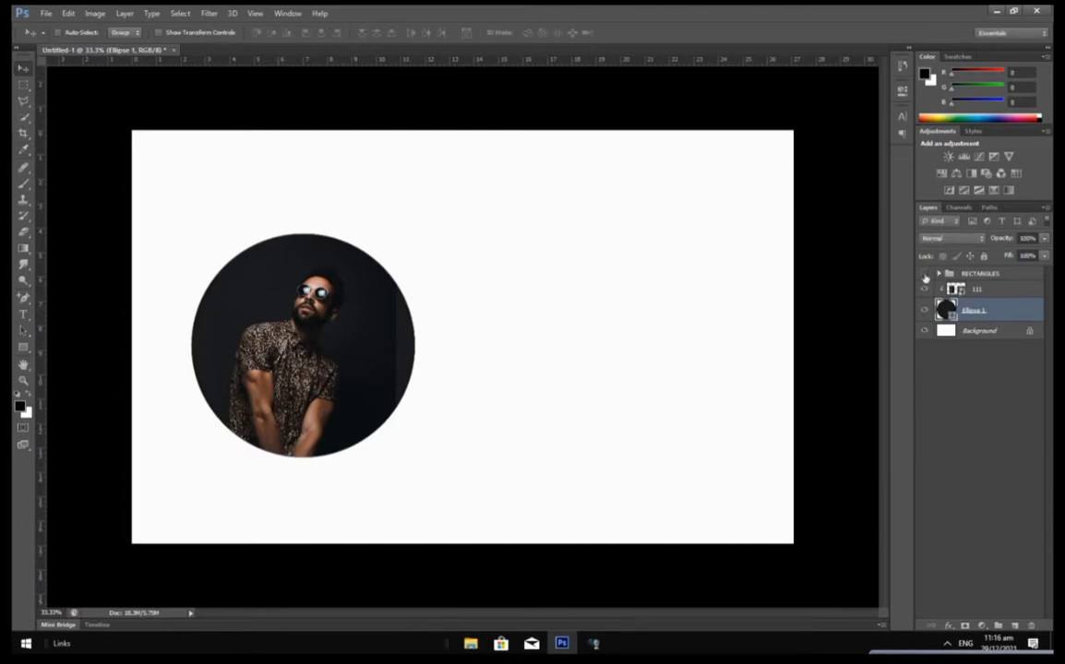
- Show the RECTANGLES group, rotate it to about 128°, shorten it to about 77.58% width and position it diagonally across the circle
{"action": "left_click", "coordinate": [924, 274]}
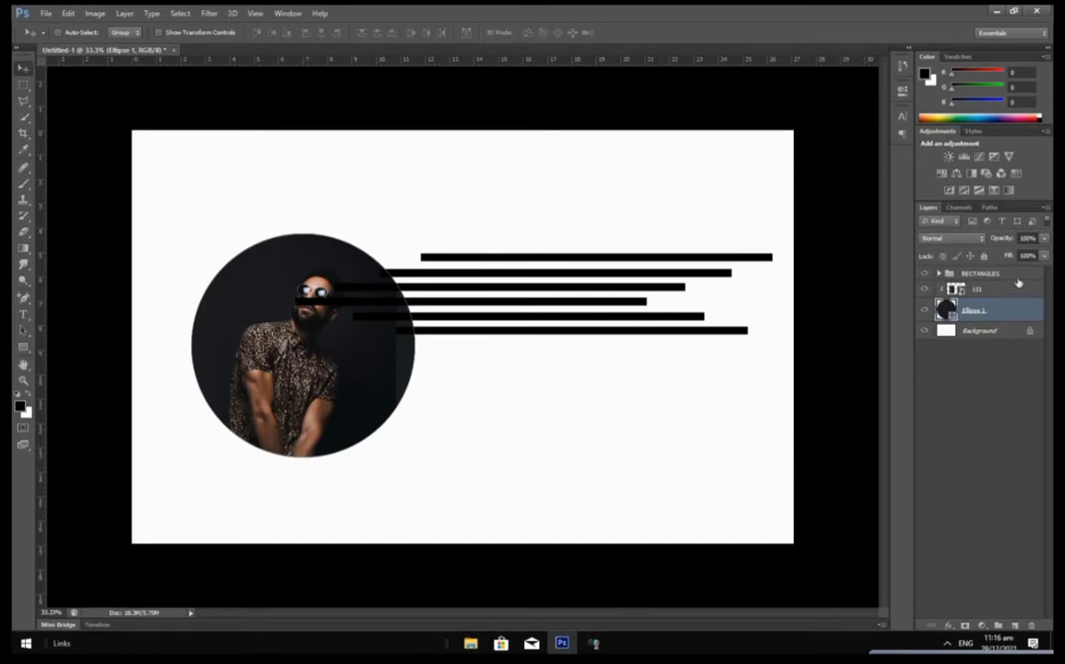
{"action": "left_click", "coordinate": [1015, 275]}
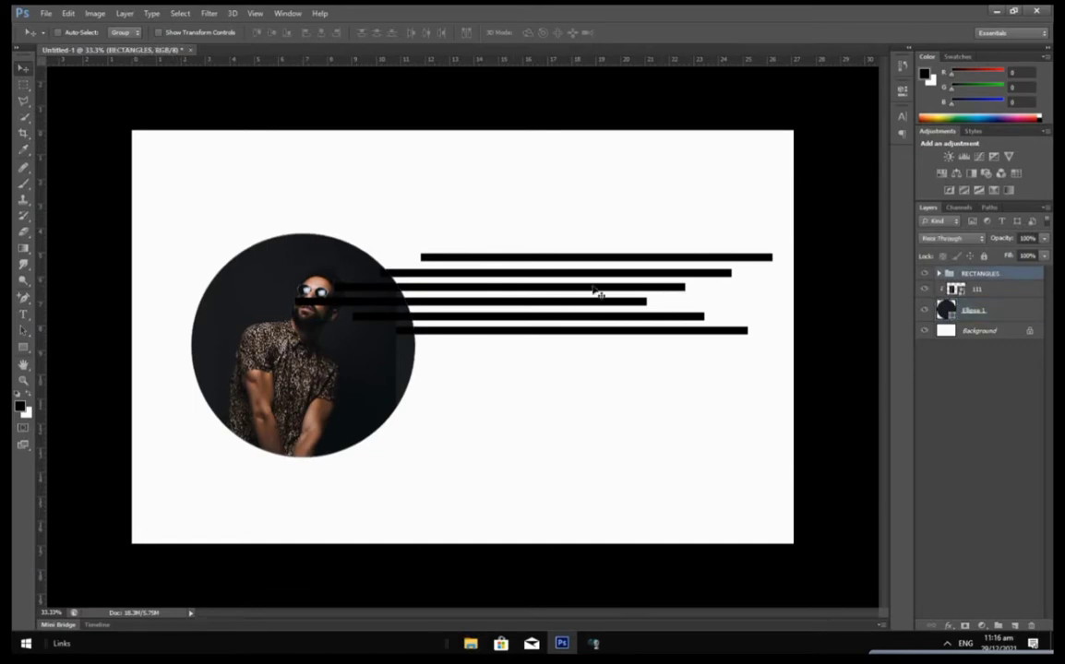
{"action": "key", "text": "ctrl+t"}
{"action": "left_click_drag", "start_coordinate": [776, 240], "coordinate": [630, 65]}
{"action": "left_click_drag", "start_coordinate": [534, 221], "coordinate": [290, 241]}
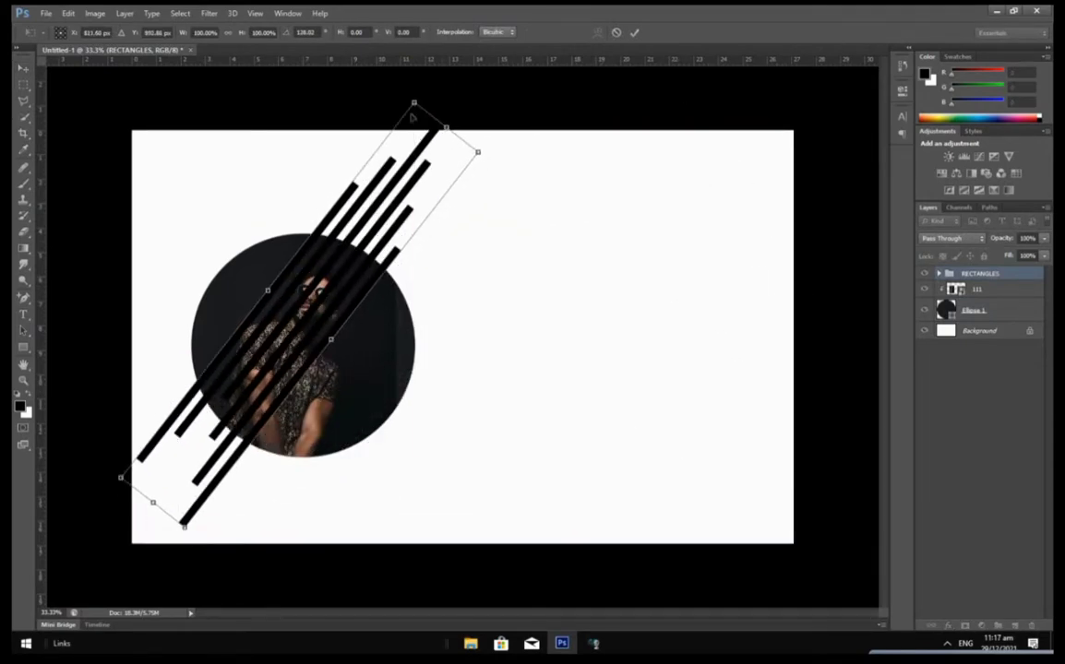
{"action": "left_click_drag", "start_coordinate": [446, 126], "coordinate": [378, 195]}
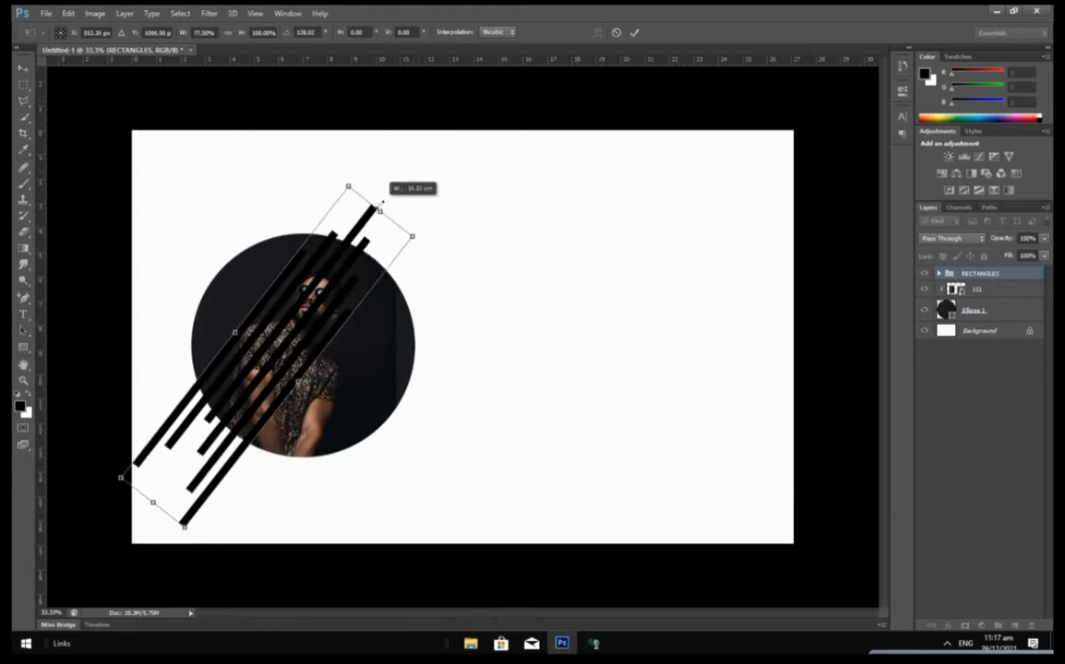
{"action": "left_click_drag", "start_coordinate": [311, 326], "coordinate": [344, 286]}
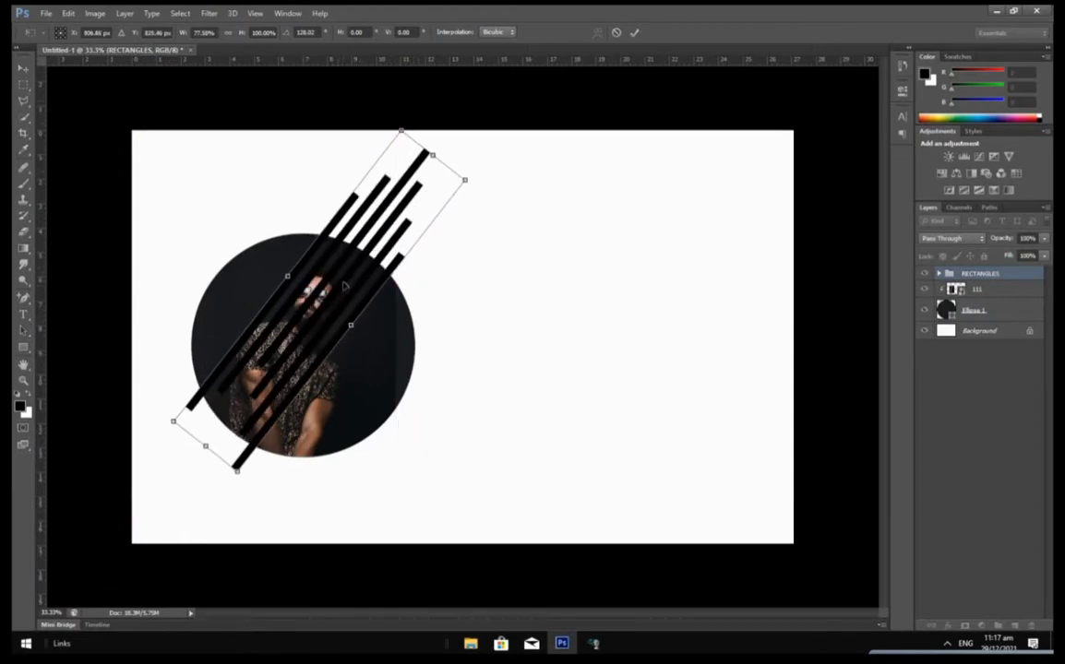
{"action": "left_click", "coordinate": [635, 32]}
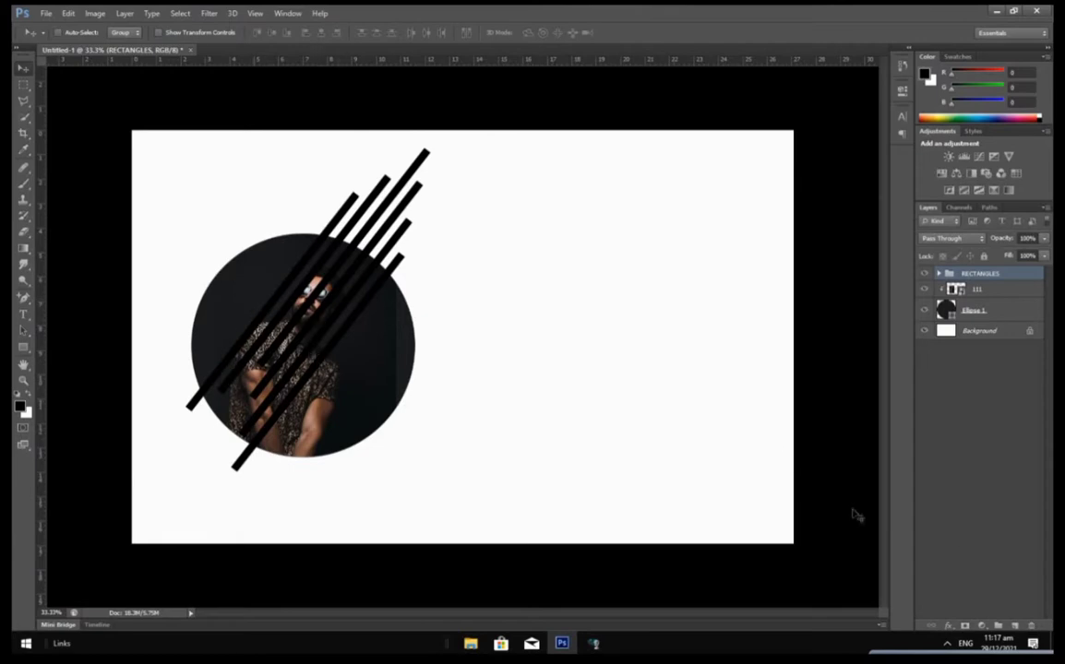
- Add a layer mask to the RECTANGLES group and load the Ellipse 1 outline as a selection
{"action": "left_click", "coordinate": [964, 627]}
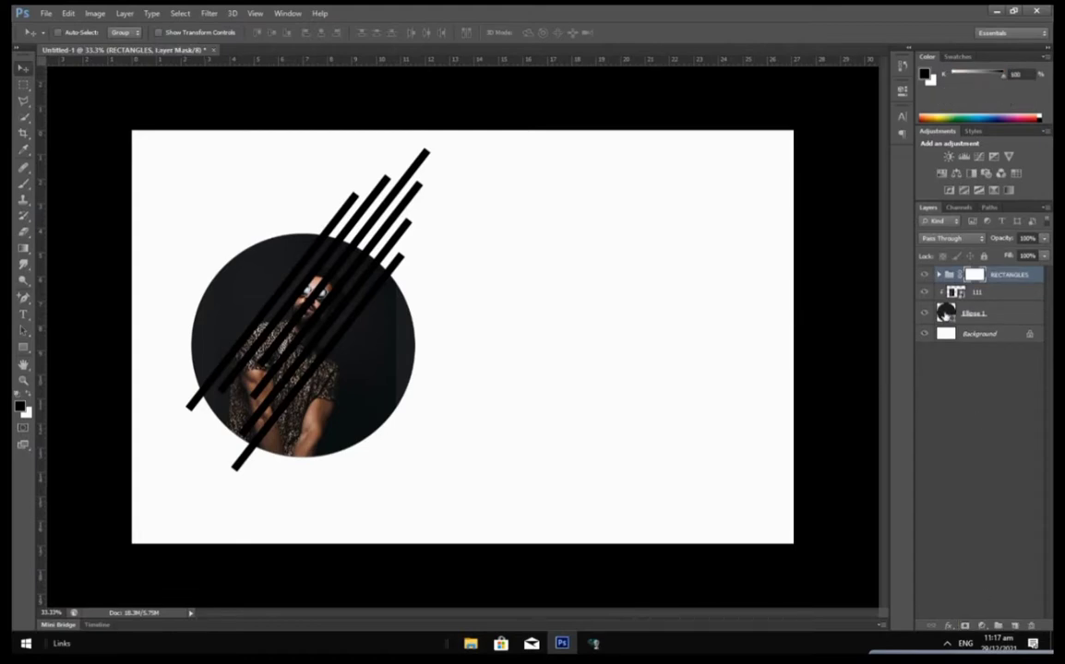
{"action": "left_click", "coordinate": [946, 312], "text": "ctrl"}
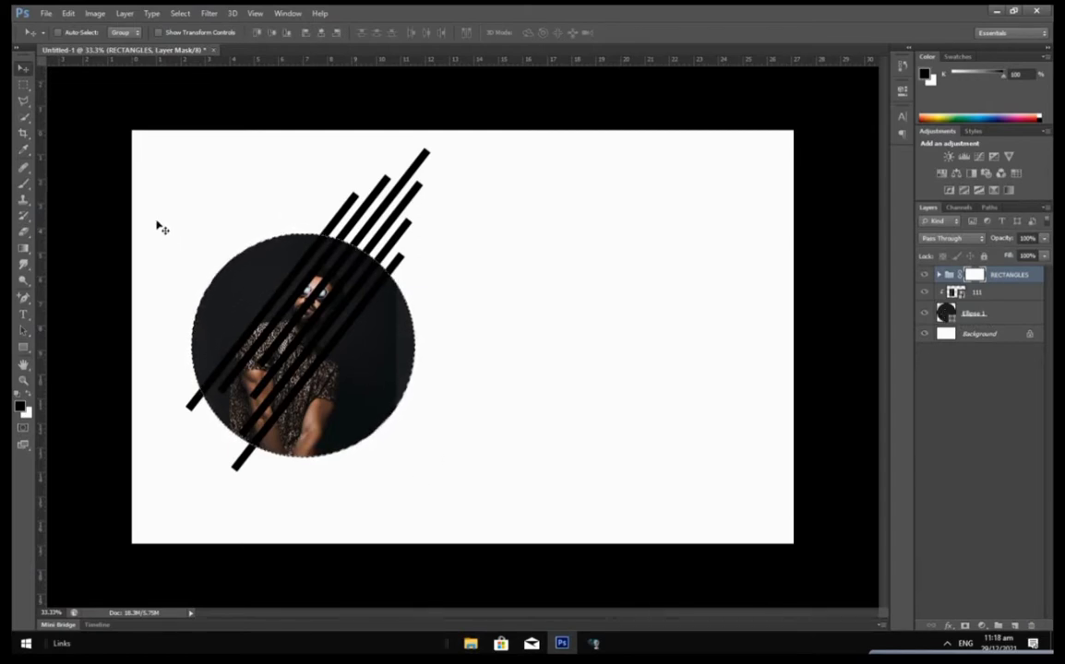
- Enlarge the circular selection proportionally around its centre to about 106.38% with Transform Selection
{"action": "left_click", "coordinate": [25, 121]}
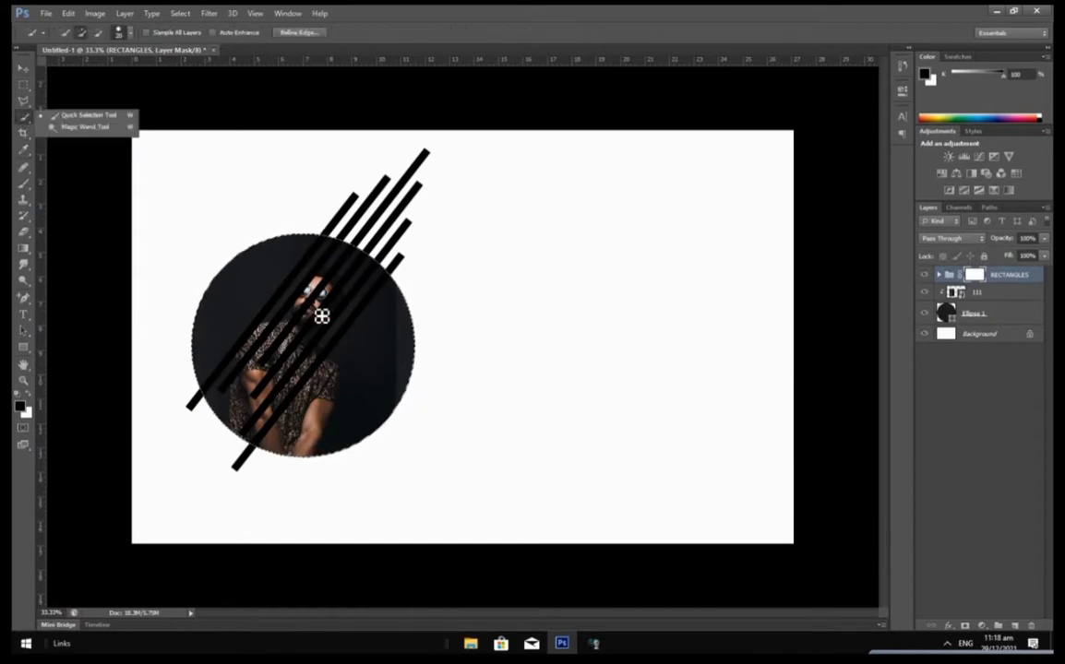
{"action": "left_click", "coordinate": [339, 389]}
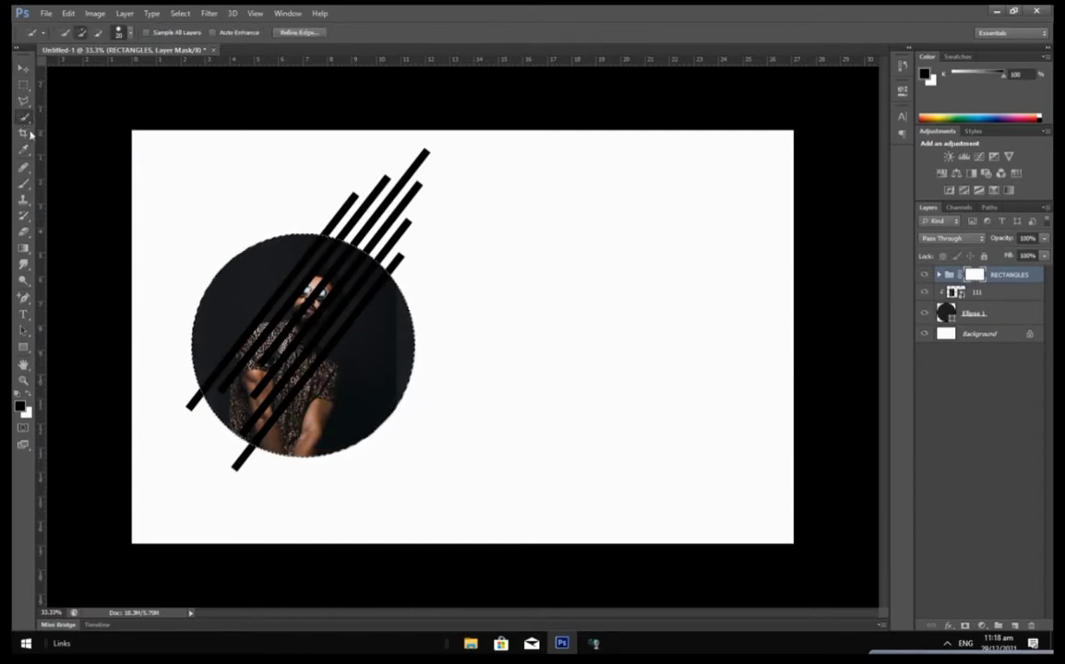
{"action": "left_click", "coordinate": [26, 117]}
{"action": "left_click", "coordinate": [48, 115]}
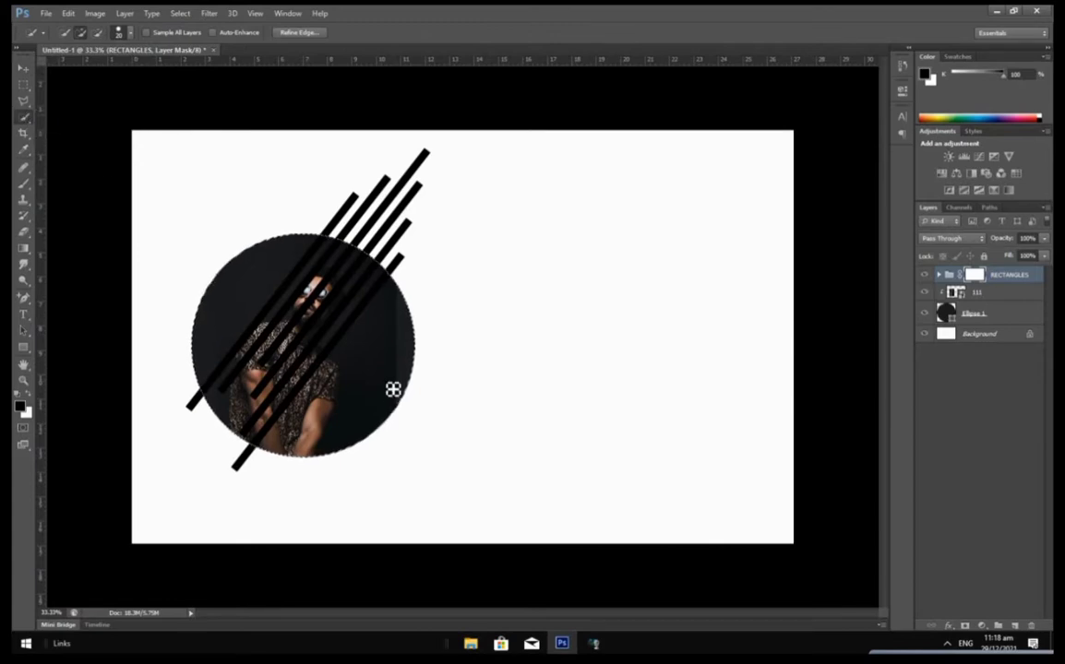
{"action": "right_click", "coordinate": [359, 355]}
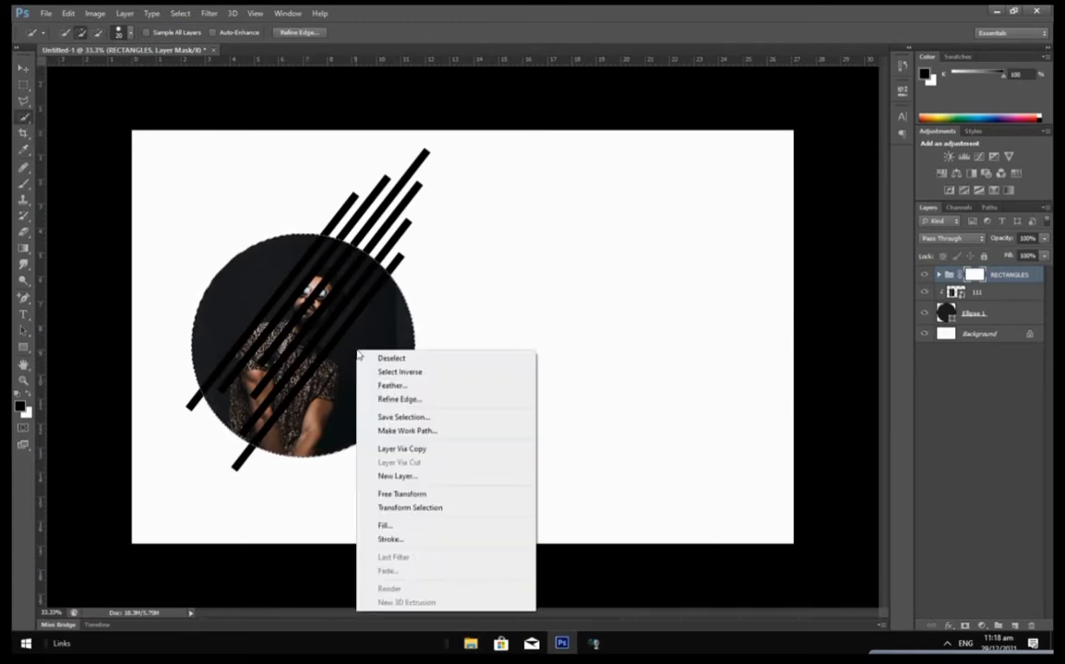
{"action": "left_click", "coordinate": [403, 507]}
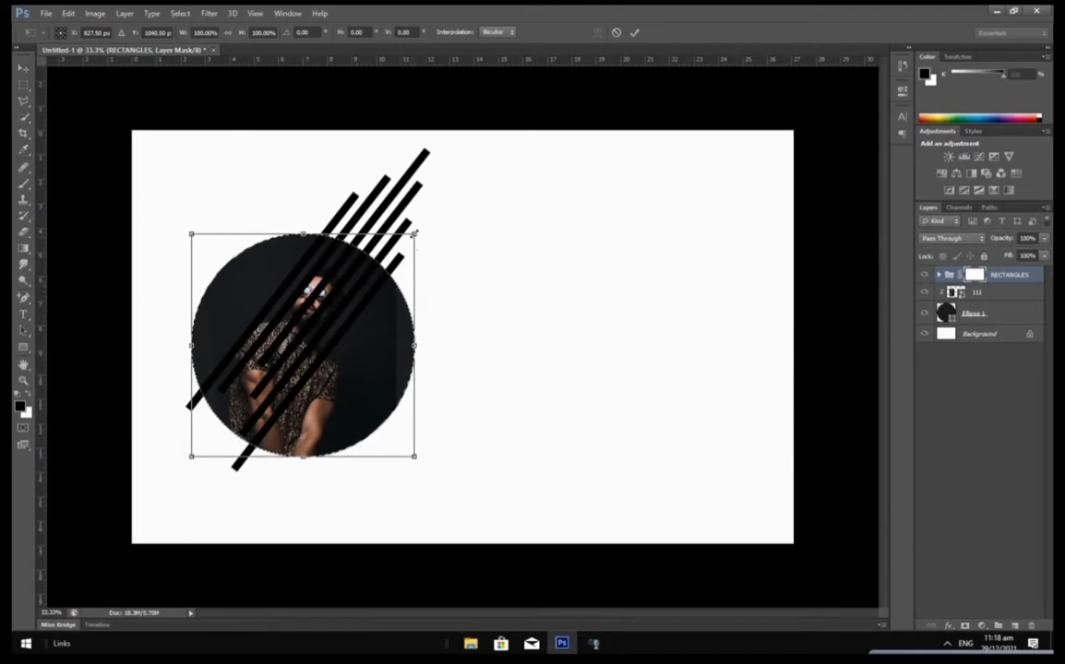
{"action": "left_click_drag", "start_coordinate": [416, 228], "coordinate": [424, 222]}
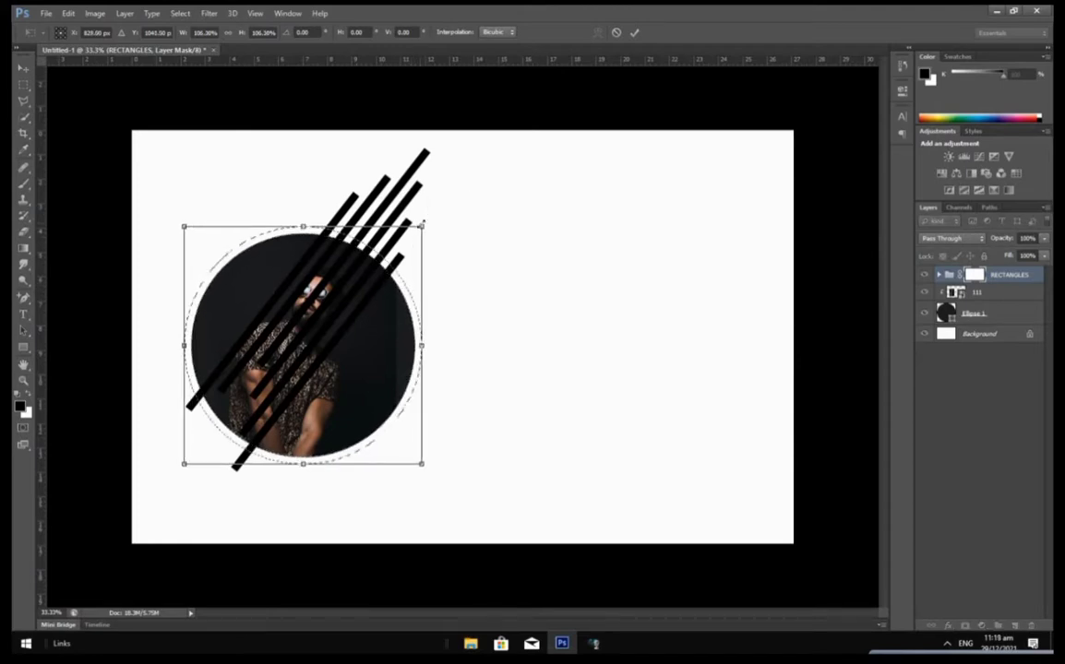
{"action": "key", "text": "Return"}
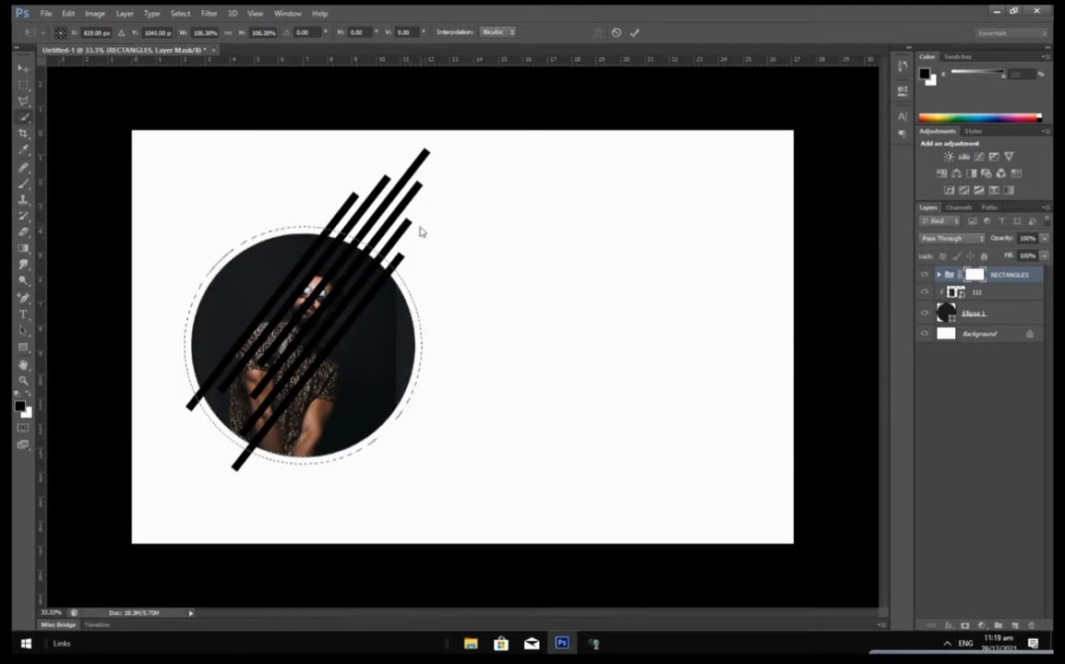
{"action": "key", "text": "w"}
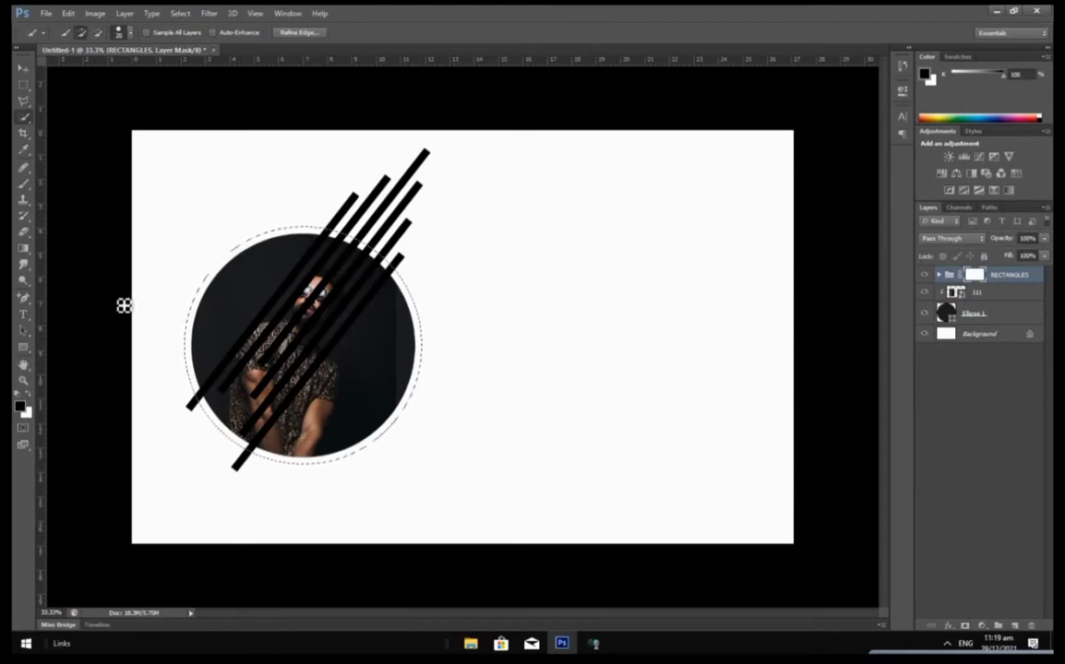
- Paint black on the RECTANGLES mask inside the selection to hide the bars over the photo, and deselect
{"action": "left_click", "coordinate": [25, 186]}
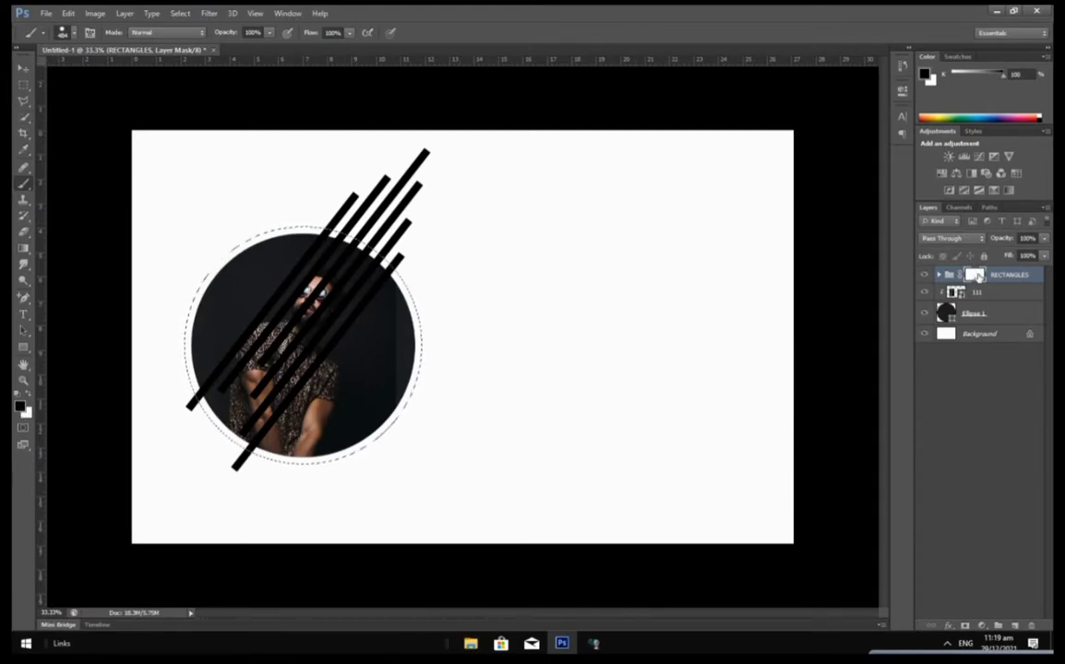
{"action": "mouse_move", "coordinate": [277, 369]}
{"action": "left_mouse_down"}
{"action": "mouse_move", "coordinate": [263, 267]}
{"action": "mouse_move", "coordinate": [327, 272]}
{"action": "left_mouse_up"}
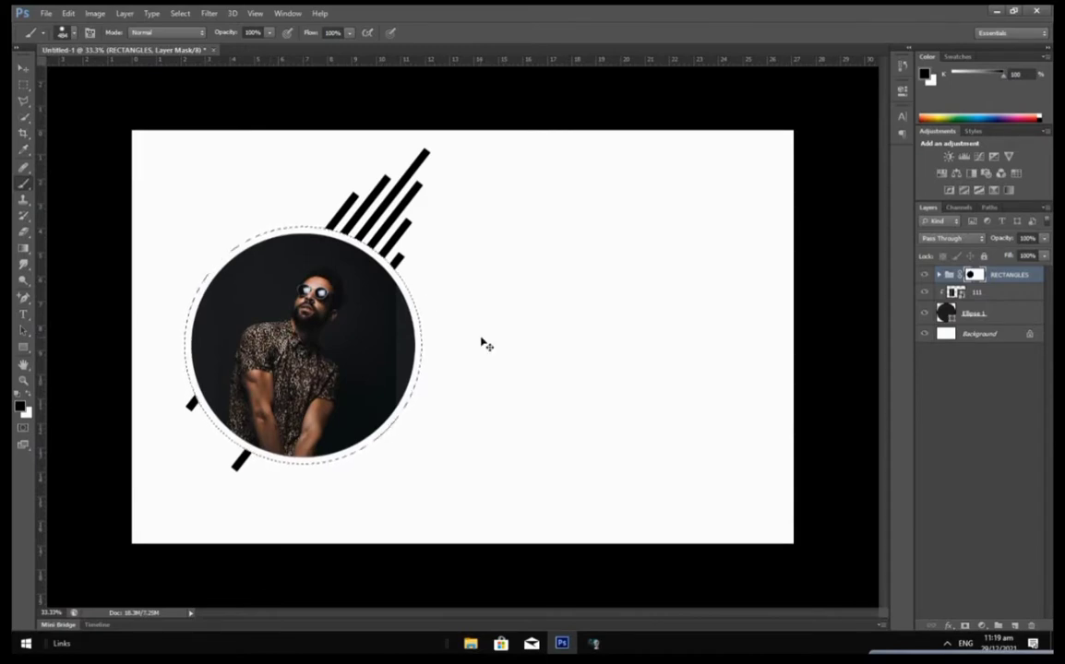
{"action": "key", "text": "ctrl+d"}
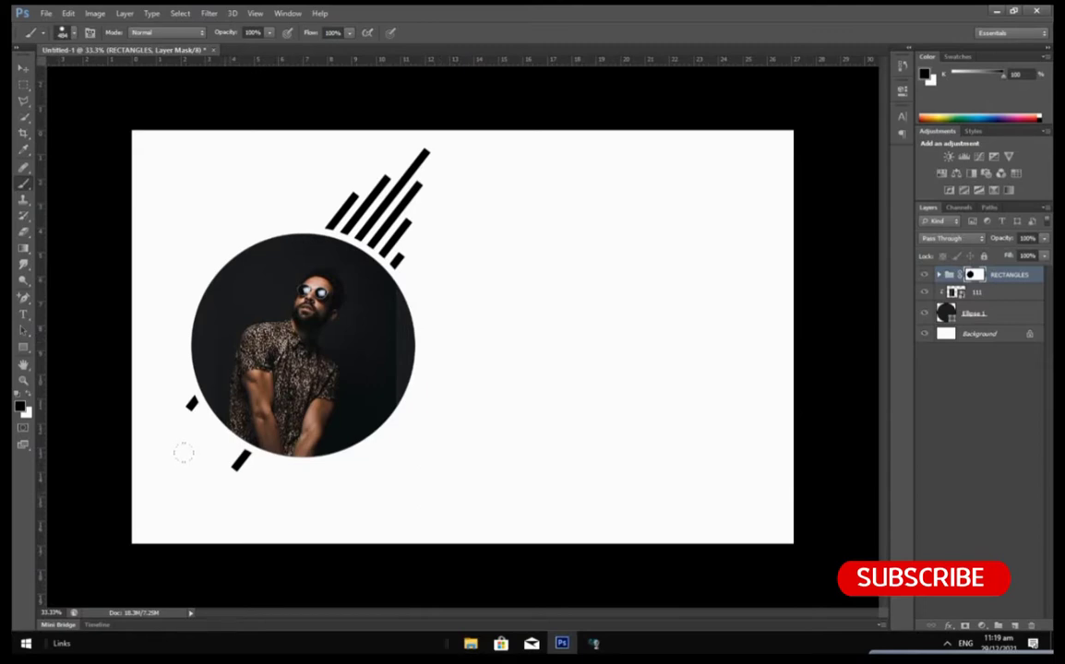
- Mask out the two leftover bar ends at the lower left of the circle
{"action": "left_click_drag", "start_coordinate": [233, 468], "coordinate": [248, 455]}
{"action": "left_click_drag", "start_coordinate": [186, 407], "coordinate": [196, 397]}
{"action": "left_click", "coordinate": [23, 68]}
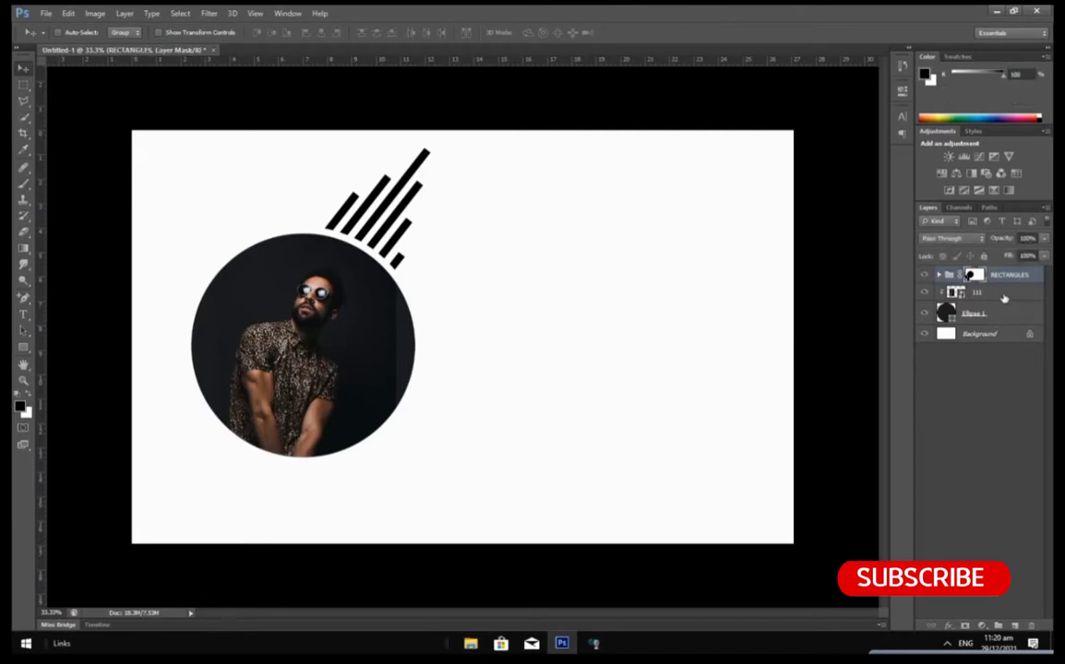
- Group the RECTANGLES group with the 111 and Ellipse 1 layers and name the new group image
{"action": "left_click", "coordinate": [1006, 294], "text": "shift"}
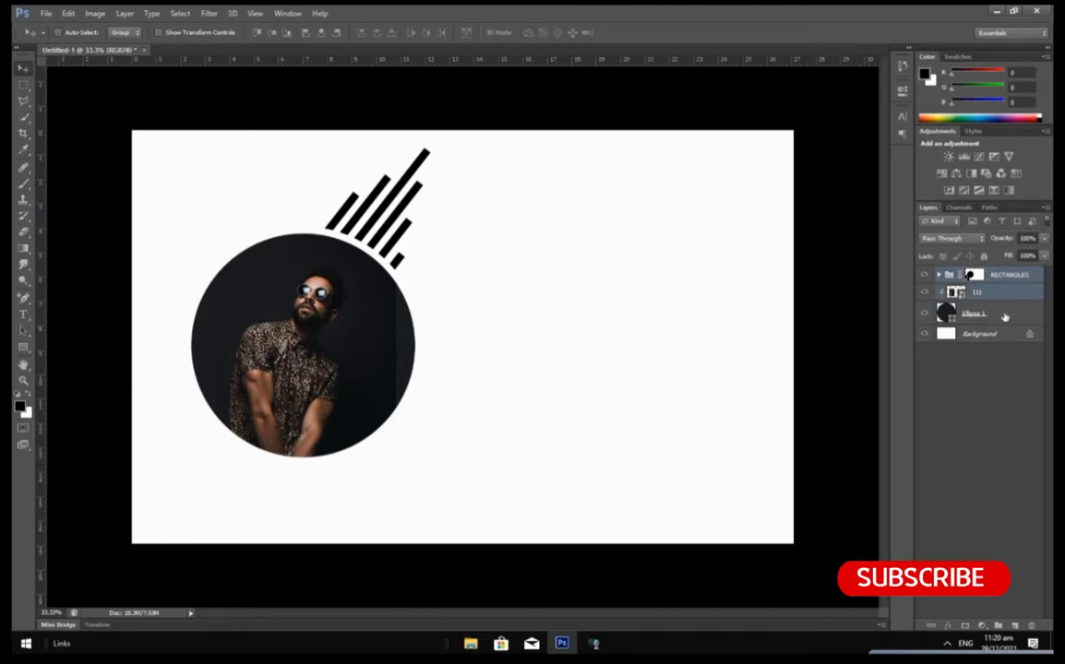
{"action": "left_click", "coordinate": [1005, 317], "text": "shift"}
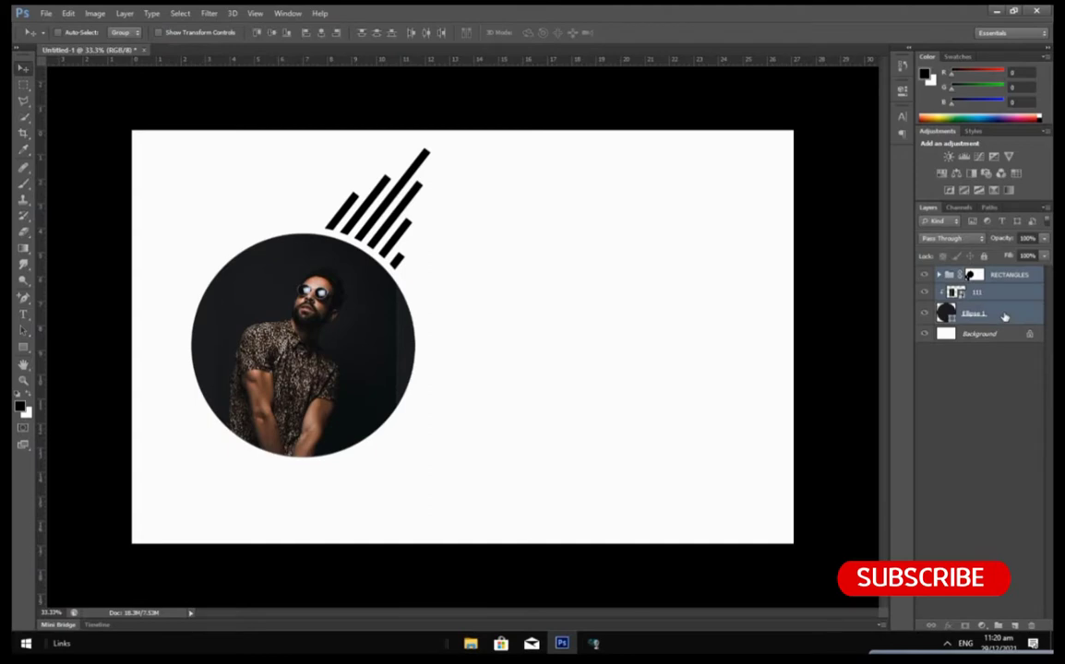
{"action": "key", "text": "ctrl+g"}
{"action": "double_click", "coordinate": [984, 274]}
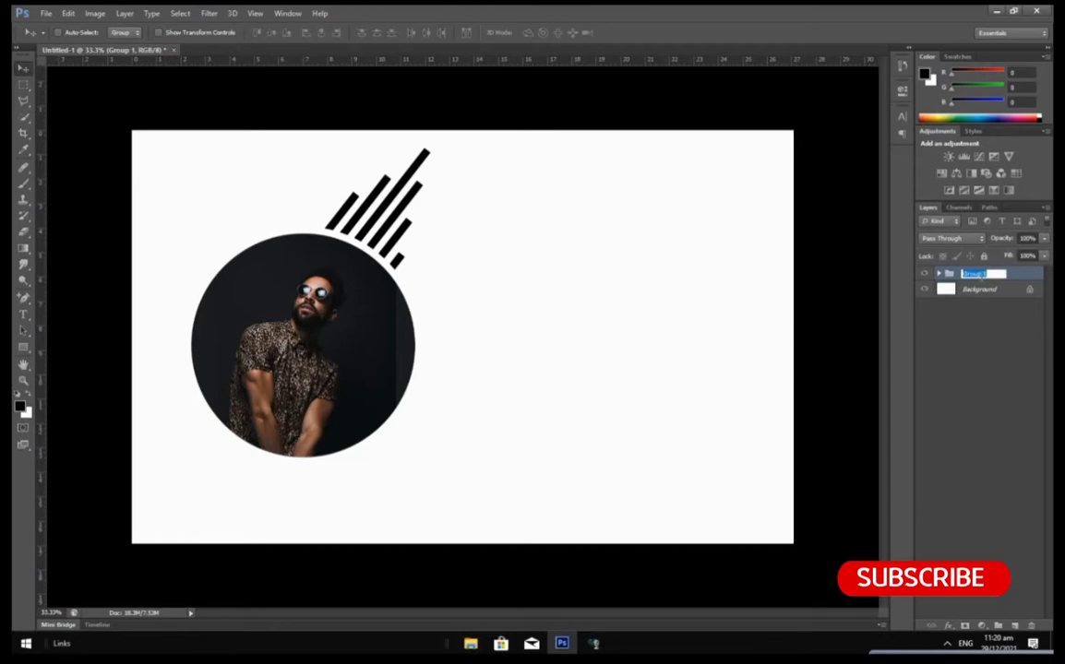
{"action": "type", "text": "image"}
{"action": "key", "text": "Return"}
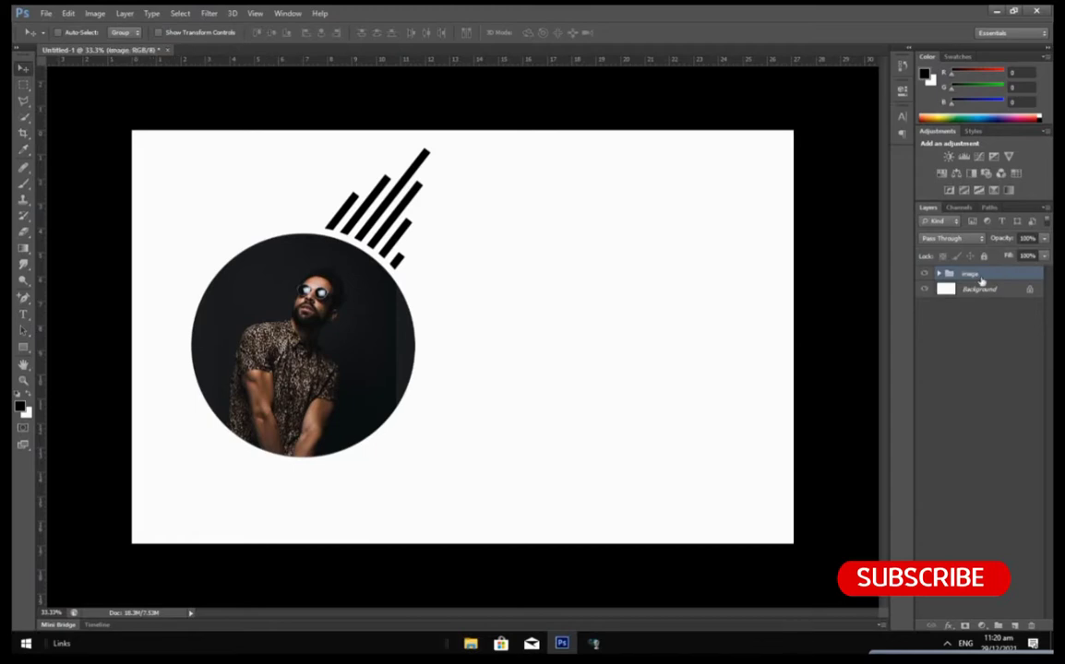
- Add the text "happy birthday" at 36 pt in the empty area to the right of the circle
{"action": "left_click", "coordinate": [24, 315]}
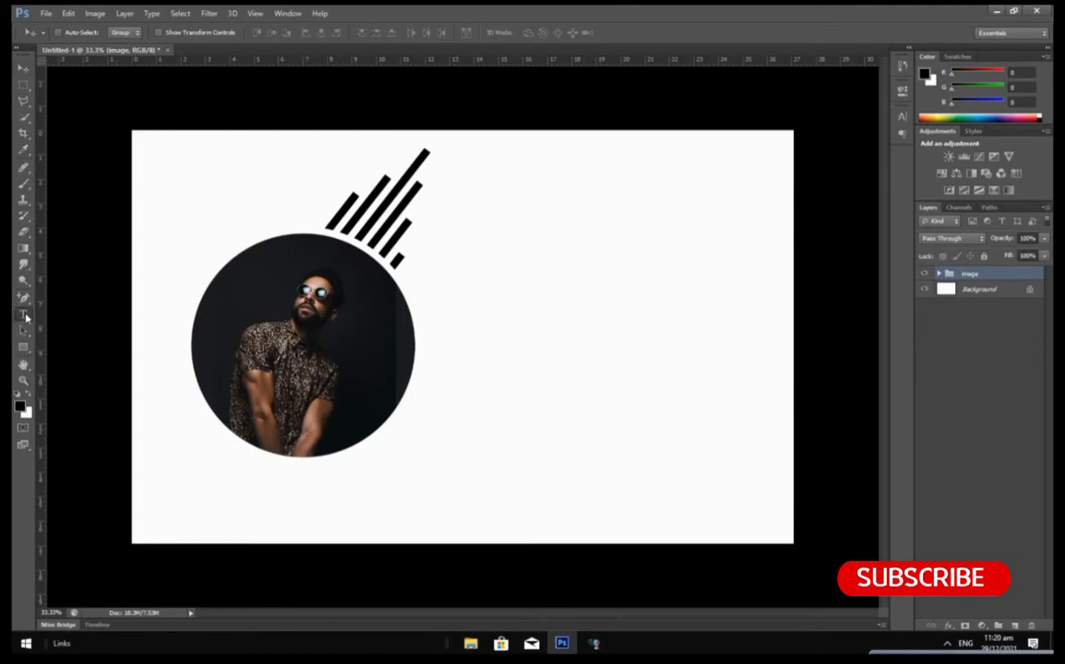
{"action": "left_click", "coordinate": [484, 300]}
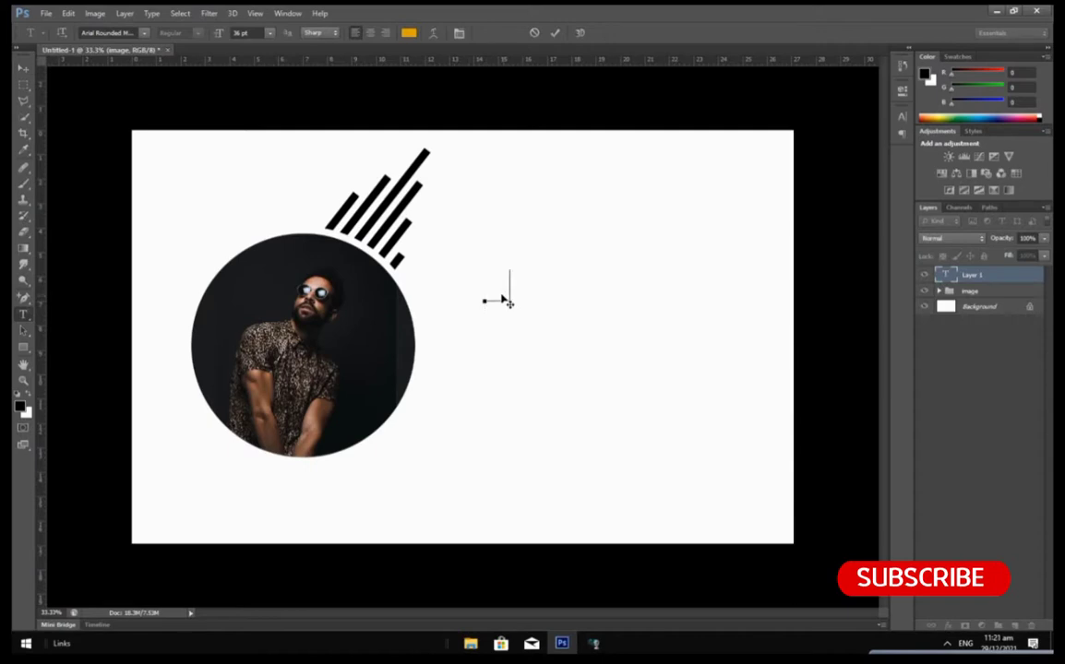
{"action": "type", "text": "appy birthday"}
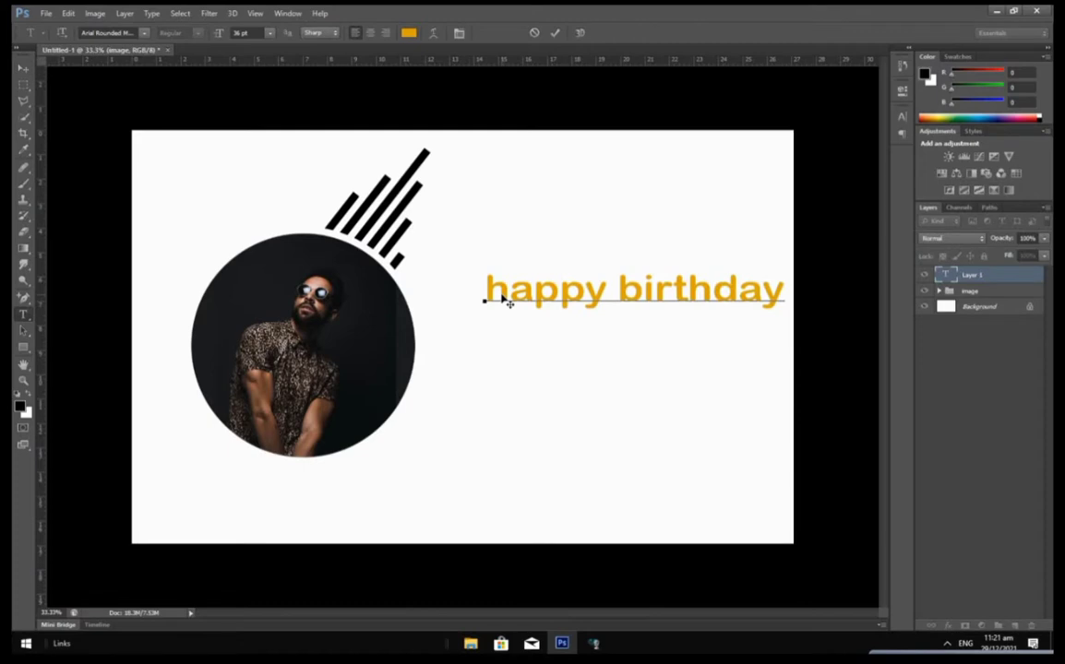
{"action": "key", "text": "ctrl+Return"}
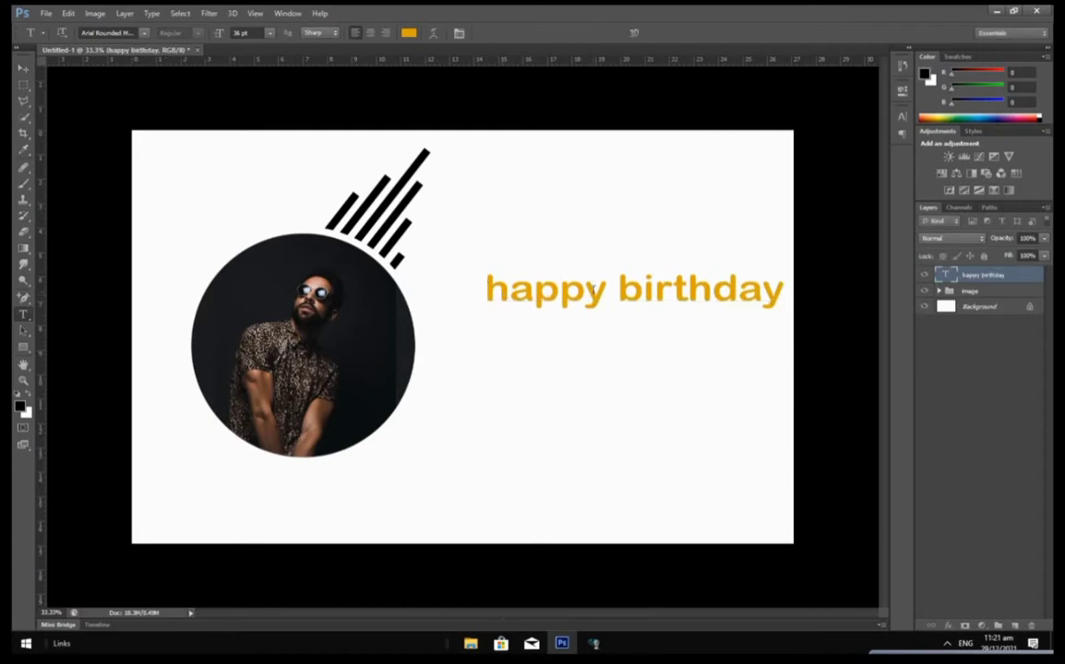
- Change the colour of the "happy birthday" text to black
{"action": "left_click", "coordinate": [902, 117]}
{"action": "left_click", "coordinate": [864, 186]}
{"action": "left_click", "coordinate": [582, 416]}
{"action": "left_click", "coordinate": [874, 248]}
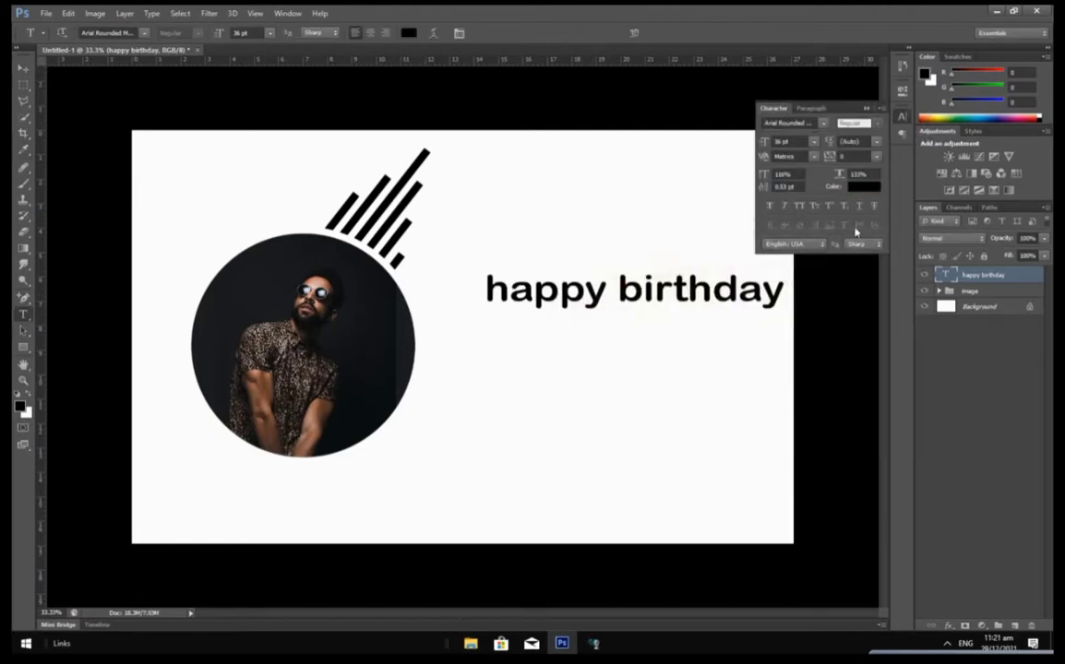
- Try the All Caps style on the "happy birthday" text
{"action": "left_click", "coordinate": [800, 210]}
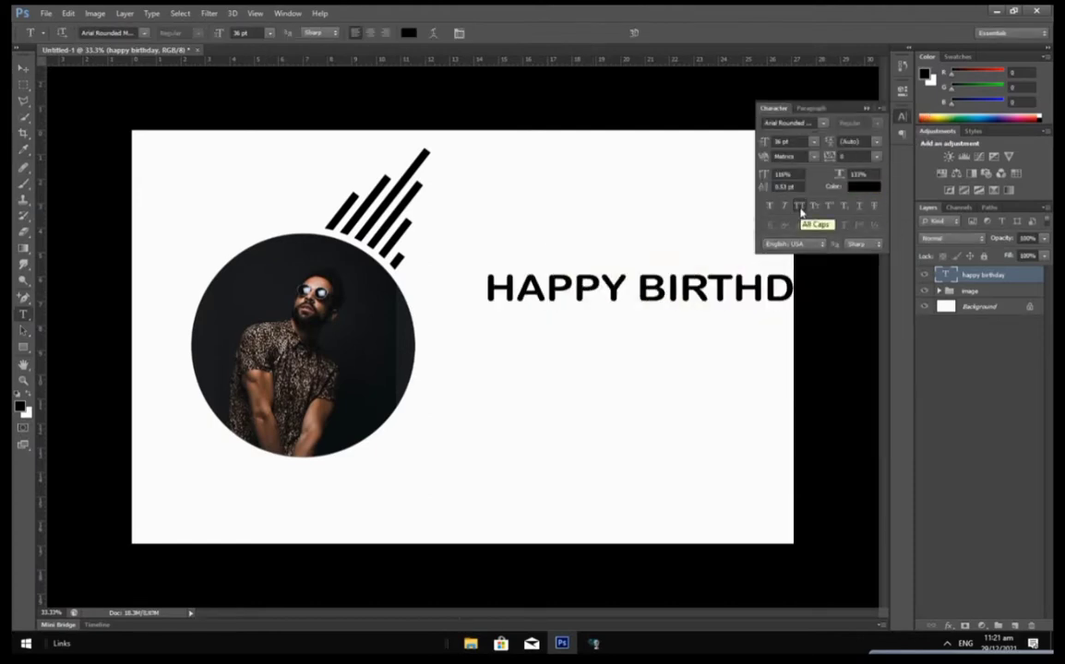
{"action": "left_click", "coordinate": [800, 211]}
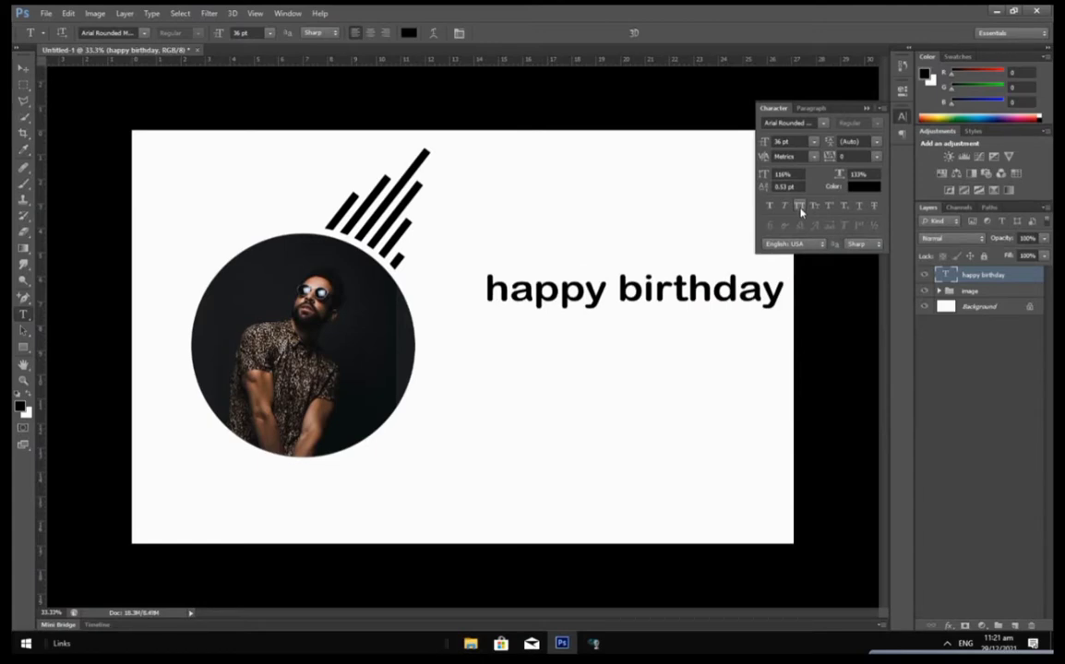
- Apply All Caps to the "happy birthday" text and move it beside the photo circle so it fits on the canvas
{"action": "left_click", "coordinate": [800, 210]}
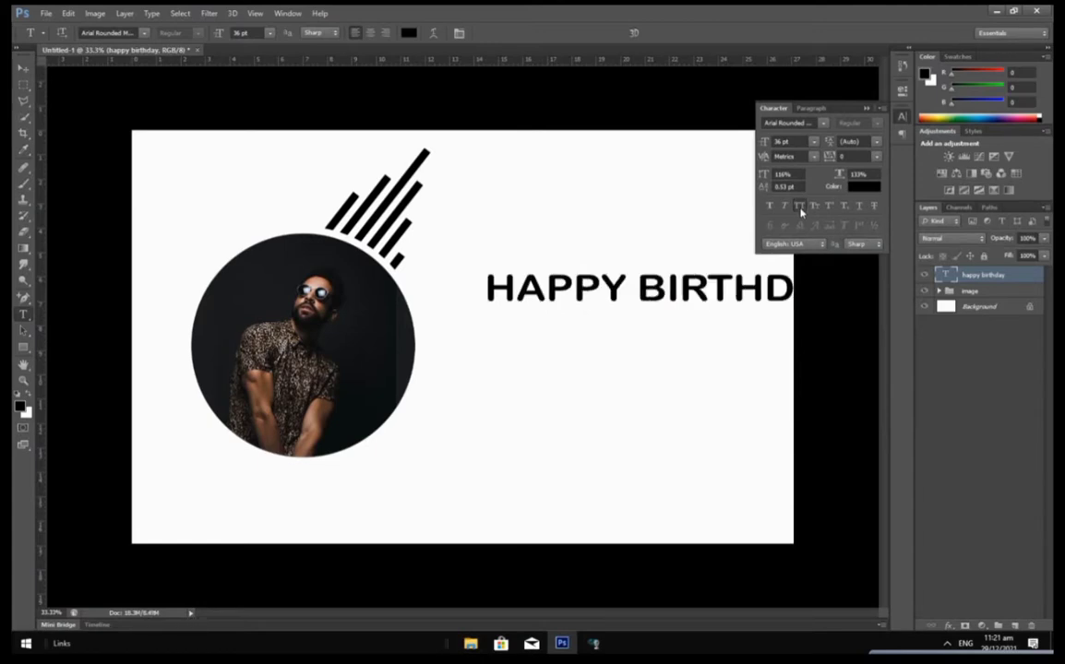
{"action": "left_click", "coordinate": [24, 68]}
{"action": "left_click_drag", "start_coordinate": [622, 264], "coordinate": [561, 304]}
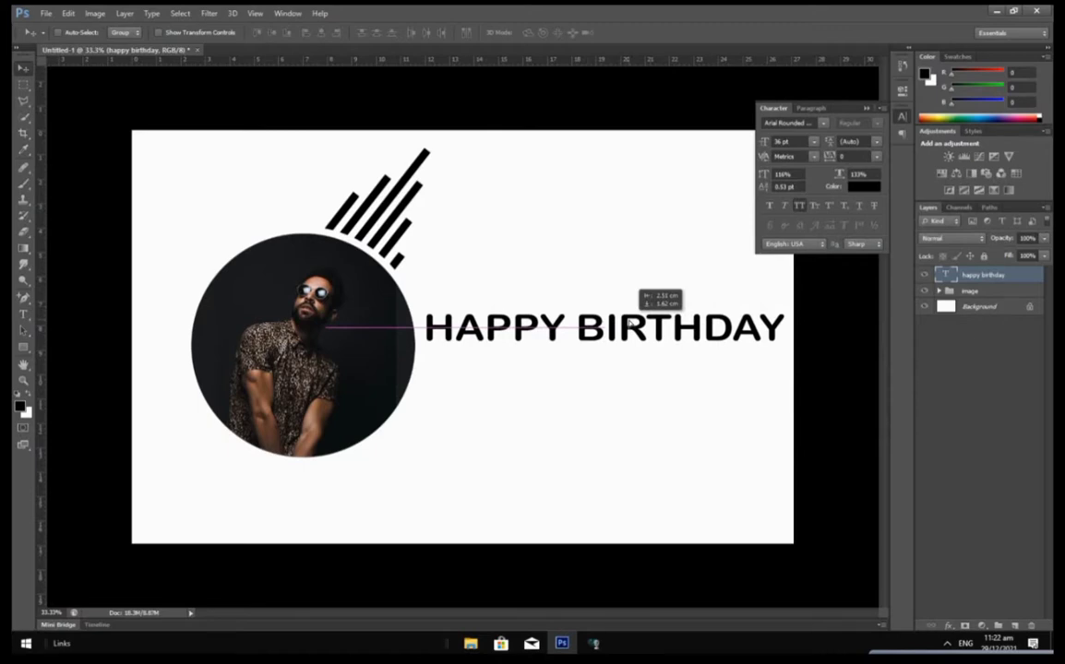
{"action": "left_click_drag", "start_coordinate": [635, 297], "coordinate": [635, 297]}
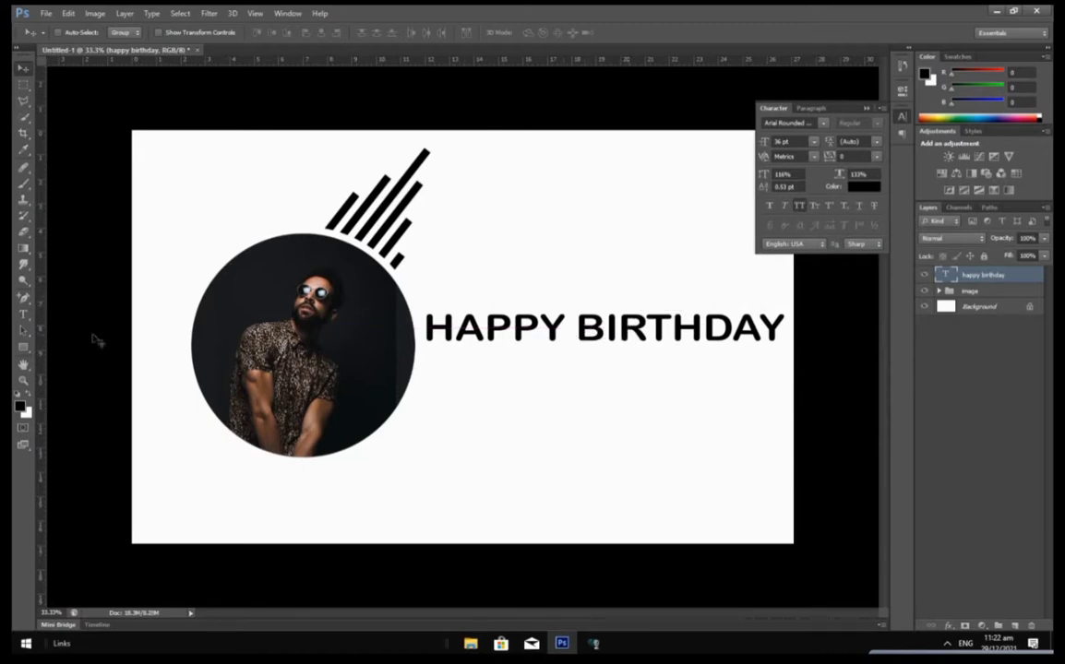
- Cut the word "birthday" out of the text line, leaving only "happy" in that layer
{"action": "left_click", "coordinate": [21, 317]}
{"action": "left_click_drag", "start_coordinate": [573, 318], "coordinate": [785, 328]}
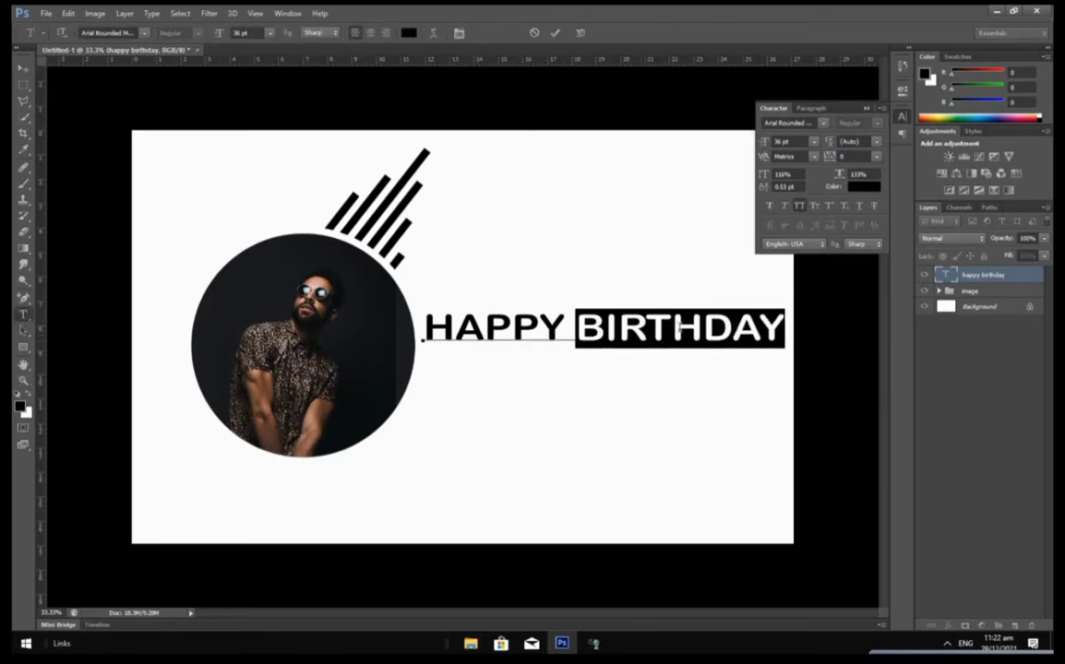
{"action": "right_click", "coordinate": [680, 328]}
{"action": "left_click", "coordinate": [704, 357]}
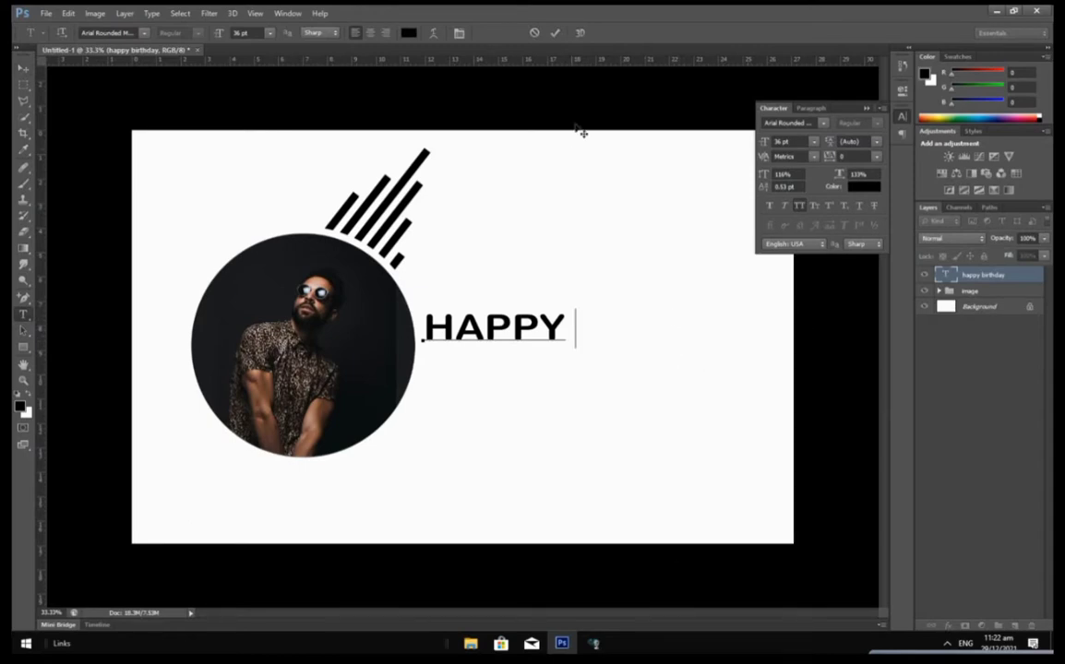
{"action": "left_click", "coordinate": [557, 34]}
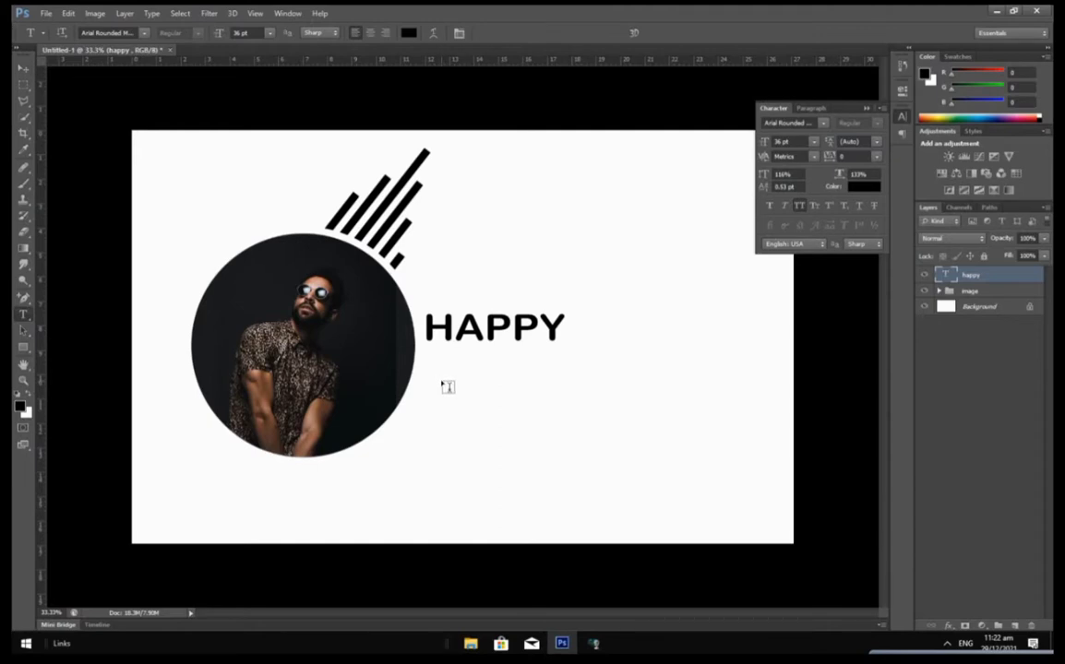
- Paste "birthday" as a separate text layer just below the word HAPPY
{"action": "left_click", "coordinate": [444, 388]}
{"action": "right_click", "coordinate": [456, 391]}
{"action": "left_click", "coordinate": [492, 439]}
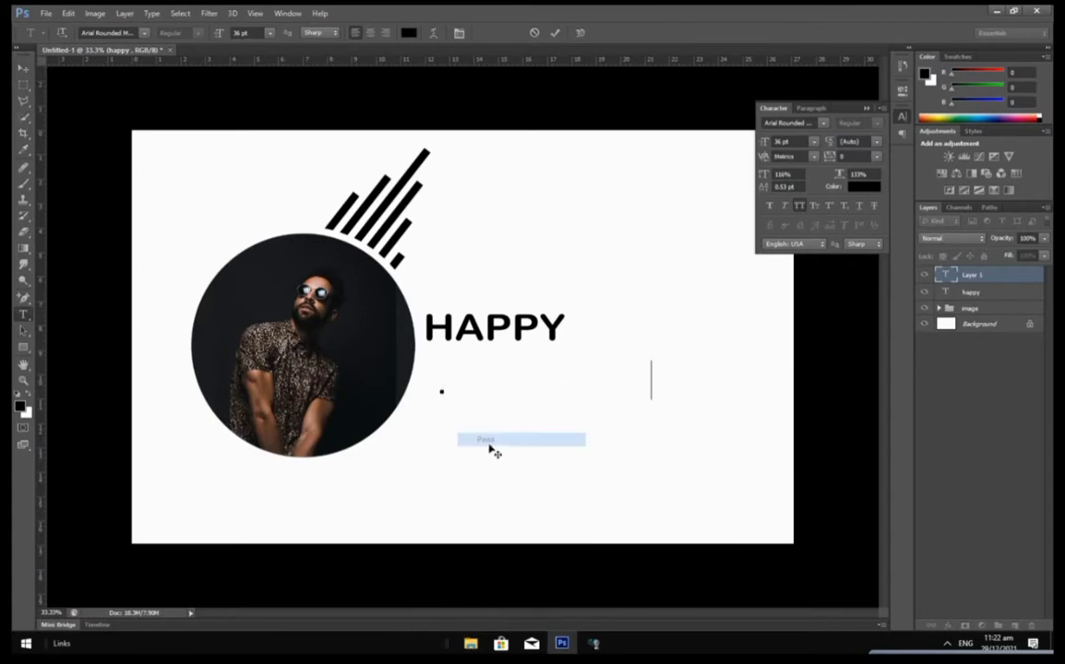
{"action": "left_click", "coordinate": [555, 33]}
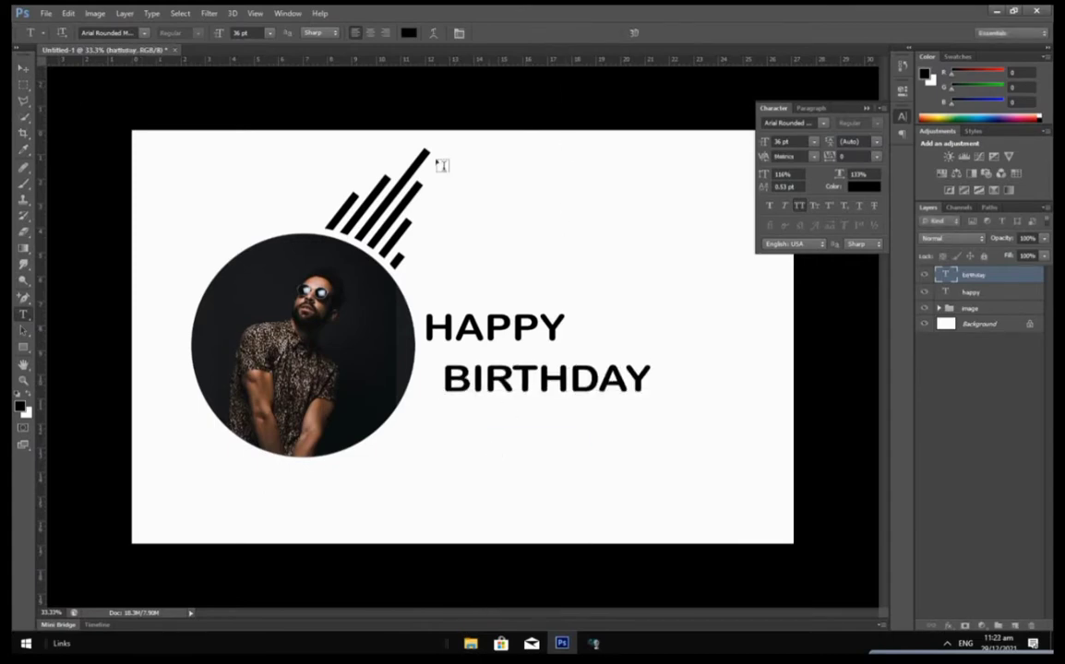
- Move the HAPPY text so its left edge lines up with BIRTHDAY beneath it
{"action": "left_click", "coordinate": [27, 70]}
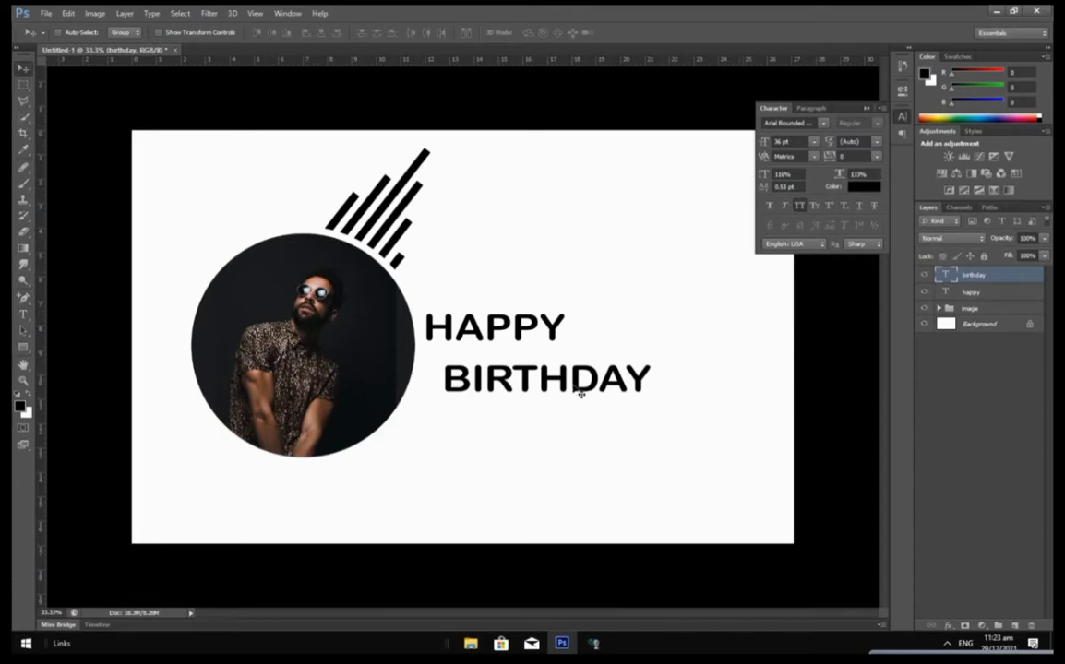
{"action": "left_click", "coordinate": [969, 292]}
{"action": "left_click_drag", "start_coordinate": [495, 324], "coordinate": [513, 327]}
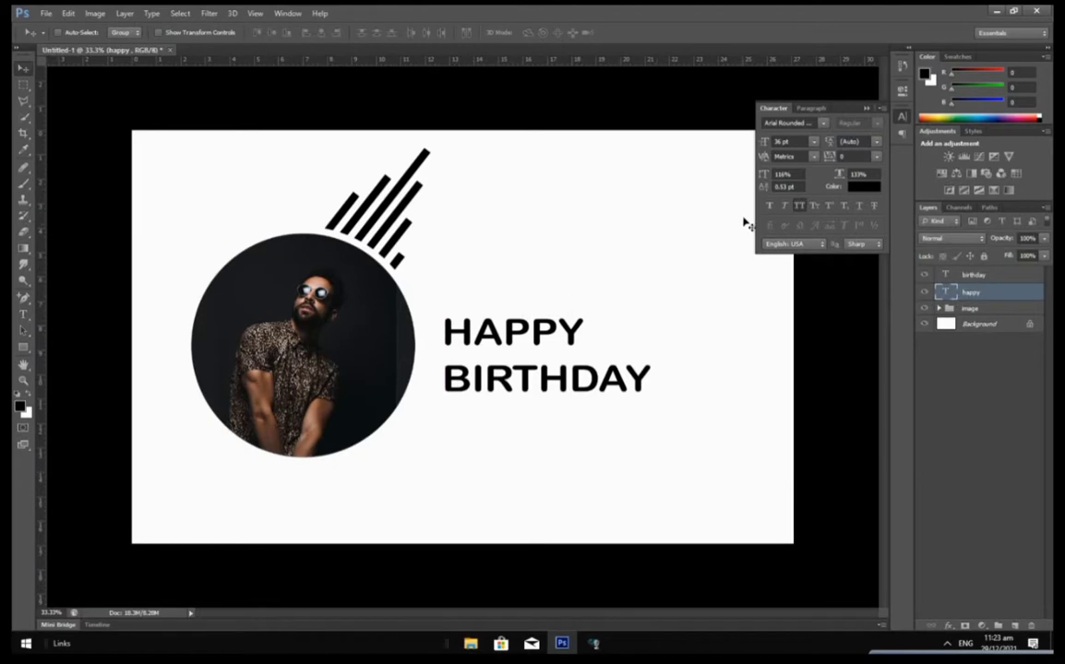
- Set the font of both the happy and birthday text layers to Bloomsburg and apply Faux Bold to them
{"action": "left_click", "coordinate": [822, 123]}
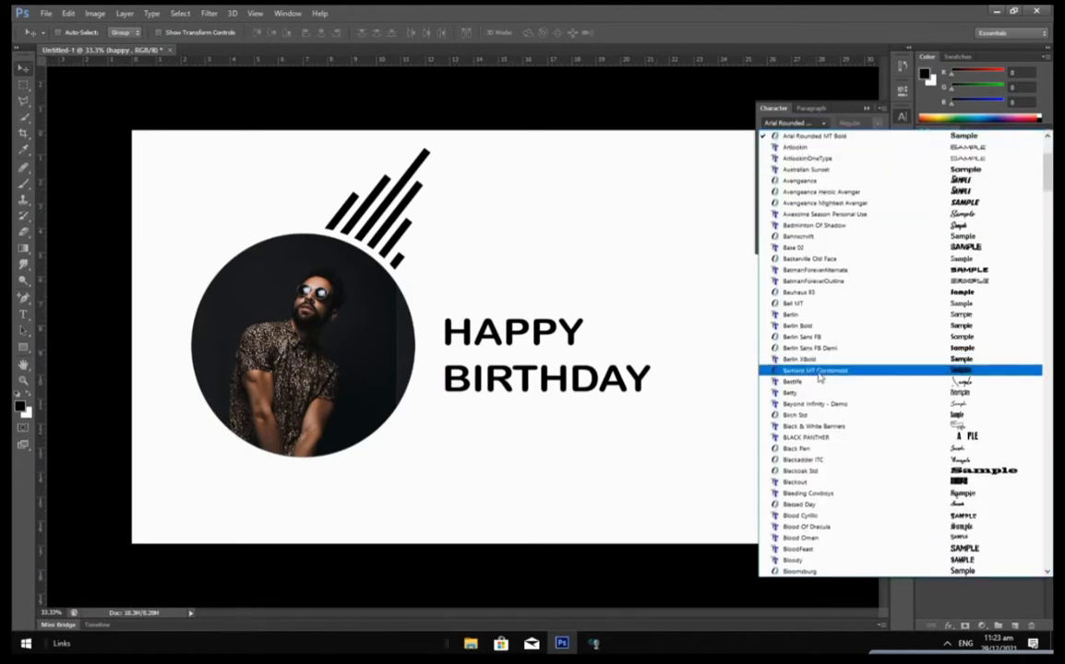
{"action": "left_click", "coordinate": [815, 574]}
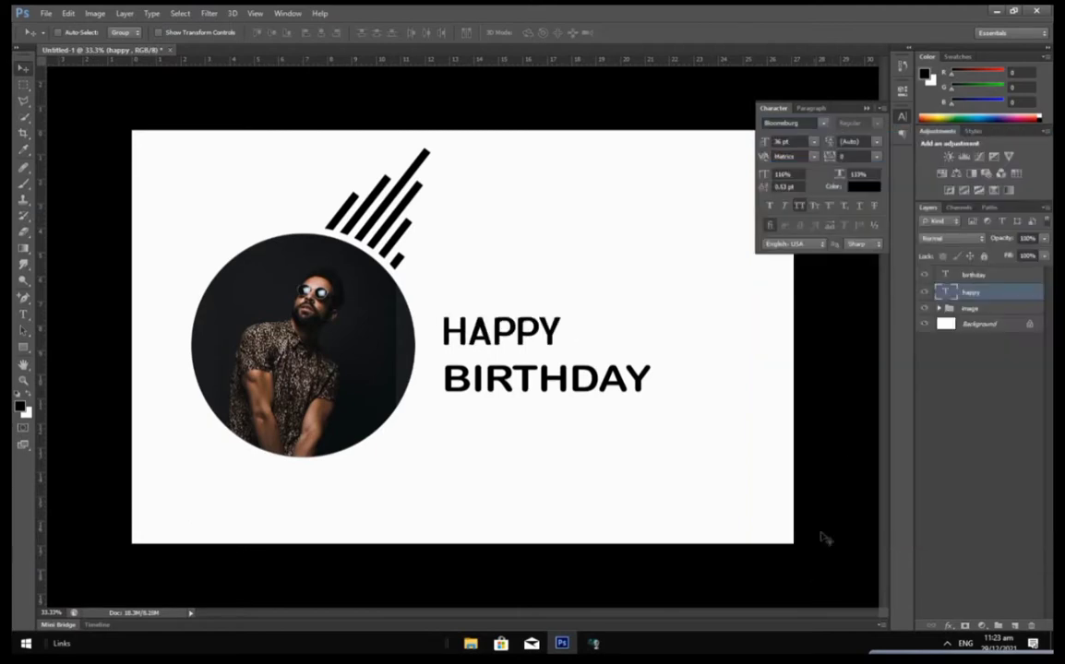
{"action": "left_click", "coordinate": [974, 275]}
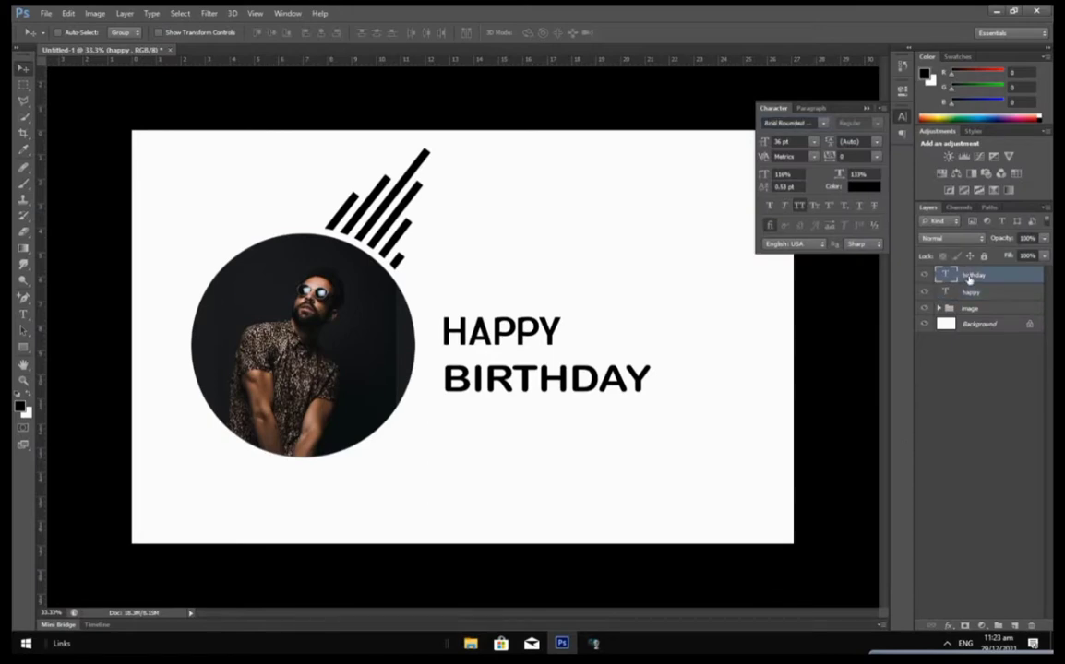
{"action": "left_click", "coordinate": [825, 124]}
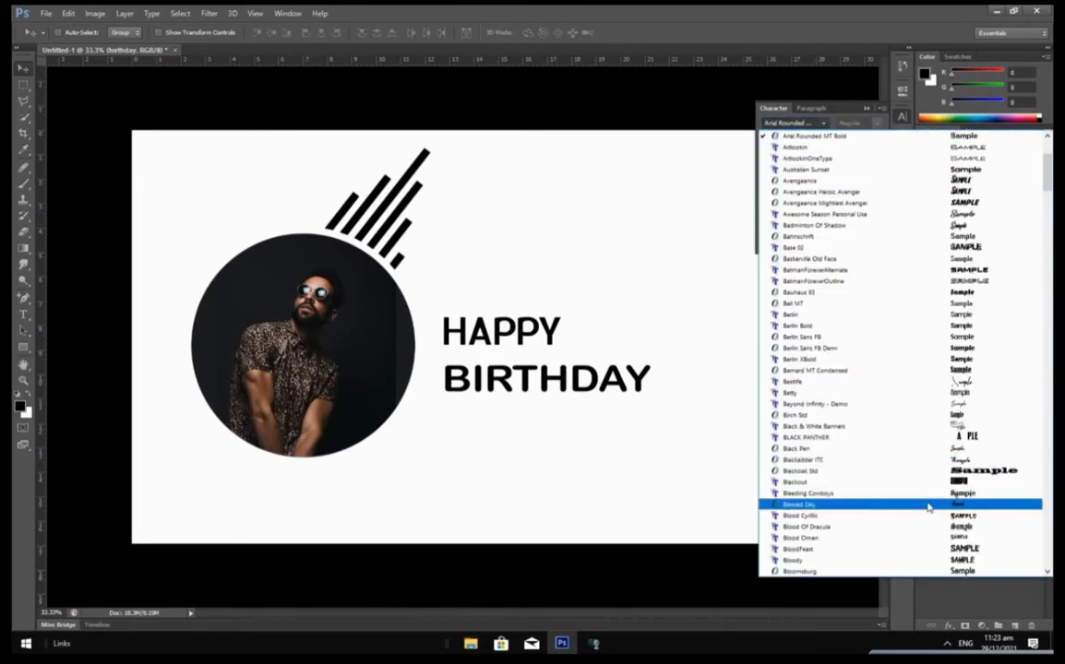
{"action": "left_click", "coordinate": [883, 573]}
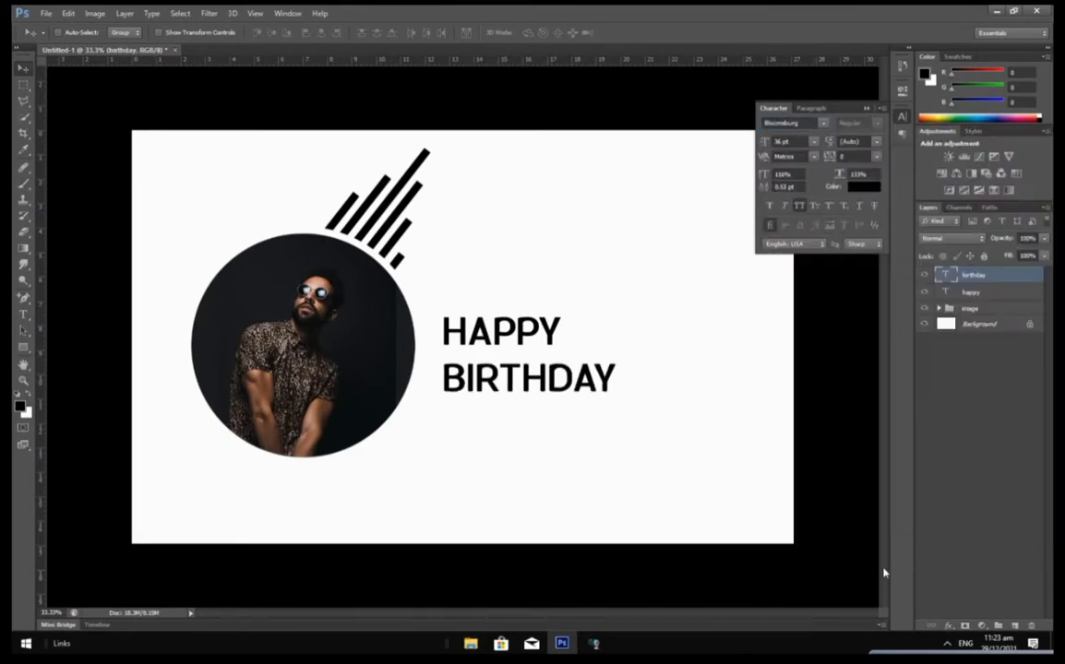
{"action": "left_click", "coordinate": [995, 292], "text": "shift"}
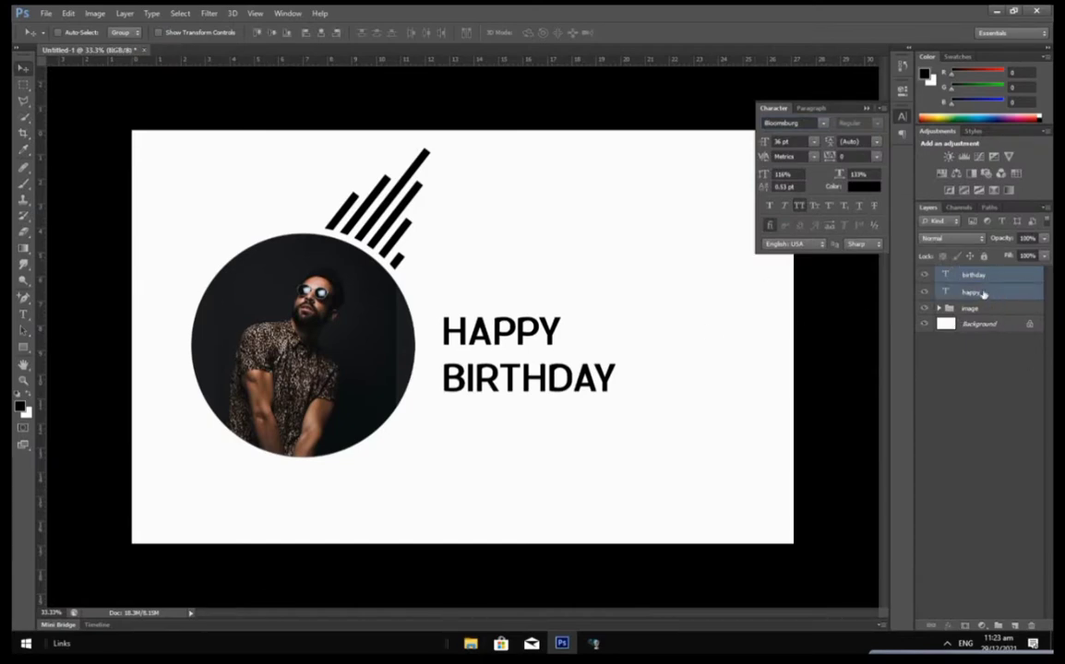
{"action": "left_click", "coordinate": [772, 210]}
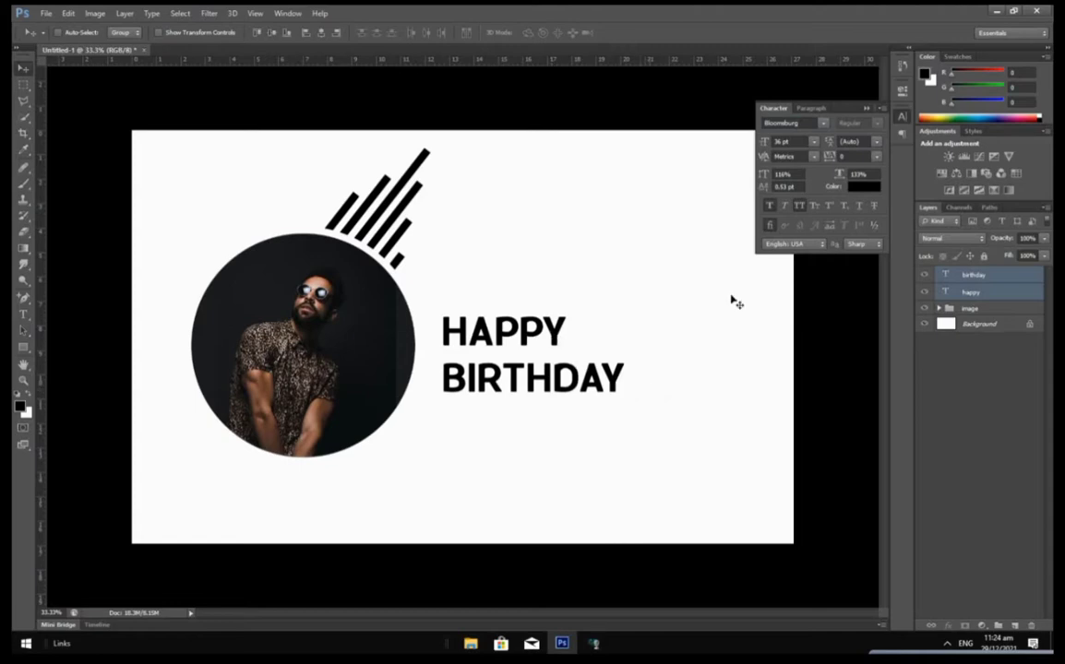
- Scale the HAPPY text to about 119% and skew it vertically by about -7.7° so it rises to the right
{"action": "left_click", "coordinate": [1004, 292]}
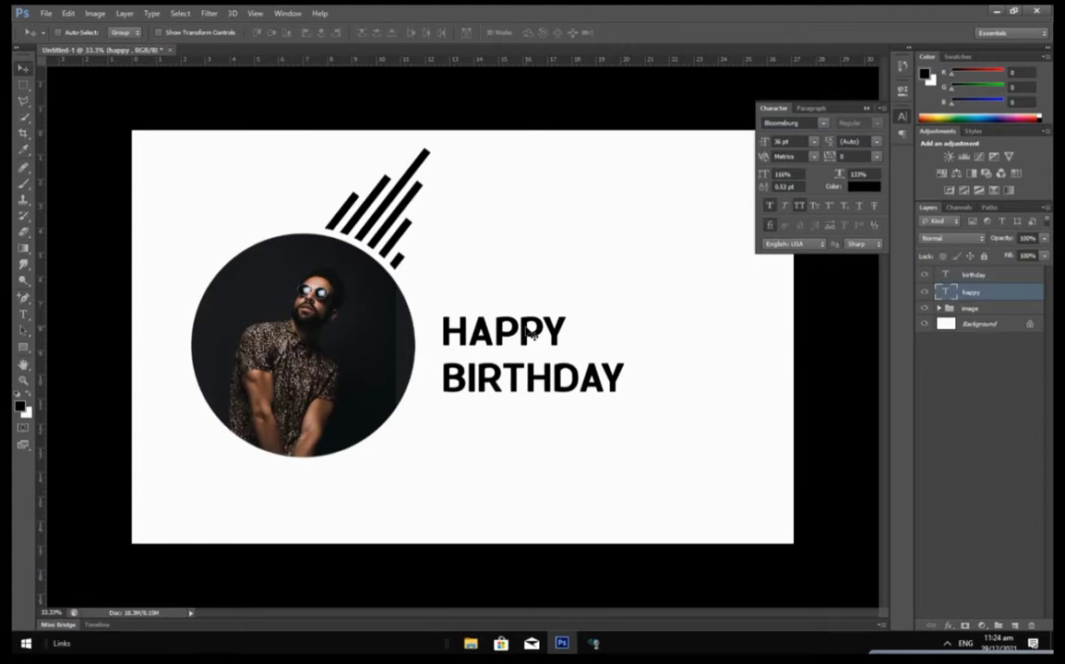
{"action": "key", "text": "ctrl+t"}
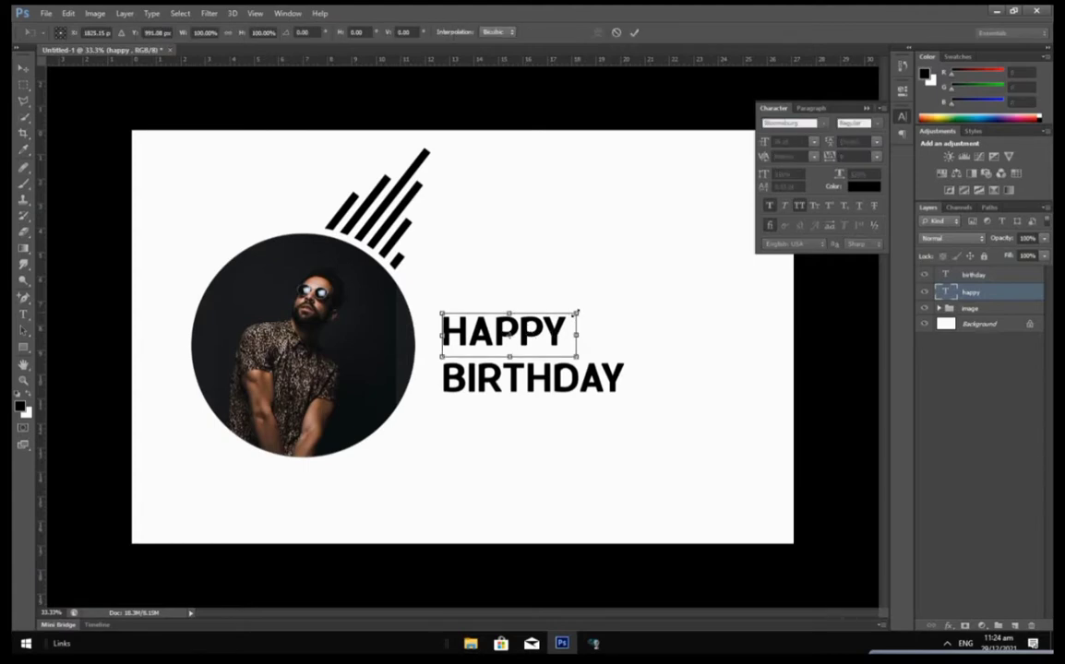
{"action": "left_click_drag", "start_coordinate": [576, 315], "coordinate": [601, 305]}
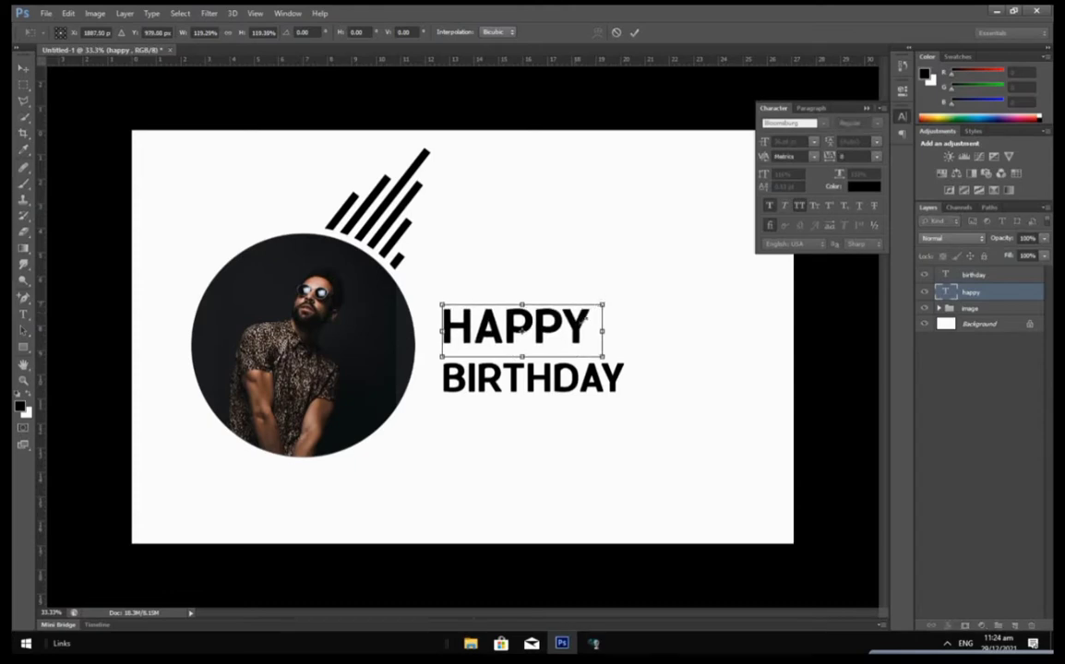
{"action": "right_click", "coordinate": [571, 329]}
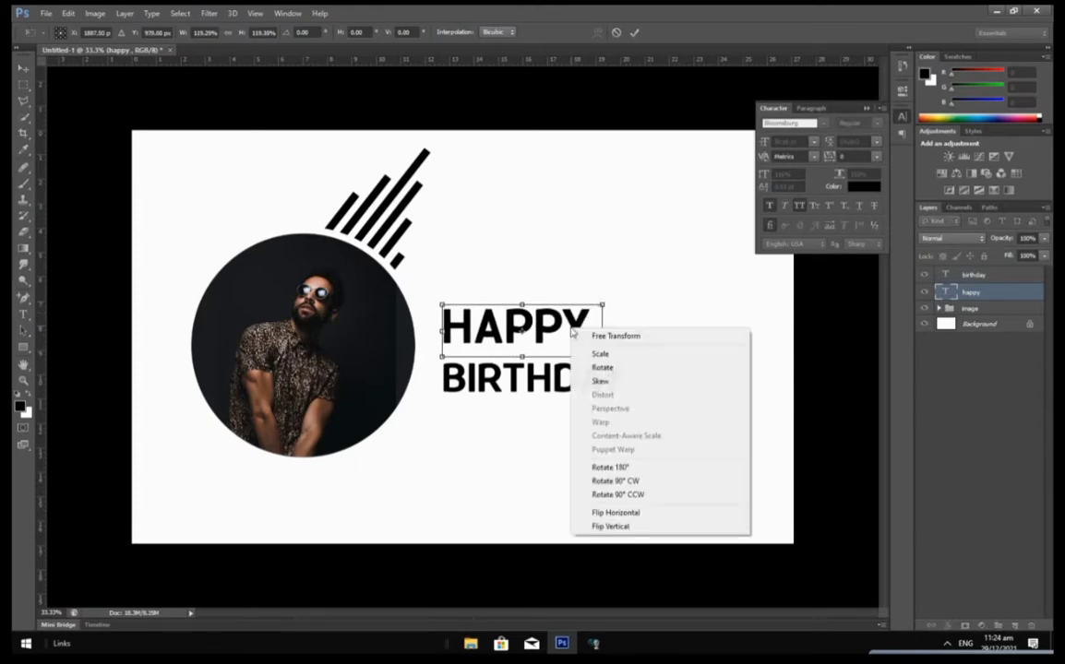
{"action": "left_click", "coordinate": [601, 381]}
{"action": "left_click_drag", "start_coordinate": [602, 304], "coordinate": [602, 285]}
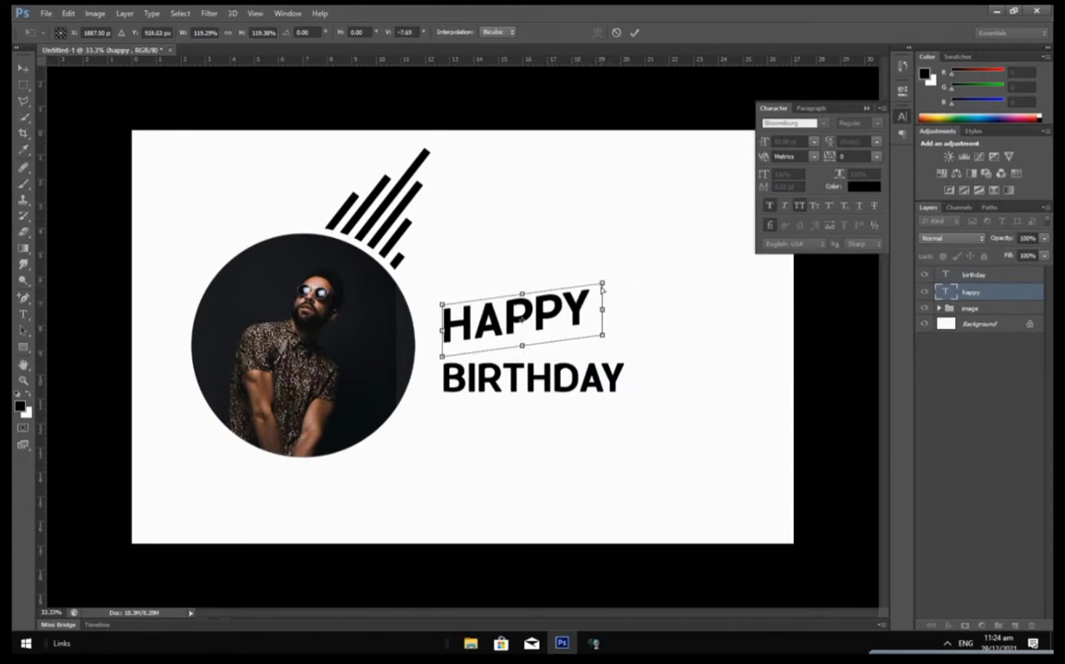
{"action": "left_click", "coordinate": [634, 33]}
- Skew the BIRTHDAY text vertically by about -9.4° so it slants upward like HAPPY
{"action": "right_click", "coordinate": [604, 382]}
{"action": "left_click", "coordinate": [620, 384]}
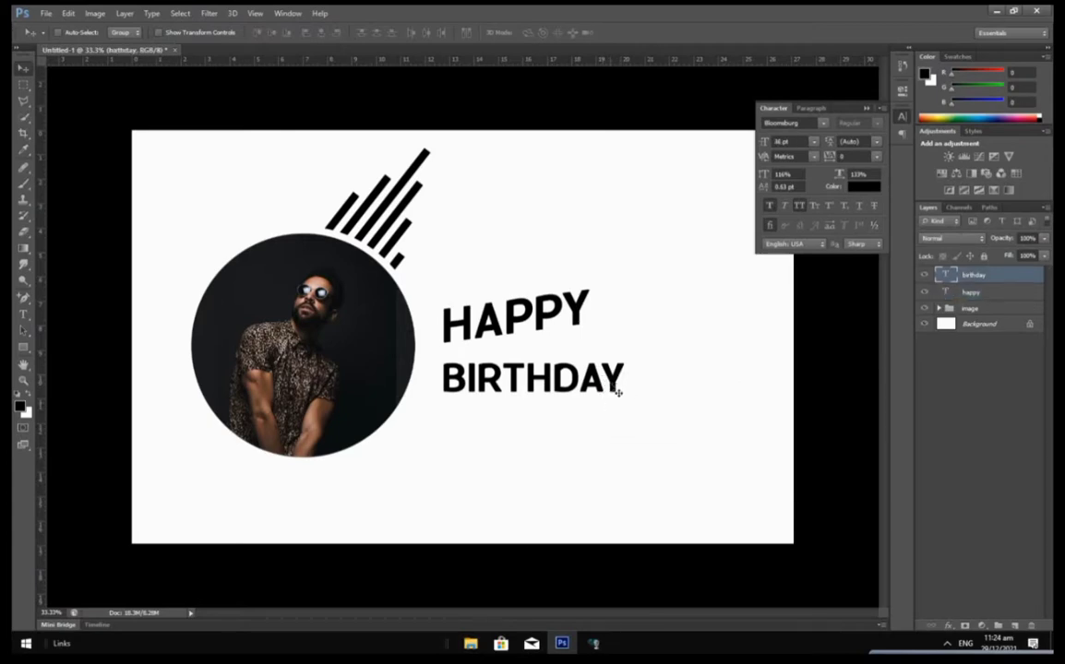
{"action": "key", "text": "ctrl+t"}
{"action": "right_click", "coordinate": [602, 382]}
{"action": "left_click", "coordinate": [636, 438]}
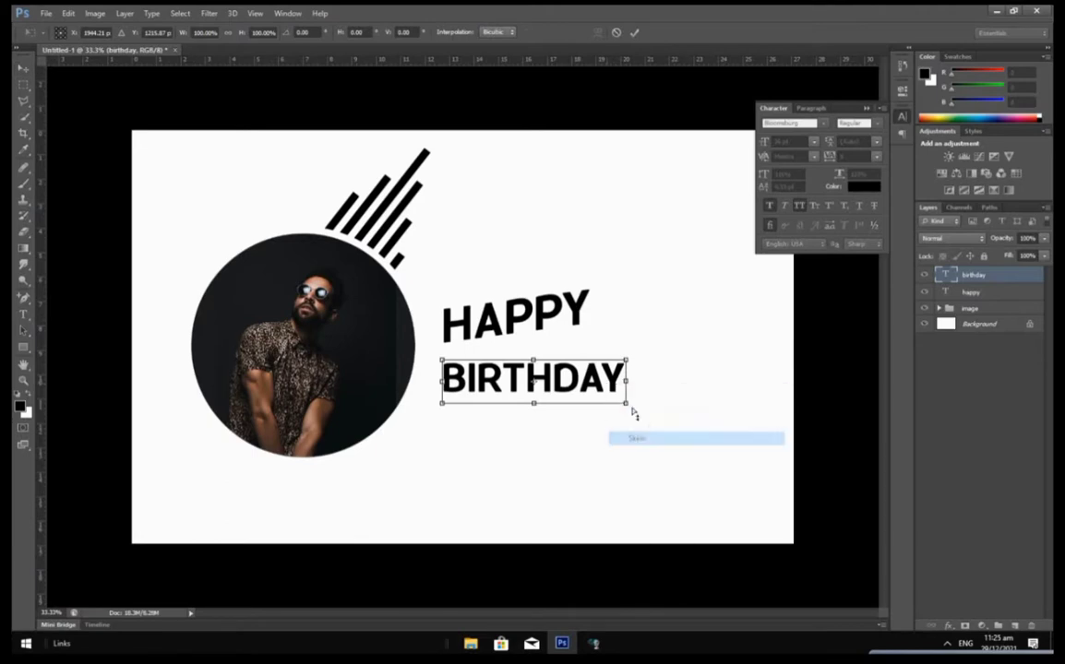
{"action": "left_click_drag", "start_coordinate": [629, 361], "coordinate": [634, 314]}
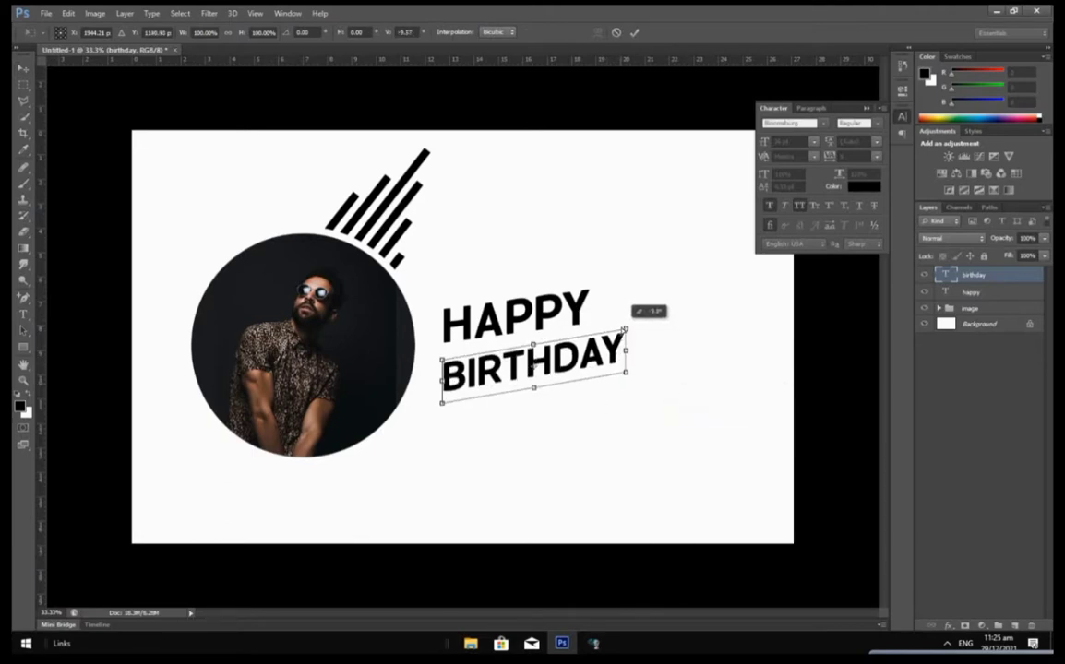
{"action": "left_click", "coordinate": [634, 32]}
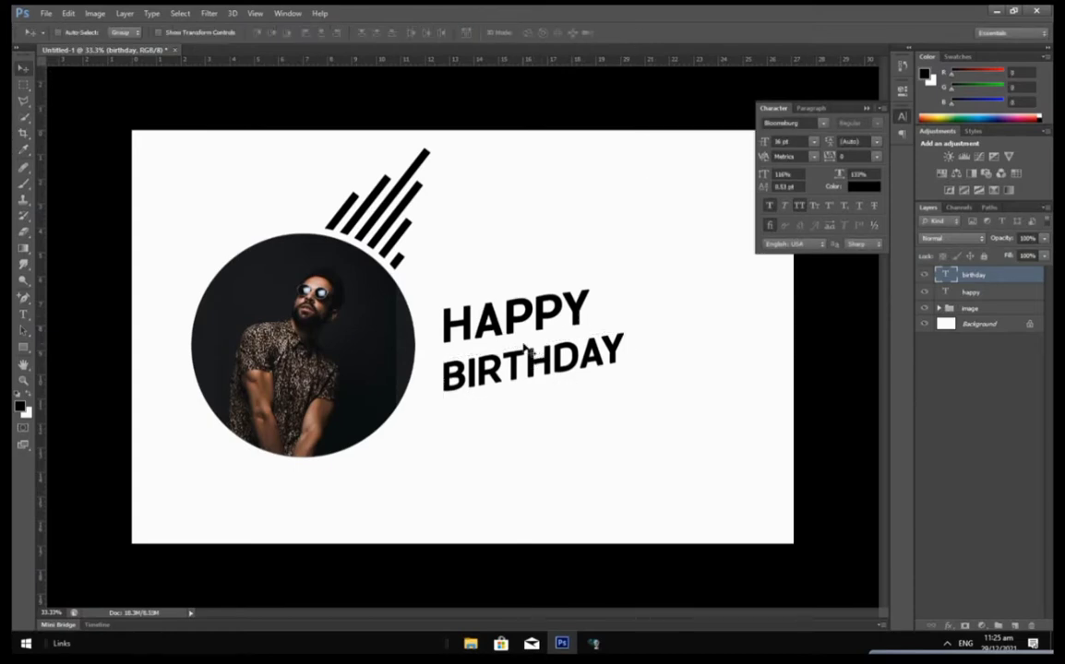
- Draw a black rectangle about 1036 × 244 px below BIRTHDAY and place its layer between the birthday and happy layers
{"action": "left_click", "coordinate": [23, 347]}
{"action": "left_click", "coordinate": [83, 344]}
{"action": "left_click_drag", "start_coordinate": [452, 425], "coordinate": [664, 473]}
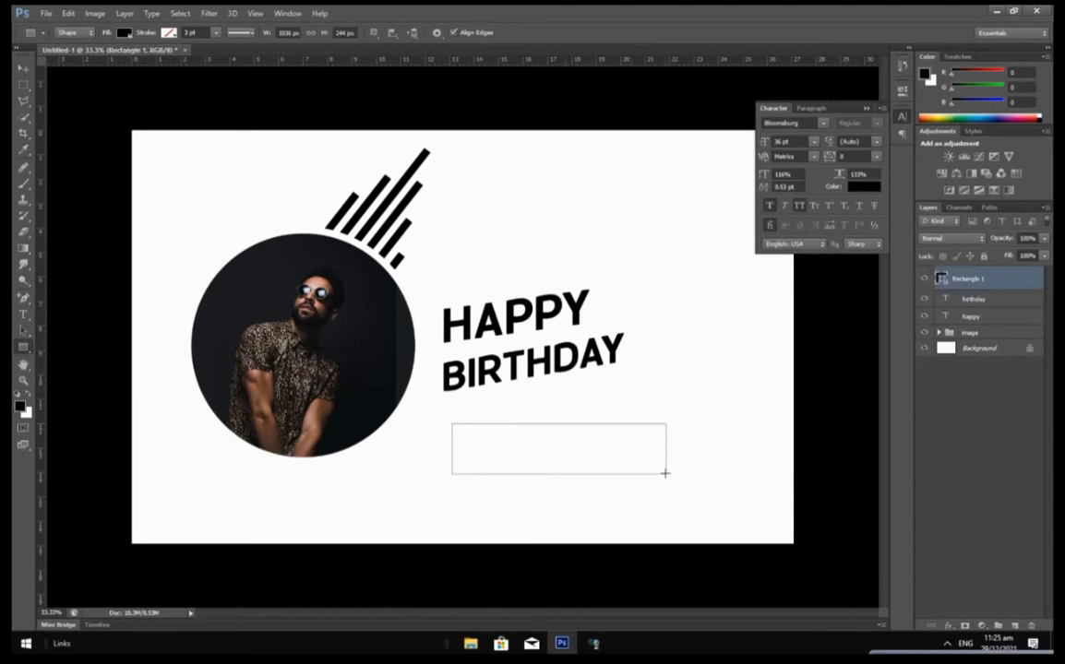
{"action": "left_click", "coordinate": [23, 70]}
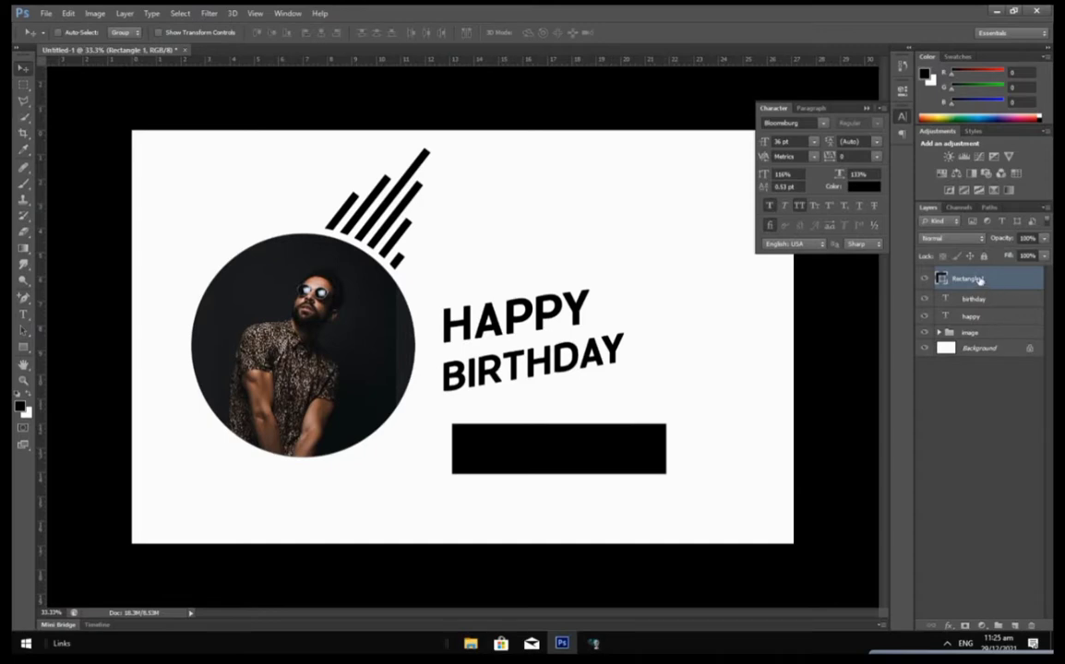
{"action": "left_click_drag", "start_coordinate": [955, 279], "coordinate": [985, 310]}
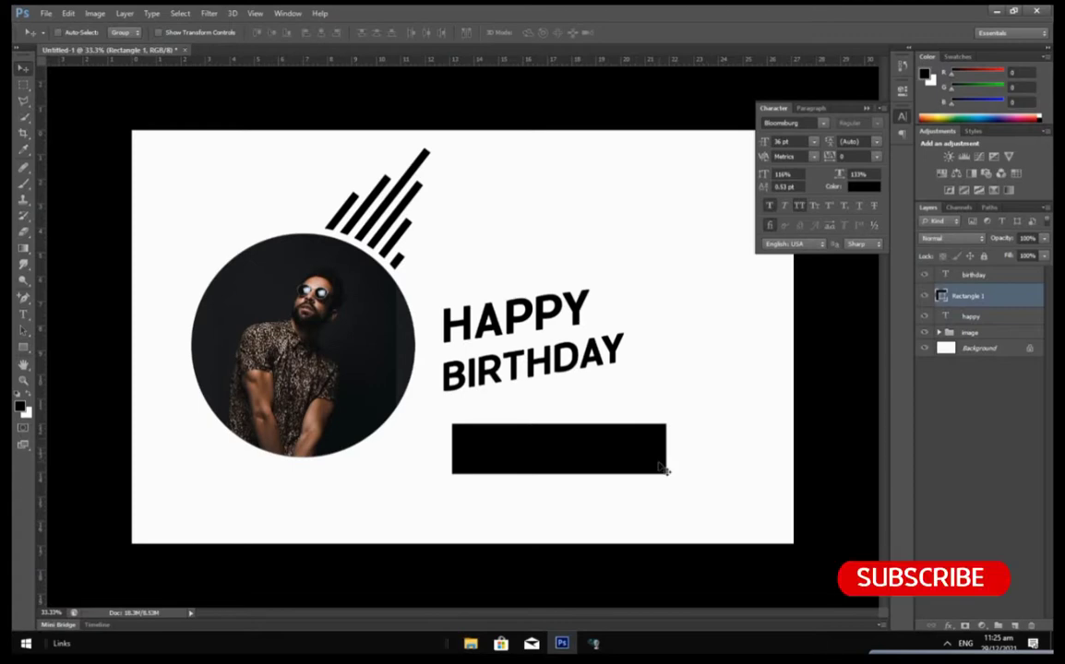
- Skew the black rectangle vertically by about -9.4° to match the slant of BIRTHDAY
{"action": "key", "text": "ctrl+t"}
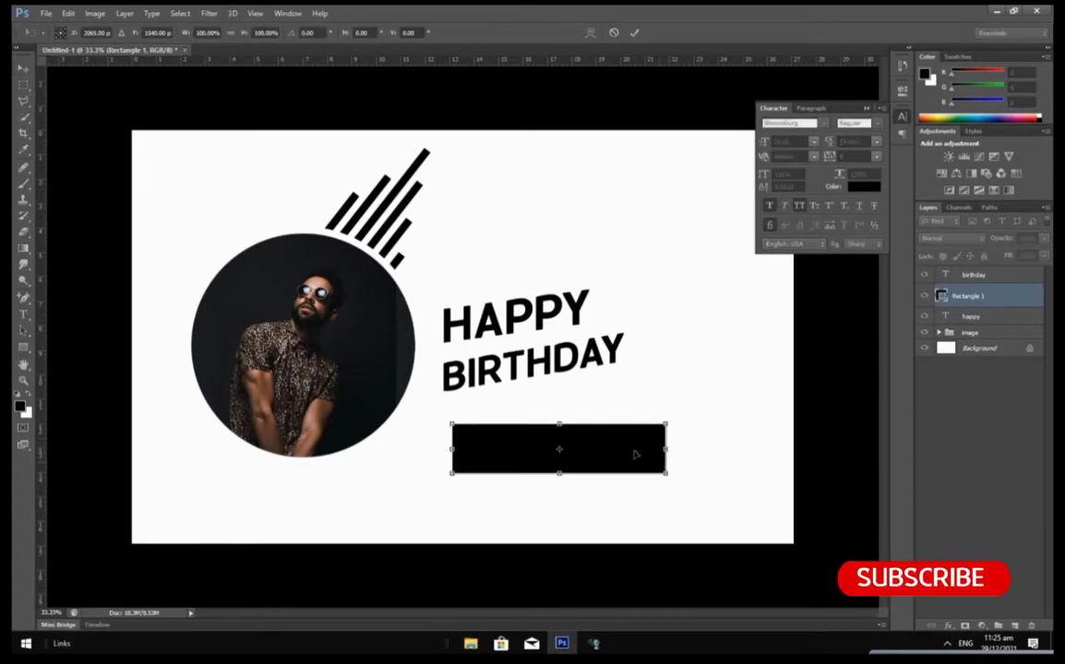
{"action": "right_click", "coordinate": [637, 452]}
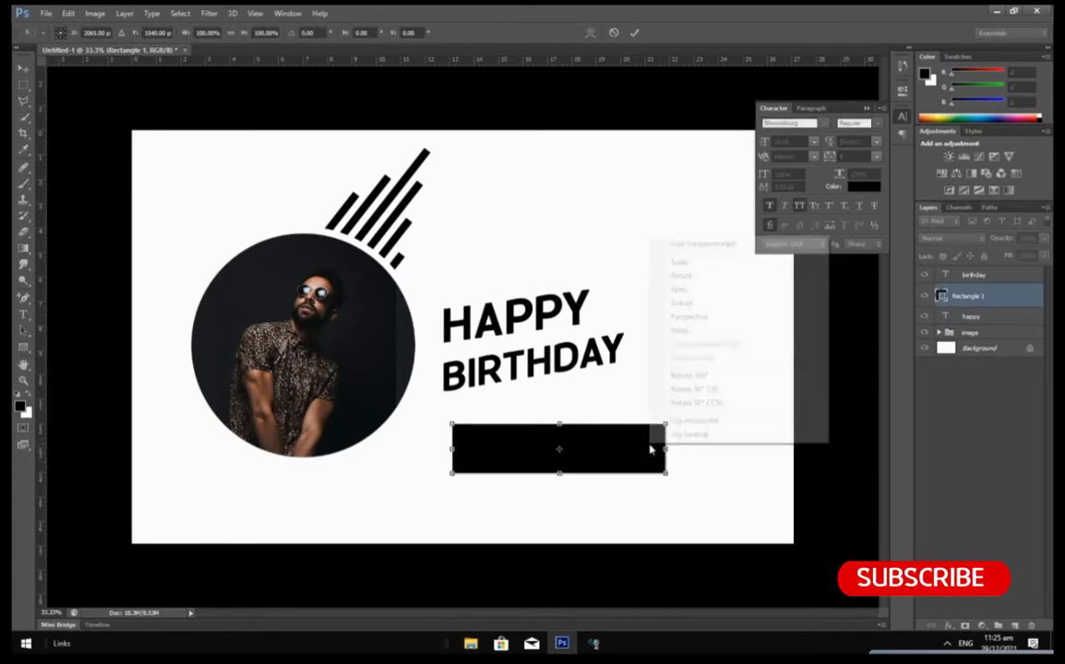
{"action": "left_click", "coordinate": [698, 290]}
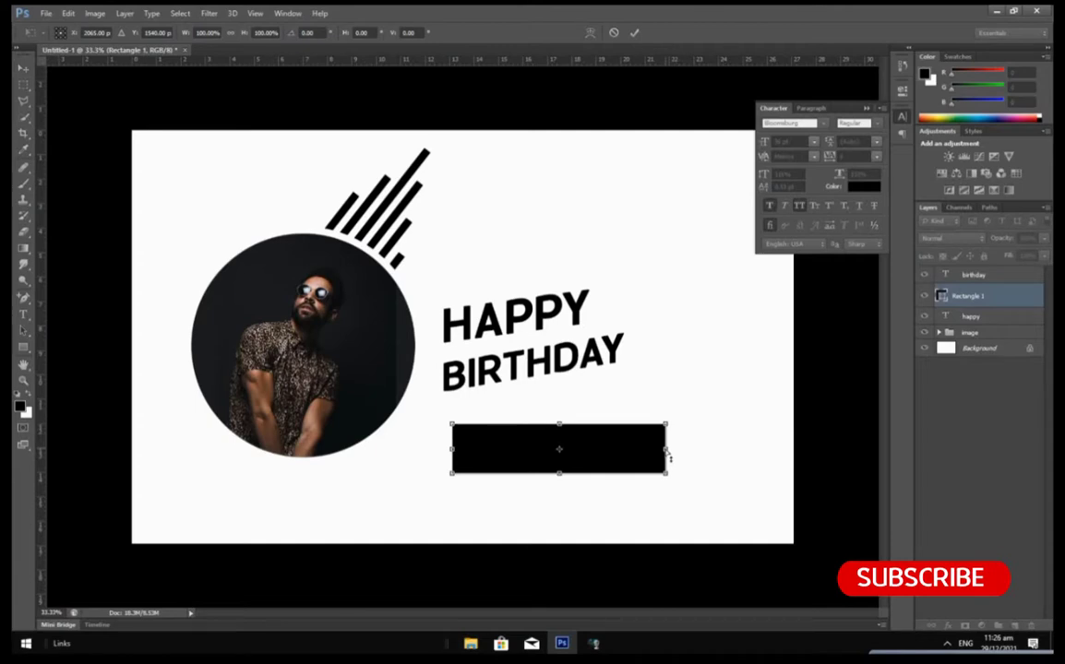
{"action": "left_click_drag", "start_coordinate": [670, 456], "coordinate": [675, 420]}
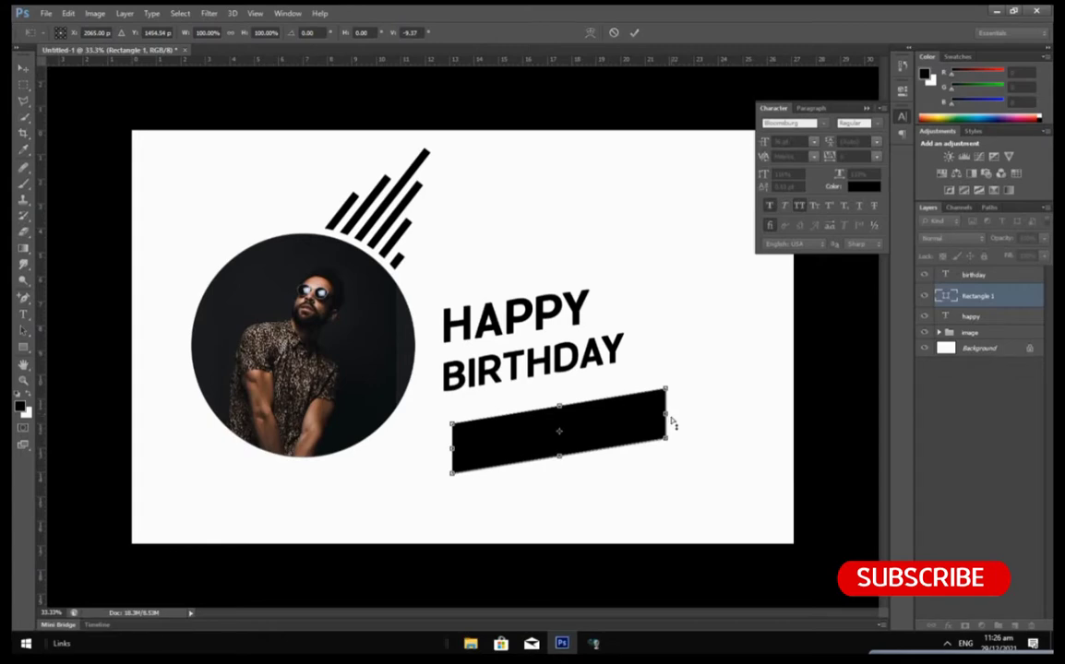
{"action": "key", "text": "Return"}
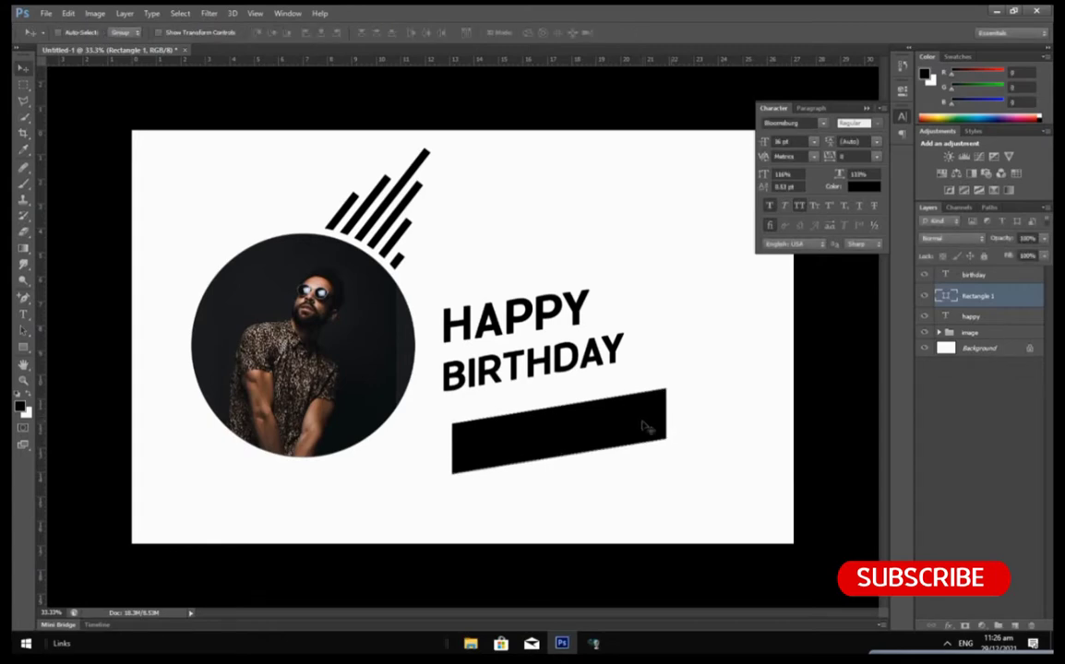
- Change the BIRTHDAY text colour to white and move the black banner behind it
{"action": "left_click", "coordinate": [974, 276]}
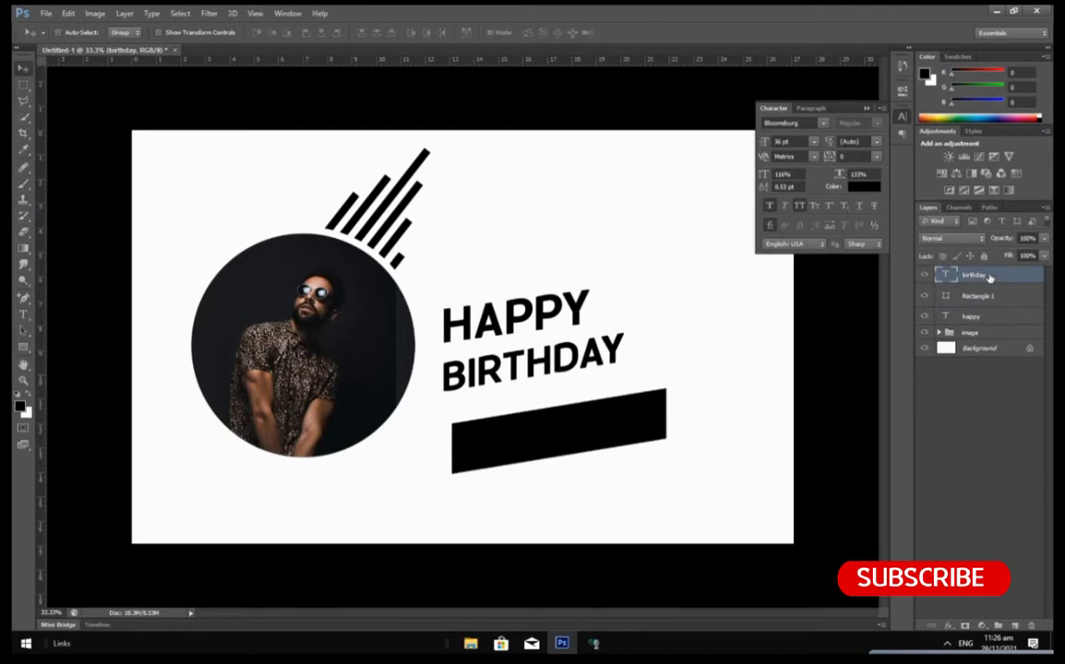
{"action": "left_click", "coordinate": [861, 189]}
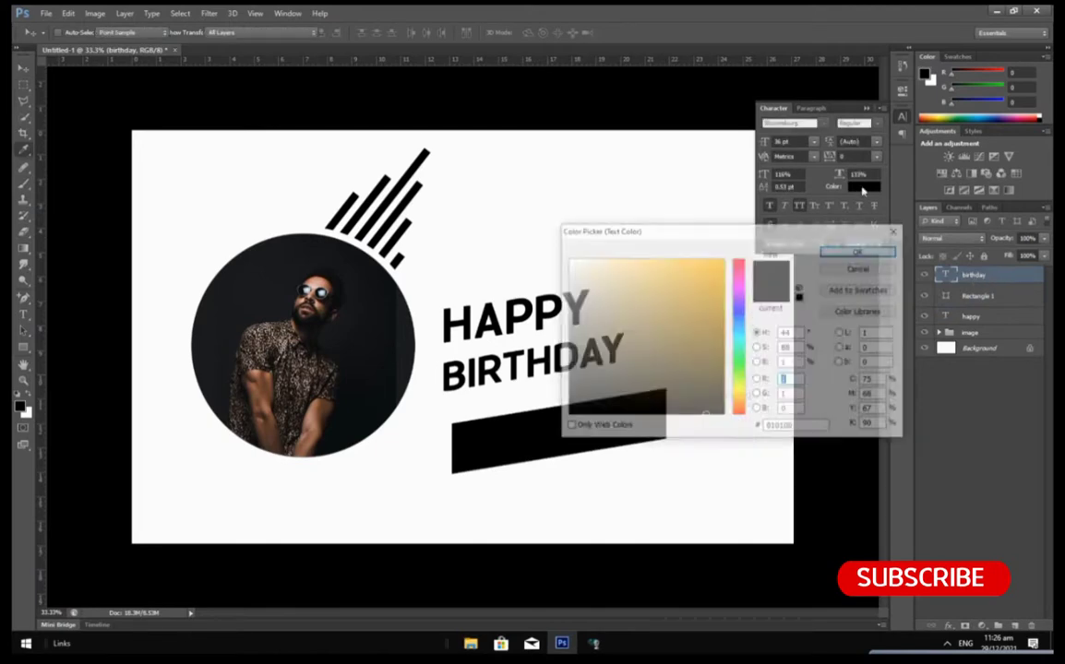
{"action": "left_click_drag", "start_coordinate": [611, 288], "coordinate": [570, 256]}
{"action": "left_click", "coordinate": [861, 249]}
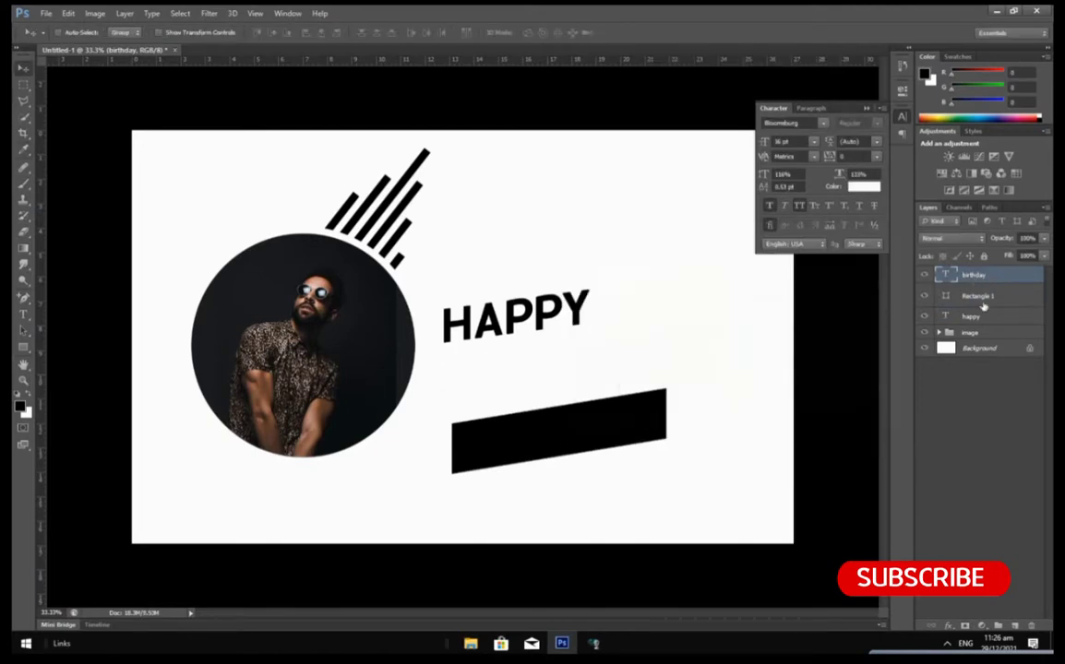
{"action": "left_click_drag", "start_coordinate": [553, 427], "coordinate": [531, 376]}
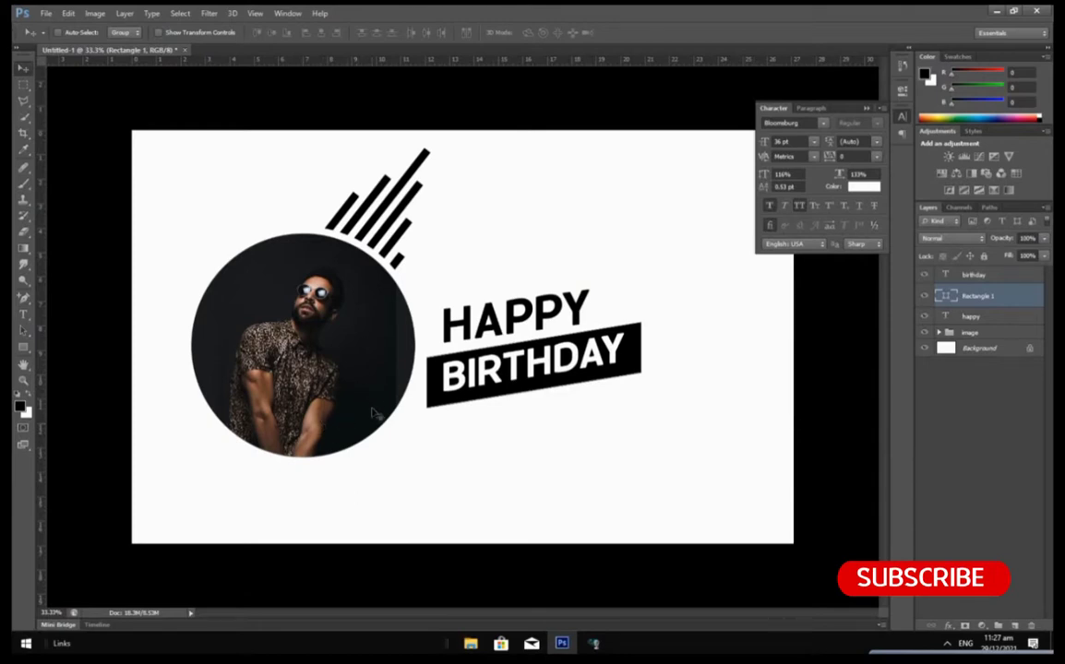
- Add a 14 pt text line below the banner with the celebrant's title and name
{"action": "left_click", "coordinate": [974, 275]}
{"action": "key", "text": "t"}
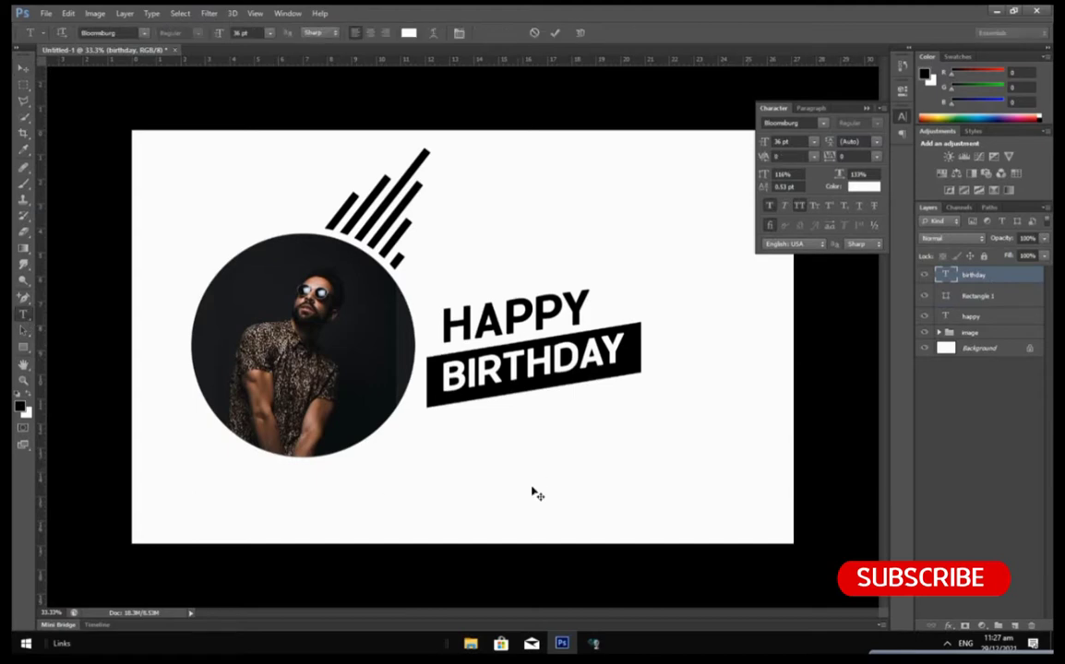
{"action": "left_click", "coordinate": [530, 471]}
{"action": "left_click", "coordinate": [814, 141]}
{"action": "left_click", "coordinate": [802, 255]}
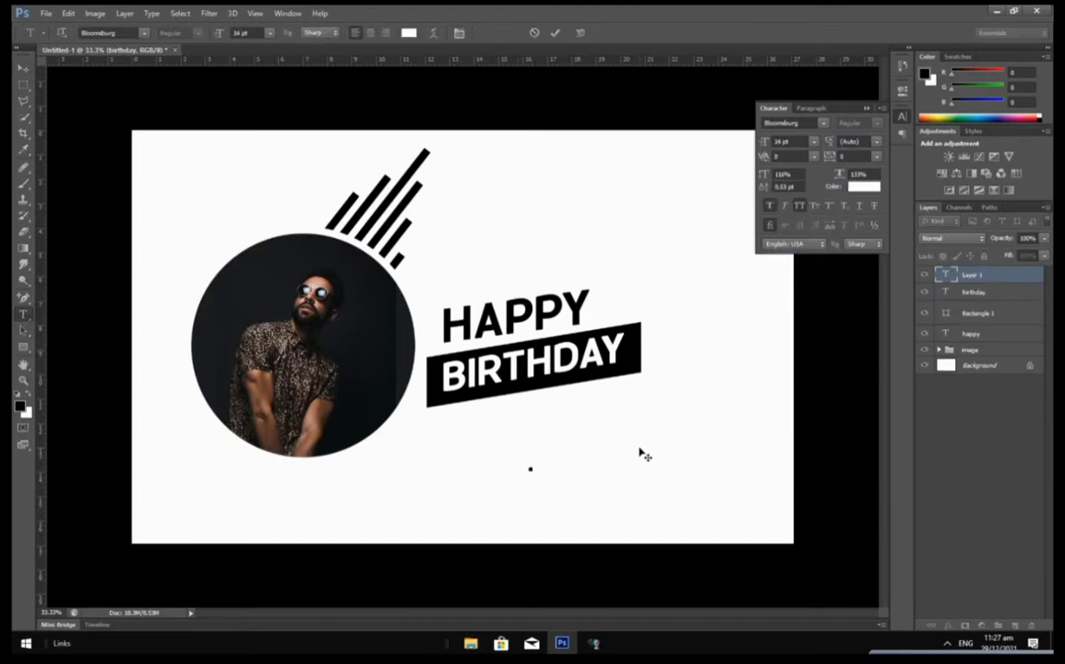
{"action": "type", "text": "ish you a very happy"}
- Recolour the name line black (000000) and move it under the banner, aligned with the start of BIRTHDAY
{"action": "left_click", "coordinate": [23, 67]}
{"action": "left_click", "coordinate": [864, 186]}
{"action": "left_click", "coordinate": [565, 411]}
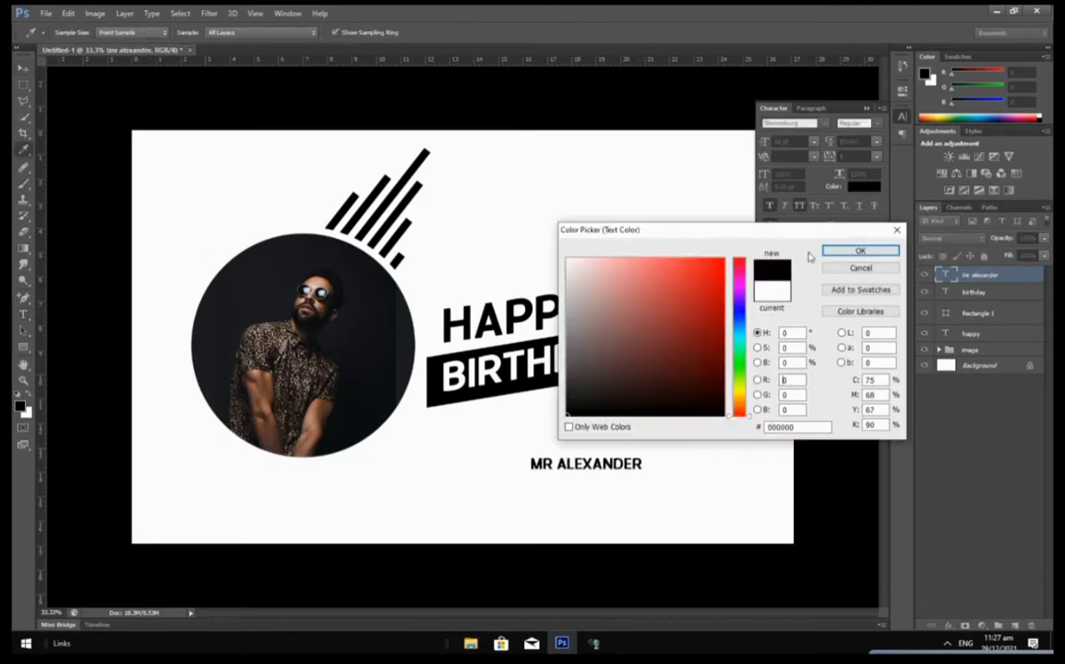
{"action": "left_click", "coordinate": [841, 250]}
{"action": "left_click_drag", "start_coordinate": [617, 466], "coordinate": [531, 446]}
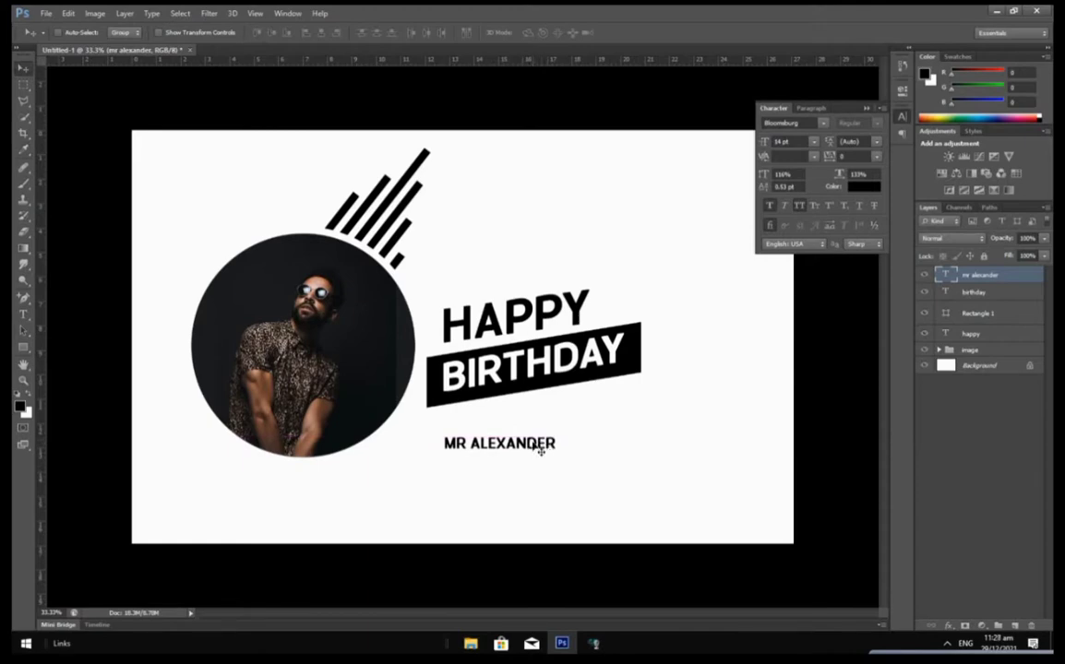
- Scale the name line to about 122% with an upward skew matching the banner, and set its tracking to 200
{"action": "key", "text": "ctrl+t"}
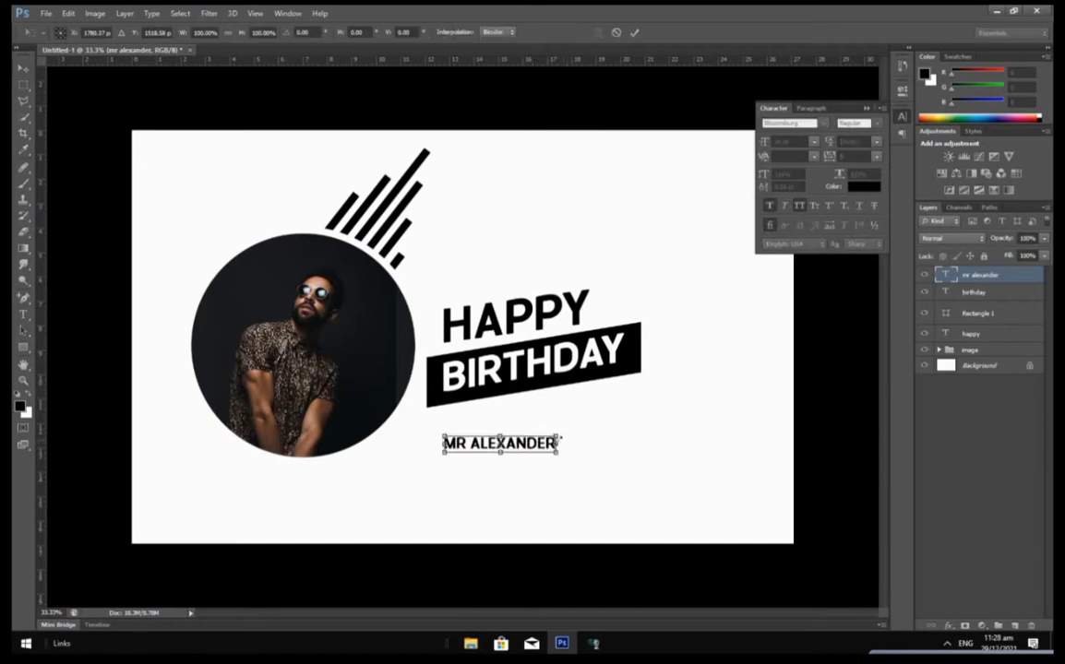
{"action": "left_click_drag", "start_coordinate": [558, 436], "coordinate": [578, 430]}
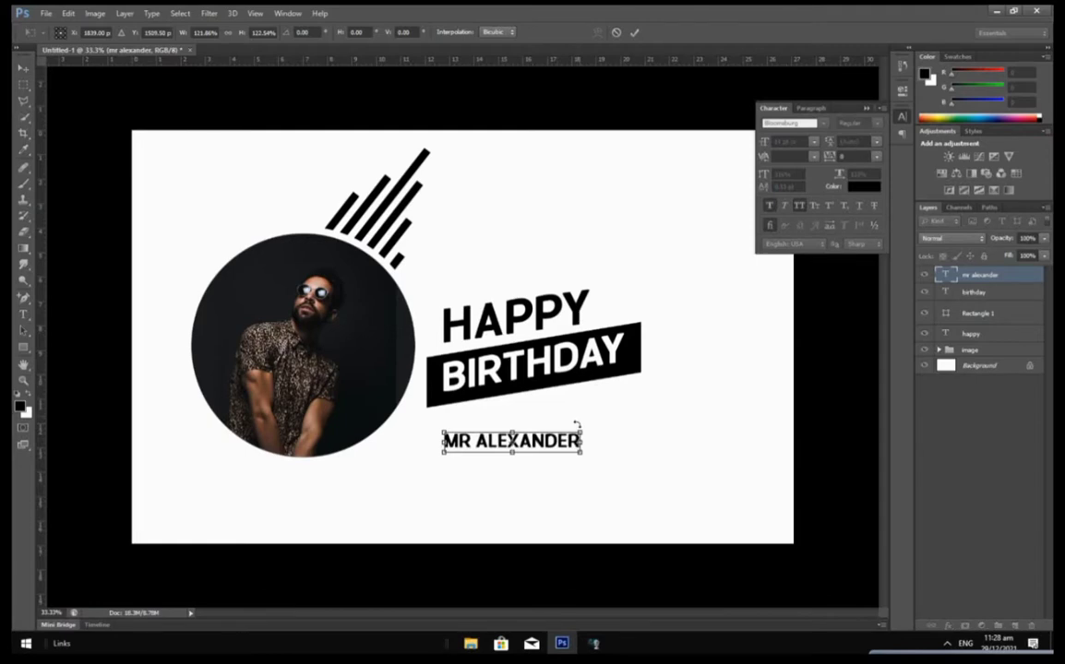
{"action": "right_click", "coordinate": [565, 445]}
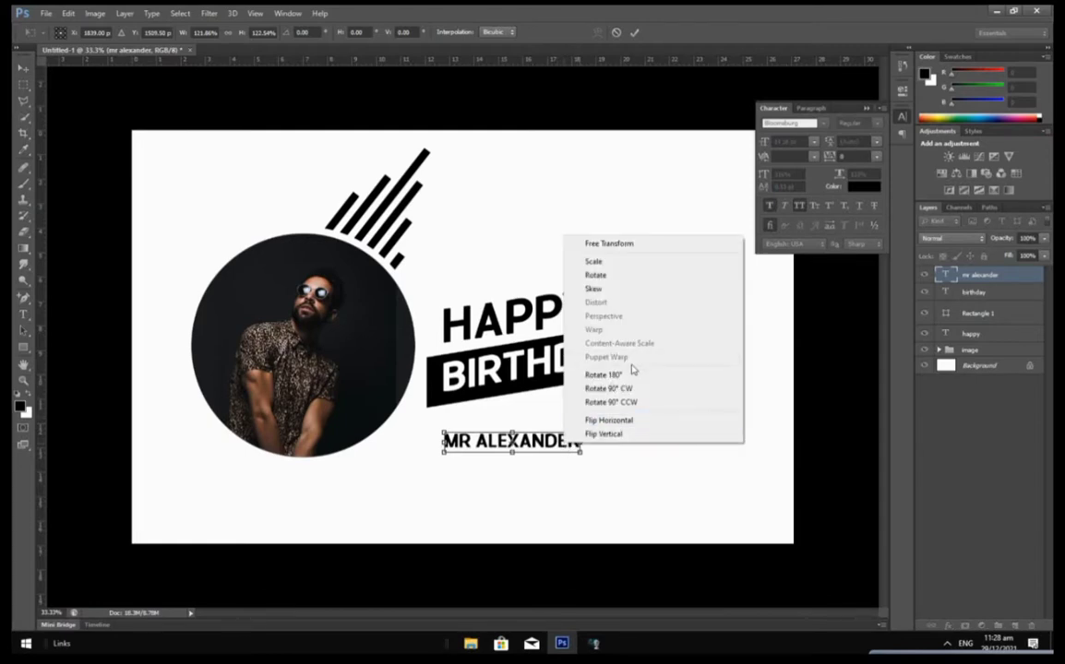
{"action": "left_click", "coordinate": [615, 291]}
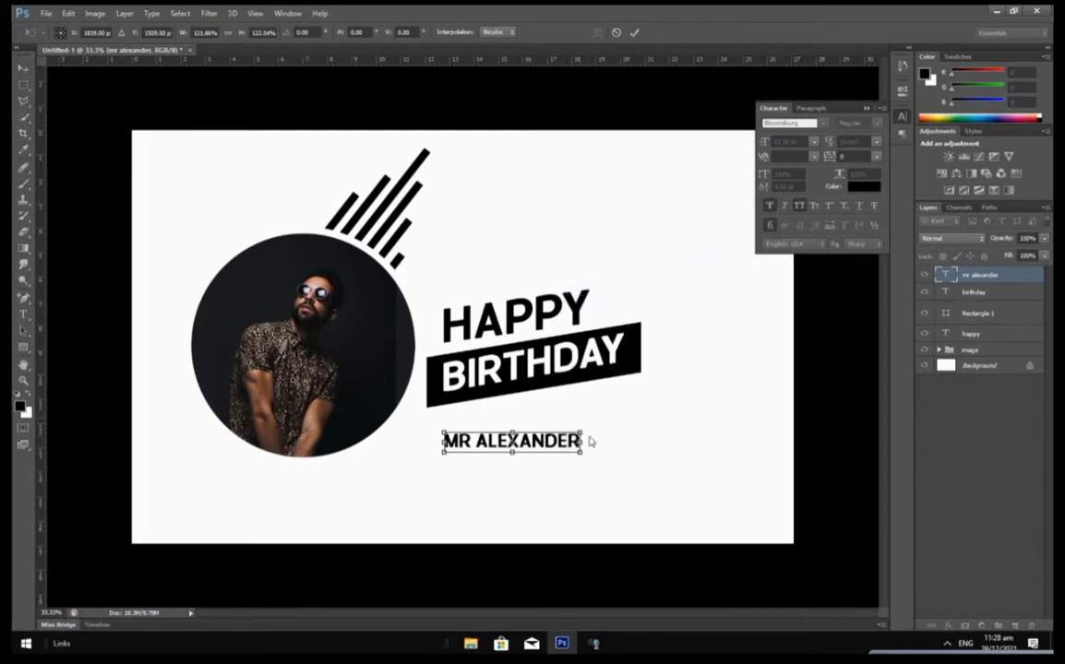
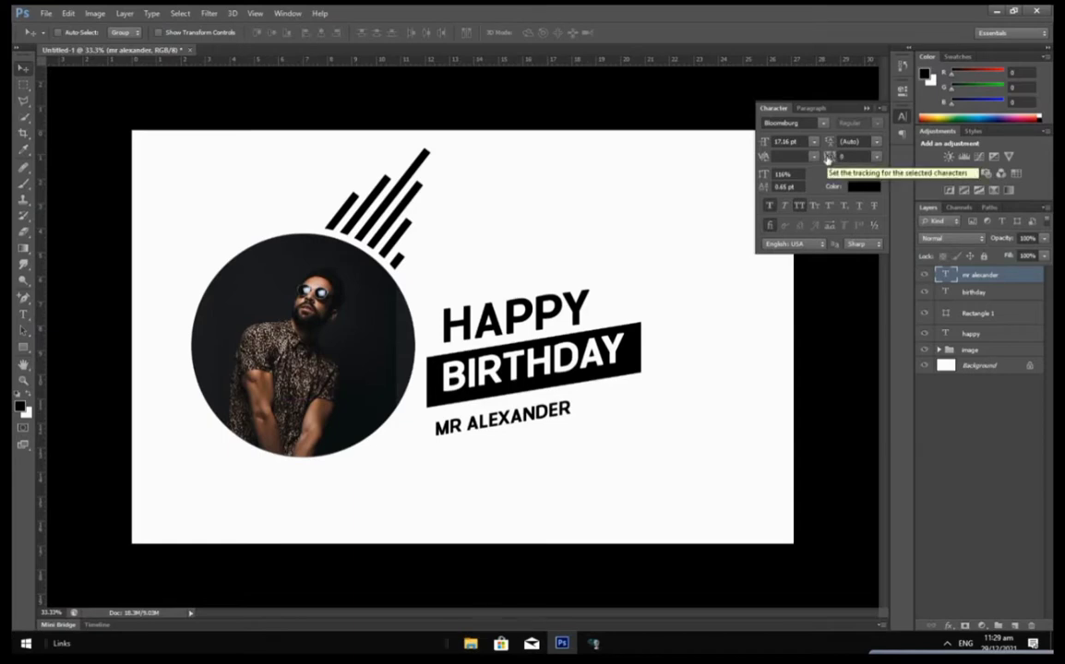
{"action": "left_click", "coordinate": [877, 157]}
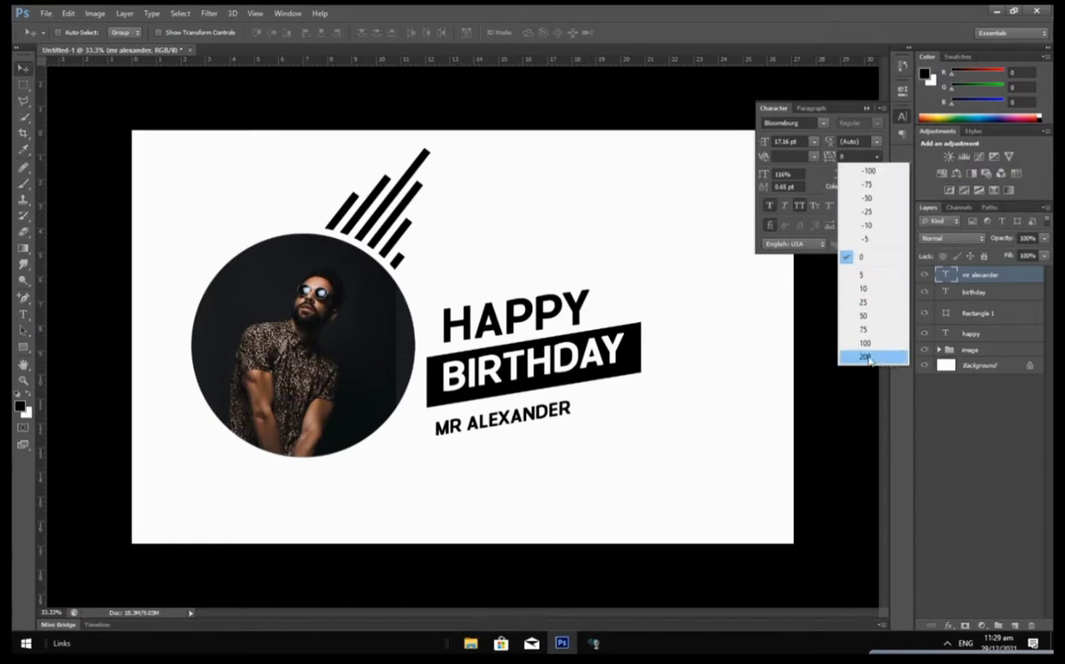
{"action": "left_click", "coordinate": [868, 357]}
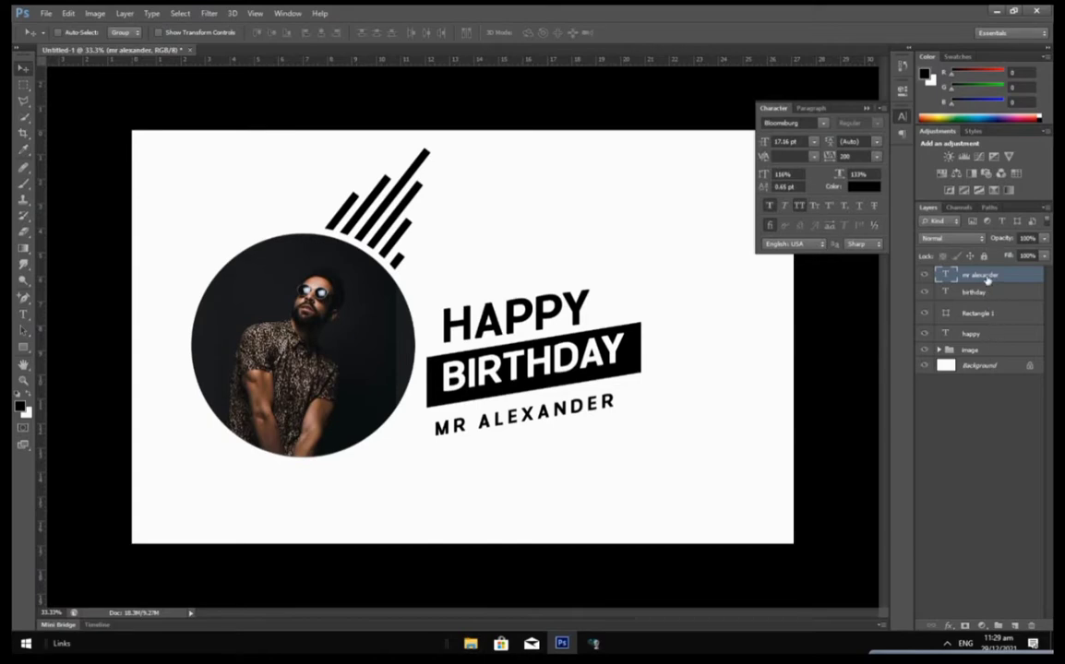
- Group the name, birthday, rectangle and happy layers and name the group "text"
{"action": "left_click", "coordinate": [991, 336], "text": "shift"}
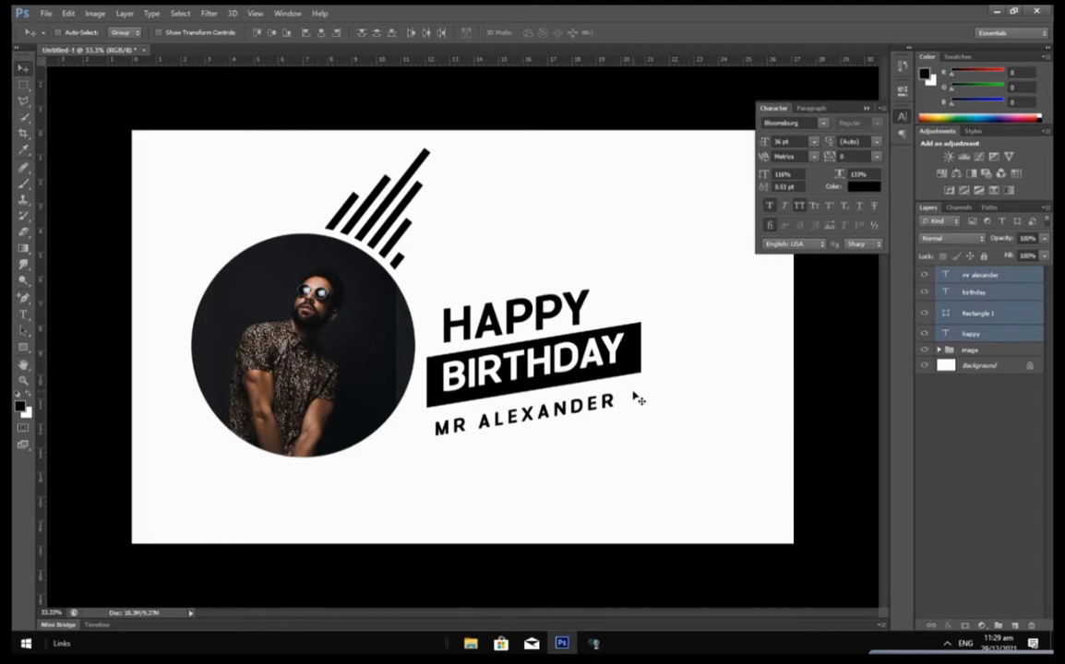
{"action": "key", "text": "ctrl+g"}
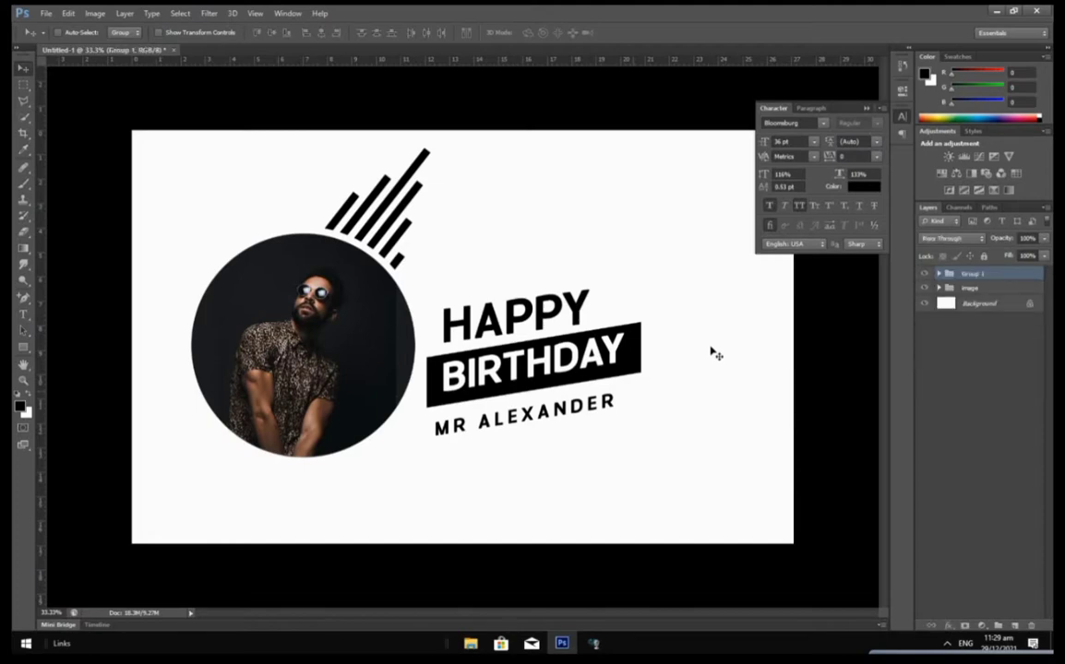
{"action": "double_click", "coordinate": [975, 275]}
{"action": "type", "text": "M"}
{"action": "type", "text": "ext"}
{"action": "key", "text": "Return"}
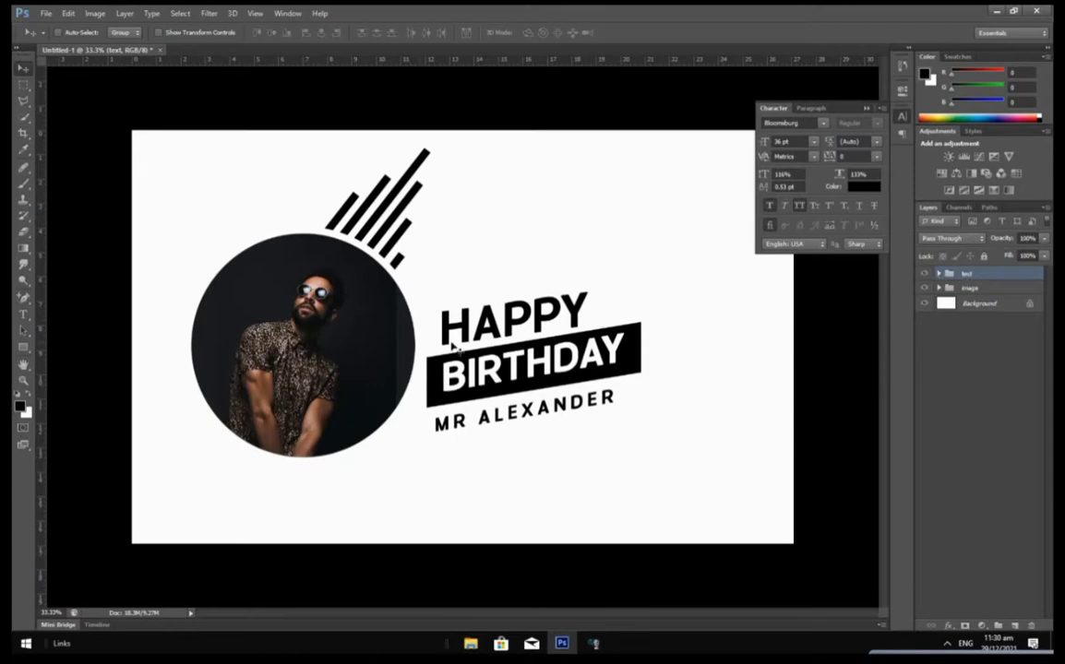
- Rotate the text group clockwise until it sits level against a temporary horizontal guide, and remove the guide
{"action": "key", "text": "ctrl+t"}
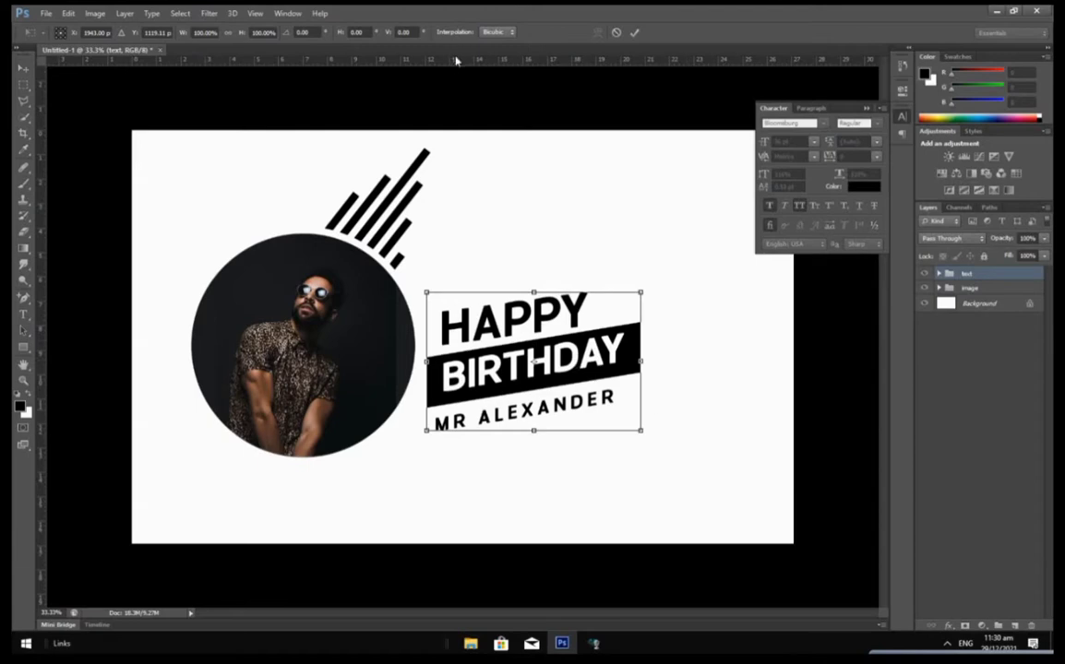
{"action": "left_click_drag", "start_coordinate": [456, 60], "coordinate": [507, 430]}
{"action": "left_click_drag", "start_coordinate": [681, 309], "coordinate": [680, 318]}
{"action": "left_click_drag", "start_coordinate": [568, 354], "coordinate": [572, 365]}
{"action": "mouse_move", "coordinate": [662, 334]}
{"action": "left_mouse_down"}
{"action": "mouse_move", "coordinate": [664, 345]}
{"action": "mouse_move", "coordinate": [673, 337]}
{"action": "left_mouse_up"}
{"action": "left_click", "coordinate": [635, 33]}
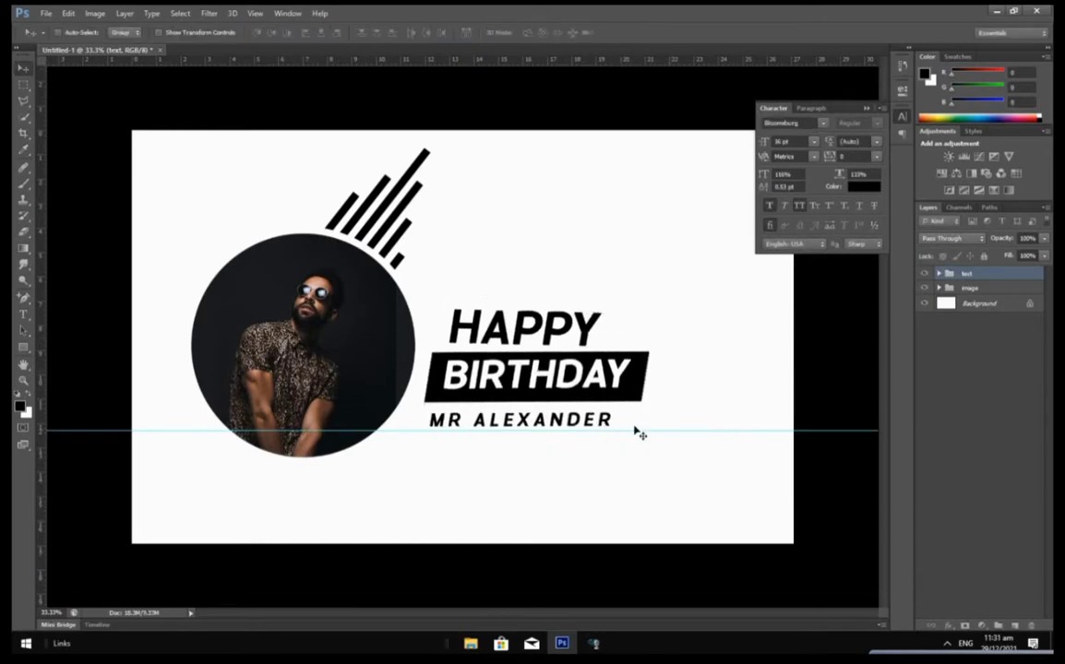
{"action": "left_click_drag", "start_coordinate": [658, 429], "coordinate": [637, 60]}
- Enlarge the text group slightly in proportion, and shift the text and image groups together a little up and right
{"action": "key", "text": "ctrl+minus"}
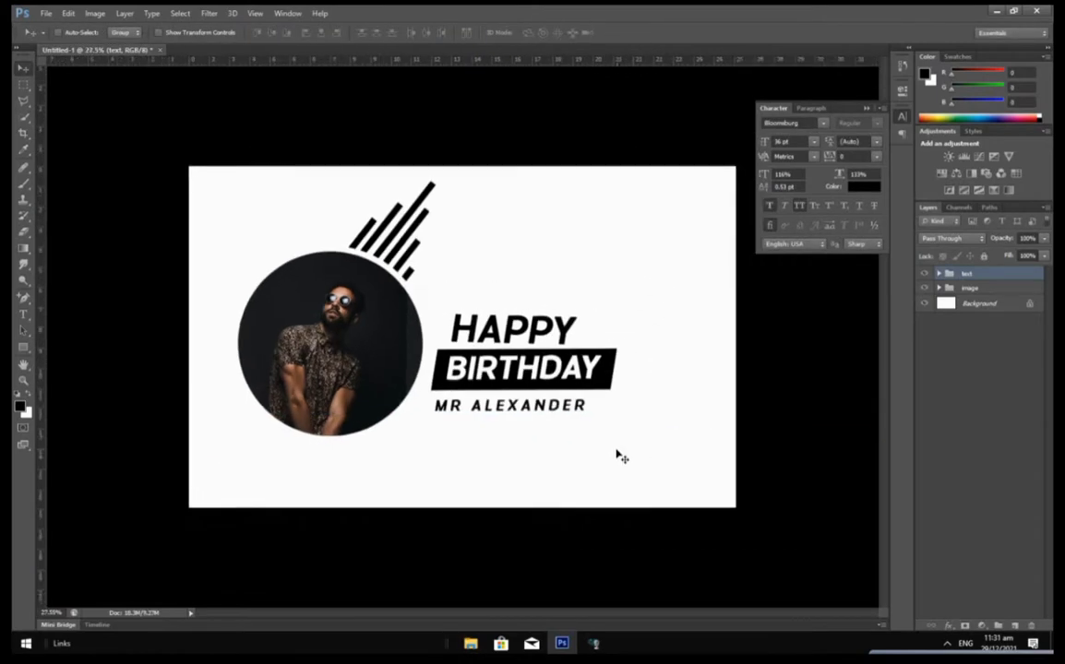
{"action": "key", "text": "ctrl+plus"}
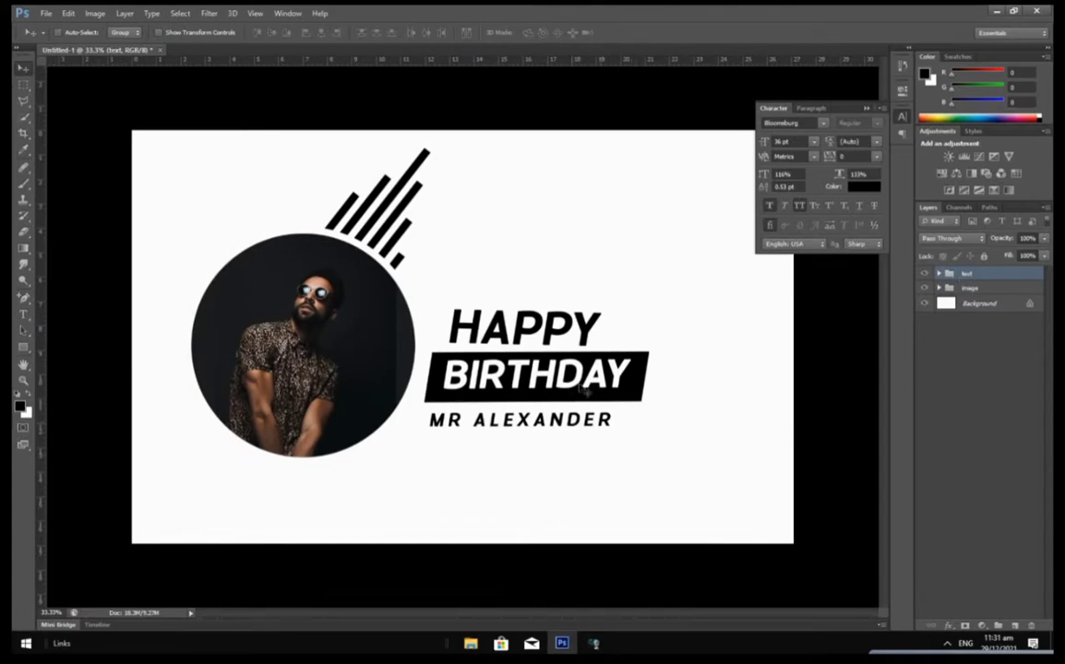
{"action": "key", "text": "ctrl+t"}
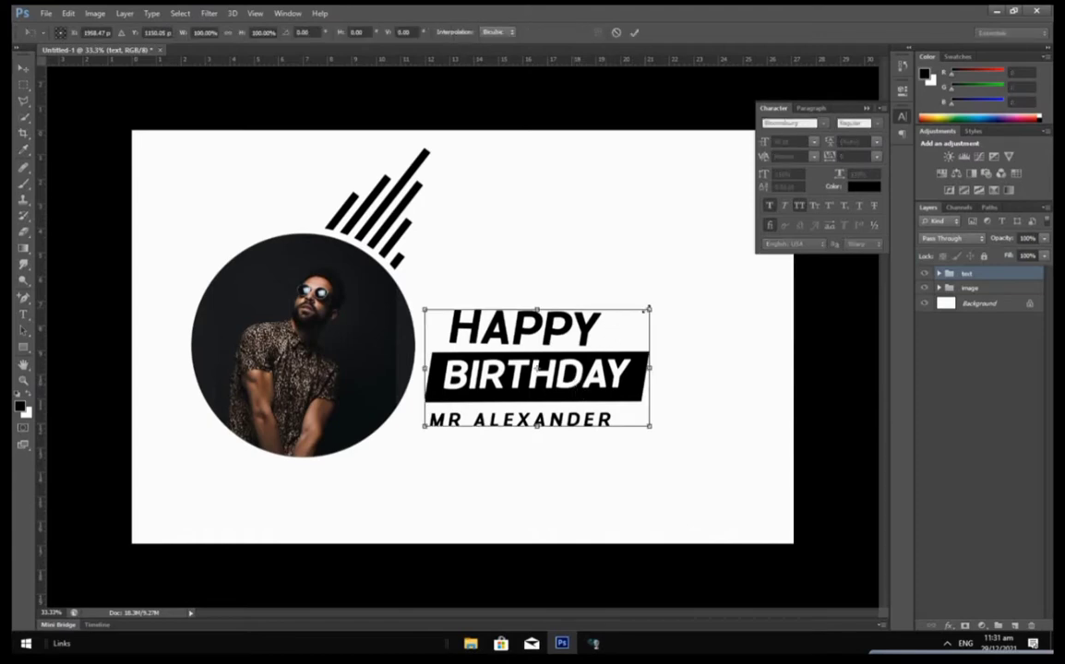
{"action": "left_click_drag", "start_coordinate": [651, 307], "coordinate": [678, 289]}
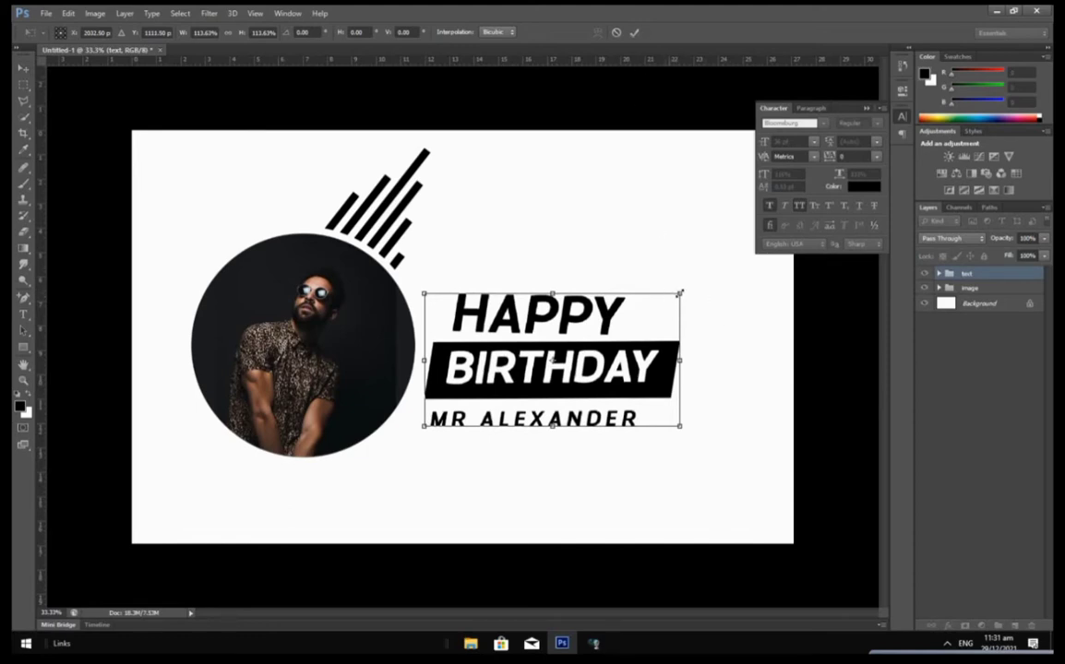
{"action": "left_click_drag", "start_coordinate": [680, 292], "coordinate": [669, 300]}
{"action": "left_click", "coordinate": [634, 32]}
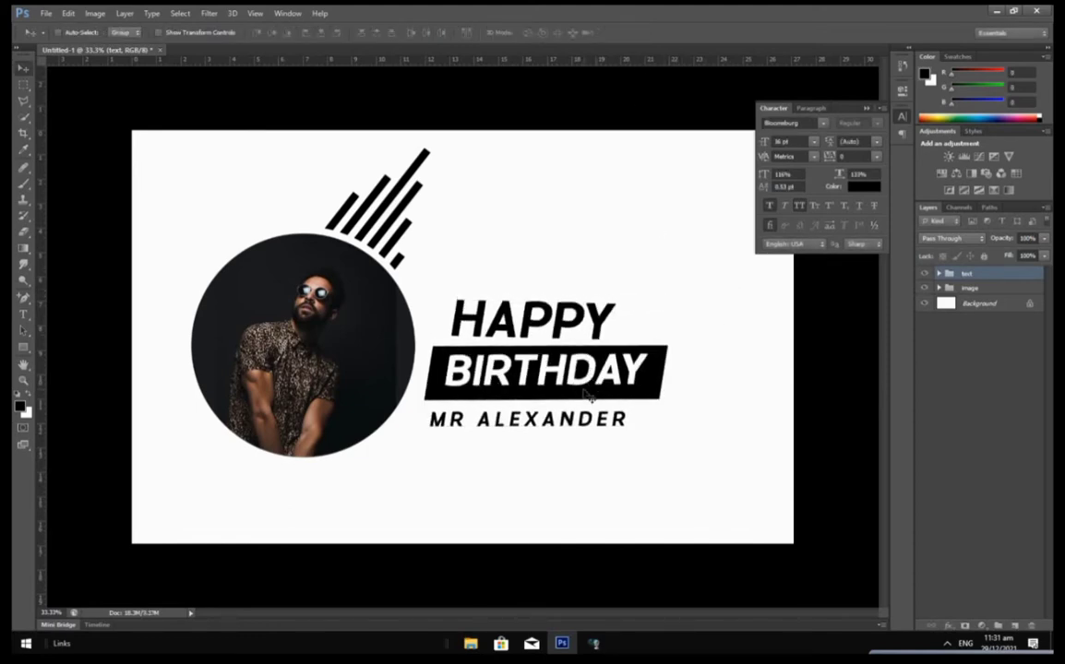
{"action": "left_click", "coordinate": [969, 288], "text": "shift"}
{"action": "left_click_drag", "start_coordinate": [547, 396], "coordinate": [559, 383]}
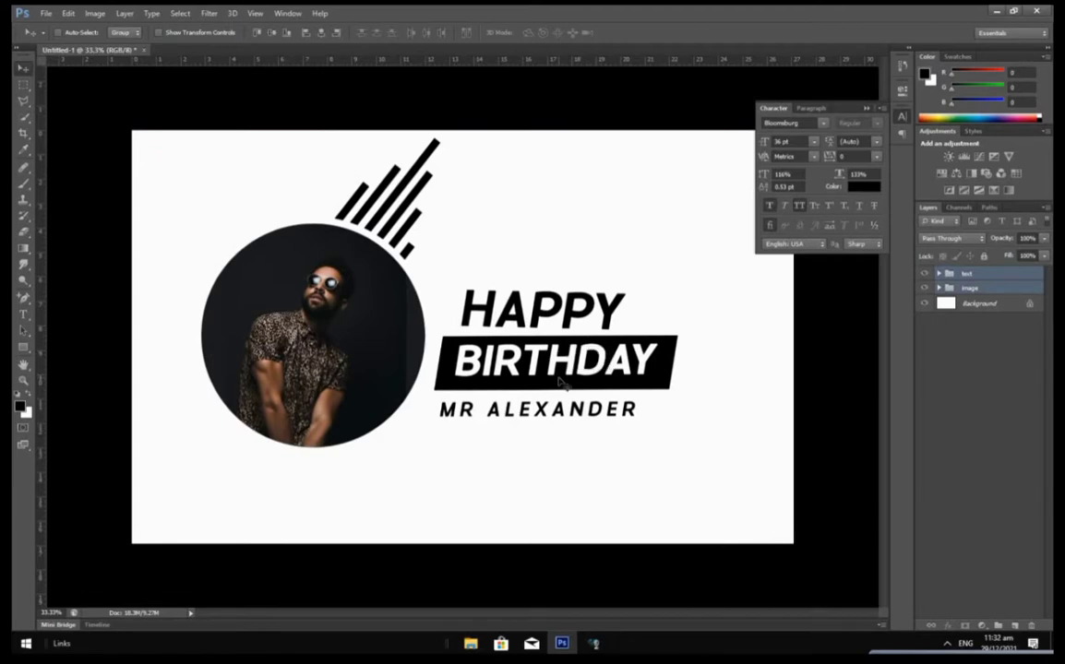
- Convert the Background into a regular layer and add a Gradient fill layer above it
{"action": "double_click", "coordinate": [1031, 306]}
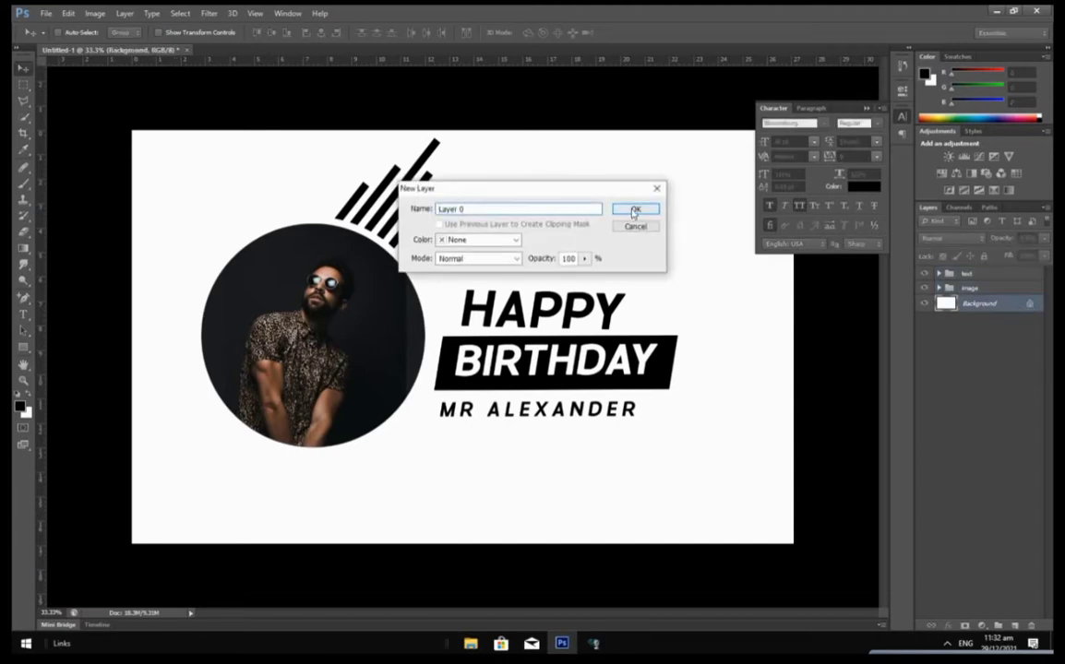
{"action": "left_click", "coordinate": [634, 209]}
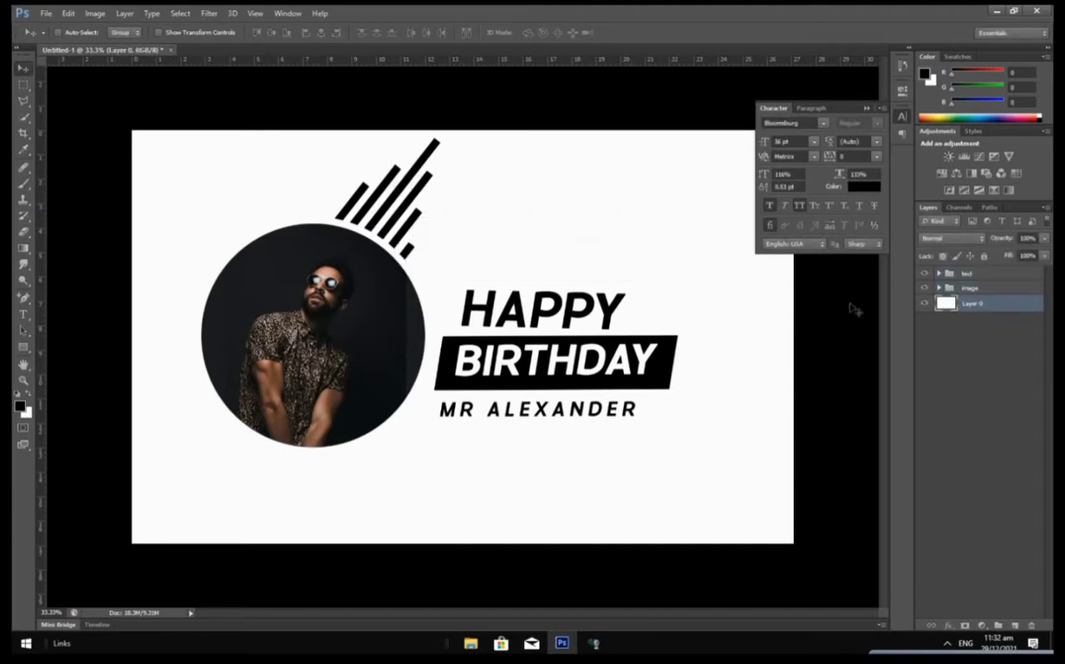
{"action": "left_click", "coordinate": [982, 625]}
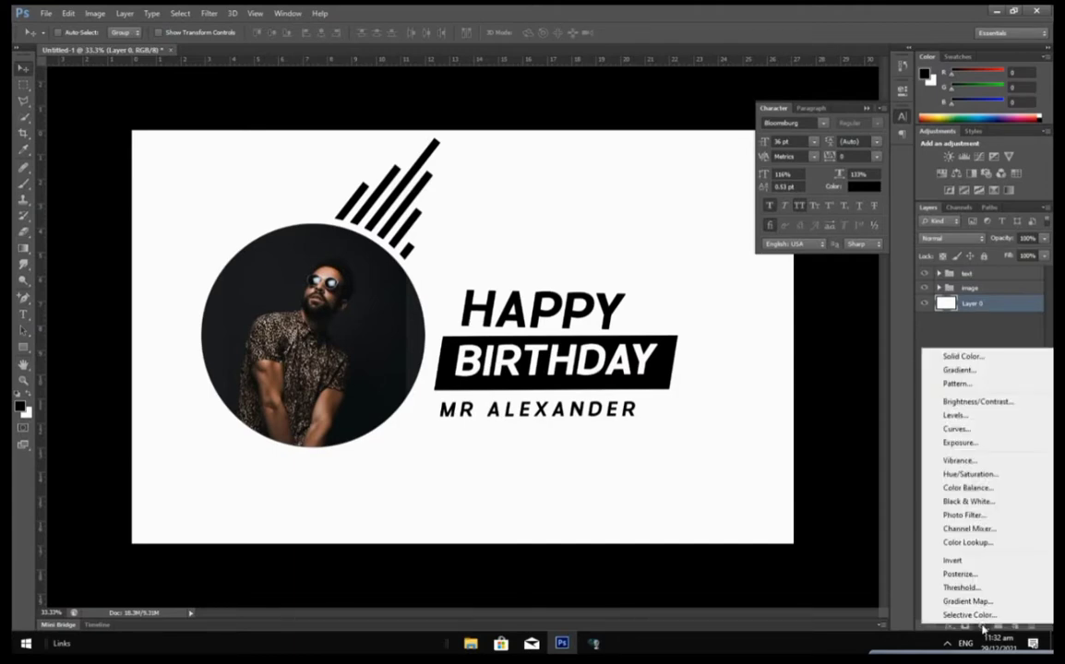
{"action": "left_click", "coordinate": [964, 371]}
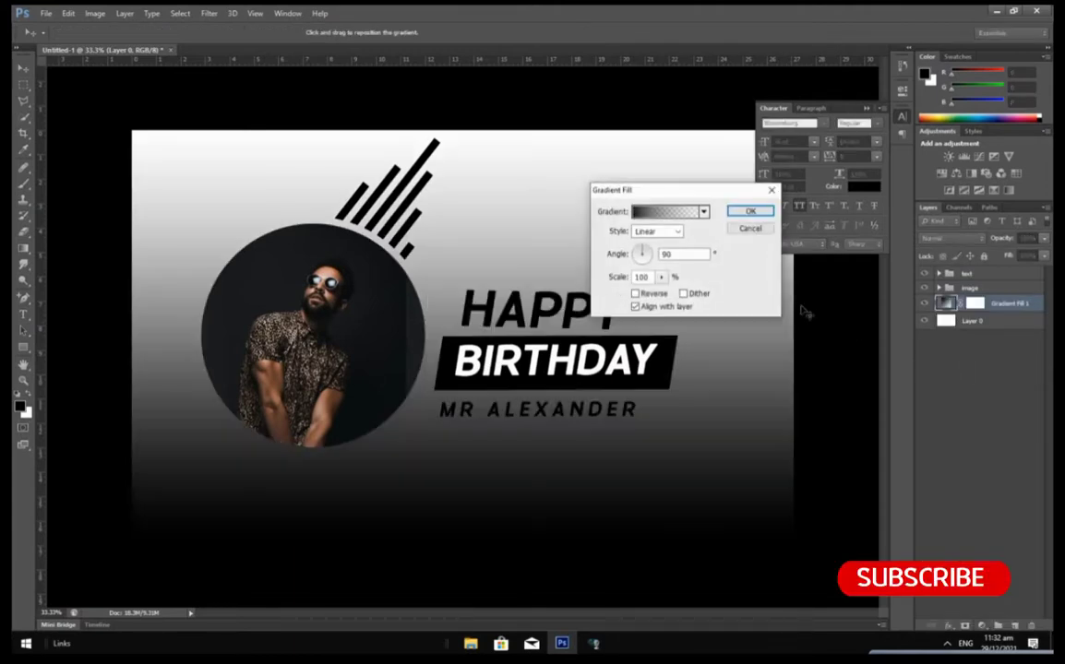
- Set both colour stops of the background gradient to the same orange, keeping the linear fade to transparent at 90°
{"action": "left_click", "coordinate": [660, 211]}
{"action": "double_click", "coordinate": [559, 341]}
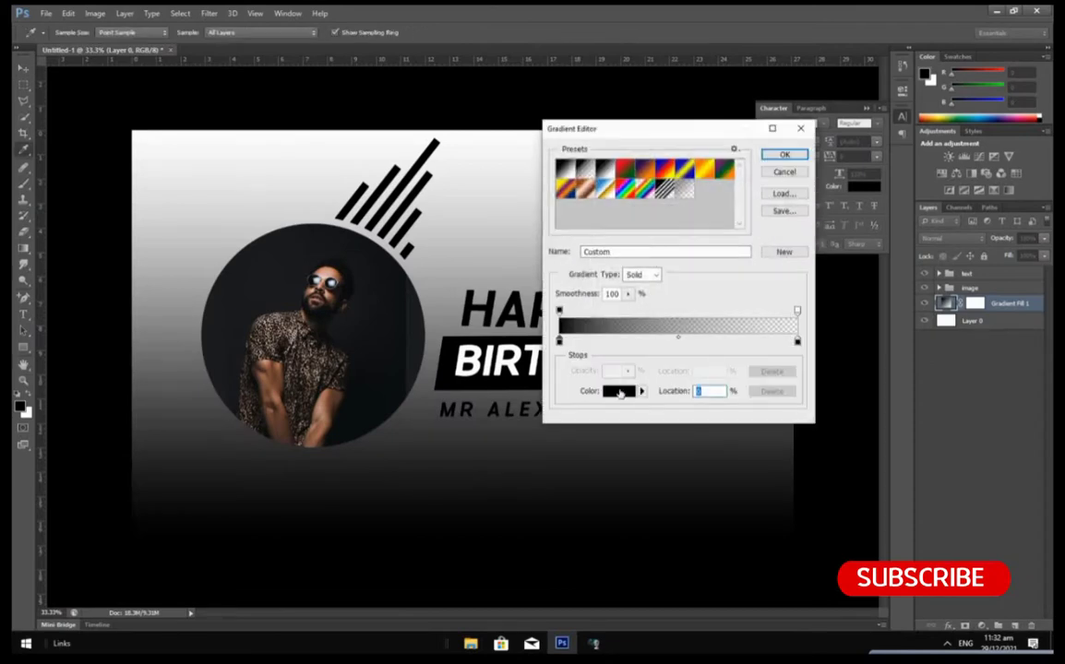
{"action": "left_click", "coordinate": [698, 269]}
{"action": "mouse_move", "coordinate": [698, 268]}
{"action": "left_mouse_down"}
{"action": "mouse_move", "coordinate": [709, 270]}
{"action": "mouse_move", "coordinate": [697, 288]}
{"action": "mouse_move", "coordinate": [695, 263]}
{"action": "left_mouse_up"}
{"action": "left_click", "coordinate": [740, 403]}
{"action": "left_click", "coordinate": [860, 250]}
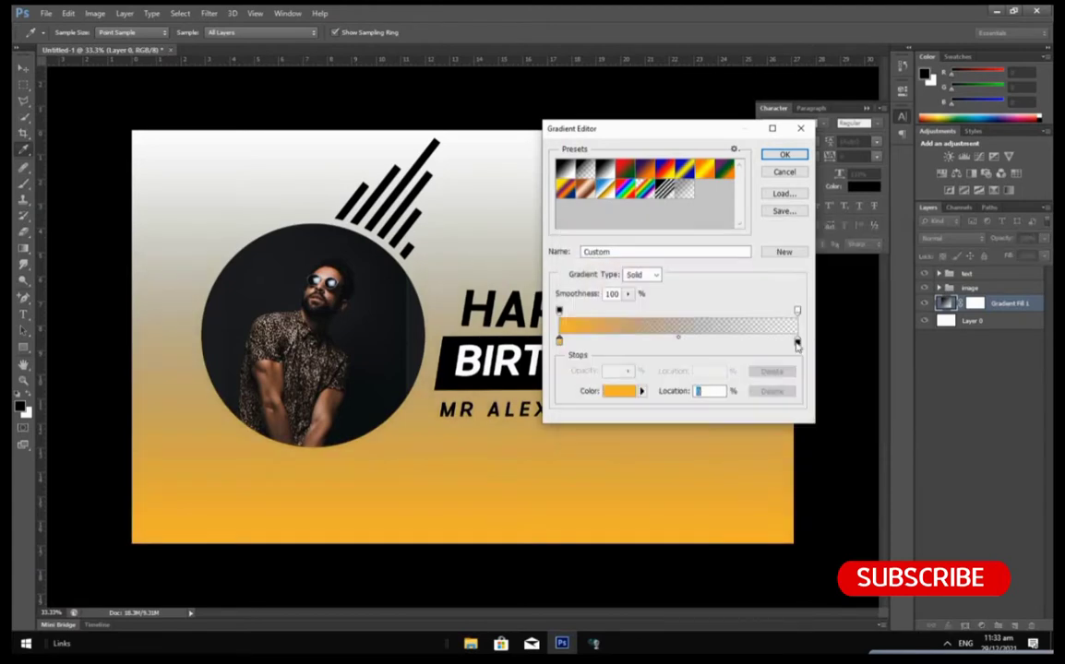
{"action": "left_click", "coordinate": [797, 341]}
{"action": "left_click", "coordinate": [591, 325]}
{"action": "left_click", "coordinate": [785, 154]}
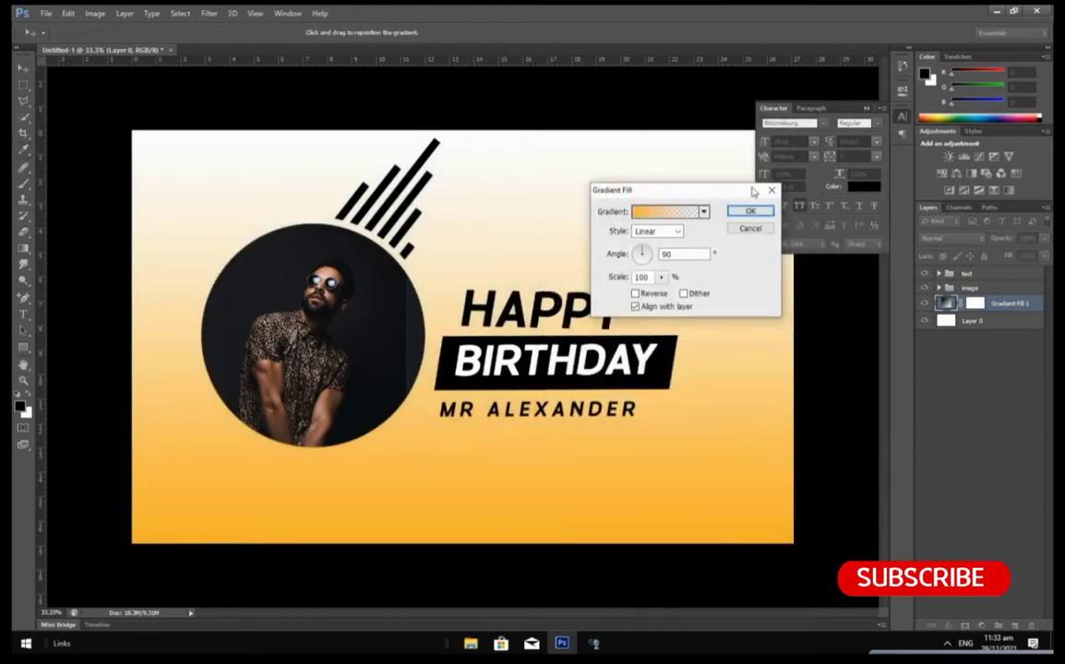
{"action": "left_click", "coordinate": [743, 213]}
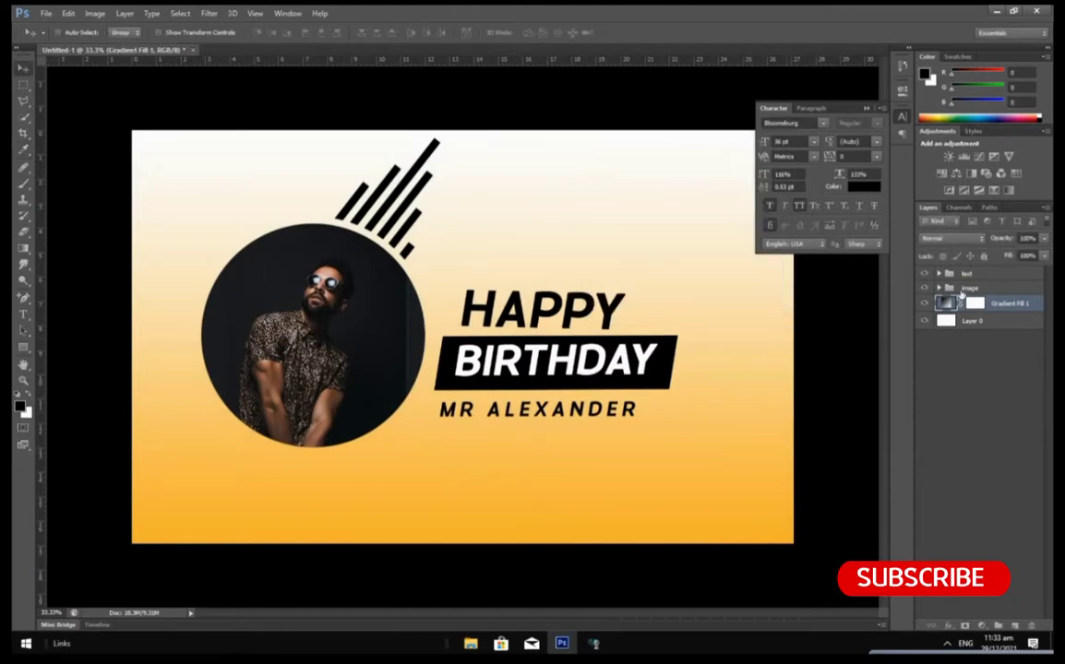
- Add 10 pt text below the name line: "May your heart felt wishes come to past.may you live long to enjoy the fruits of your labour"
{"action": "left_click", "coordinate": [977, 274]}
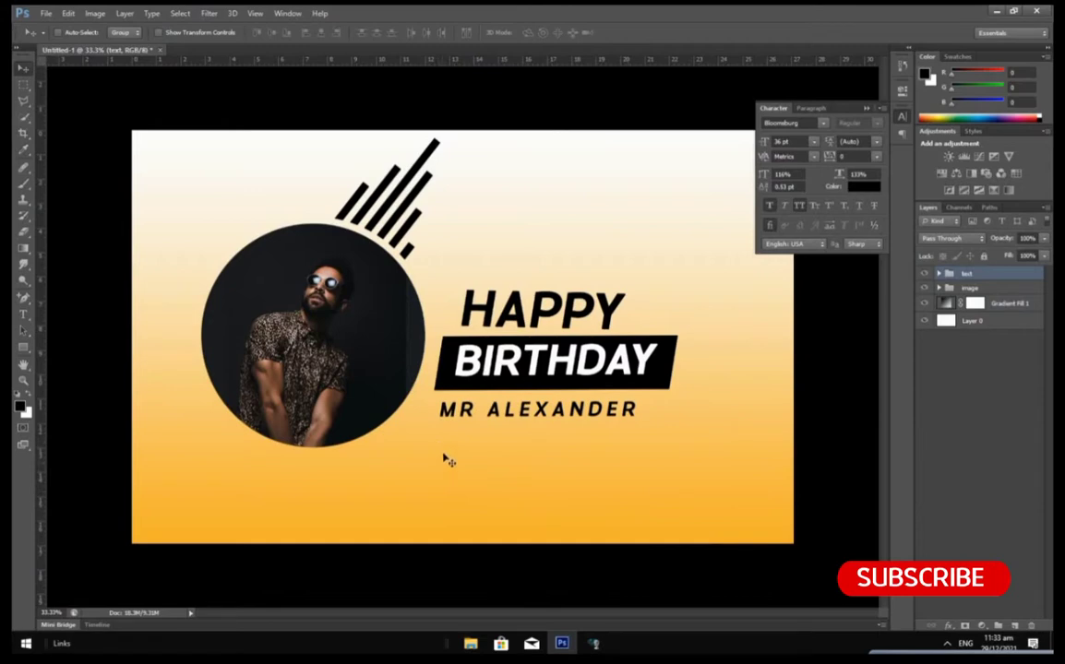
{"action": "left_click", "coordinate": [23, 314]}
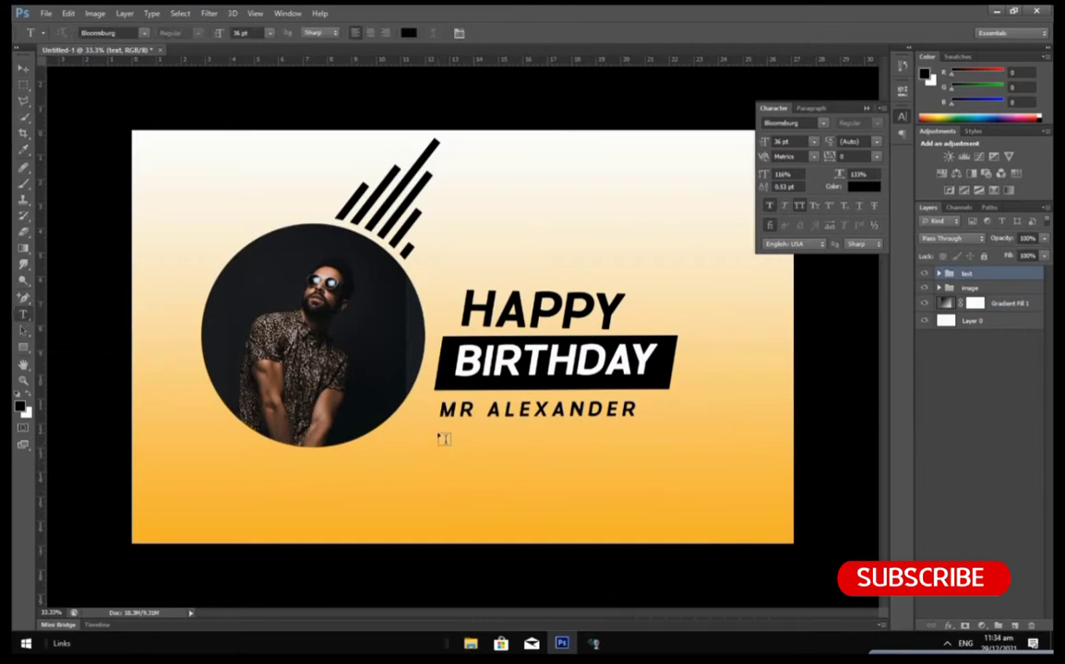
{"action": "left_click_drag", "start_coordinate": [440, 429], "coordinate": [642, 481]}
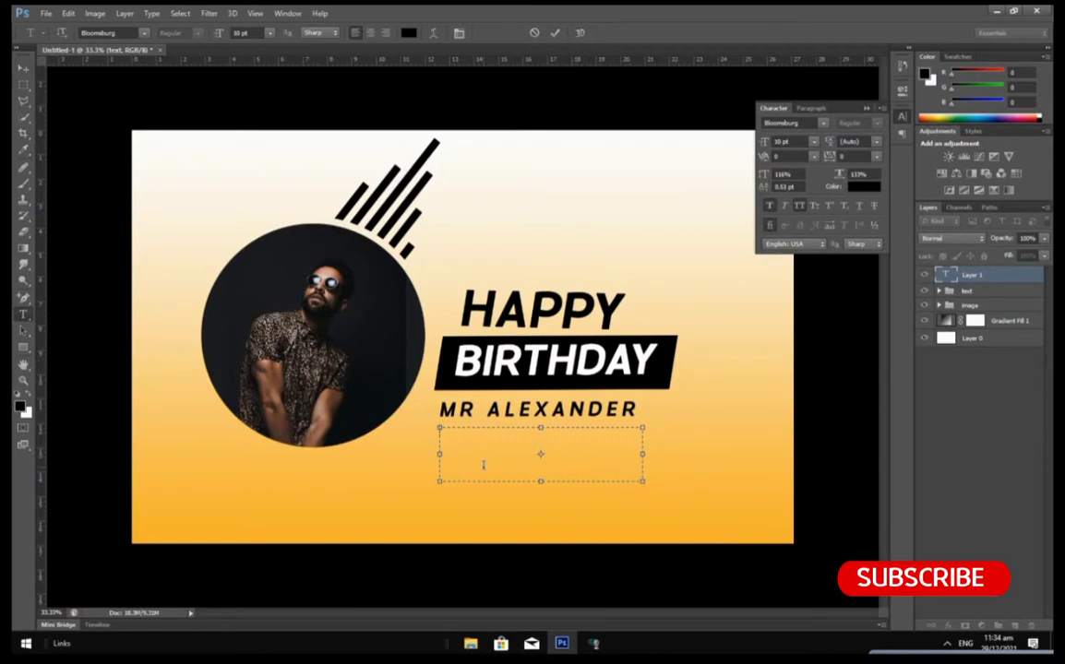
{"action": "type", "text": "M"}
{"action": "key", "text": "BackSpace"}
{"action": "type", "text": "MAY YOUR HEART FELT W"}
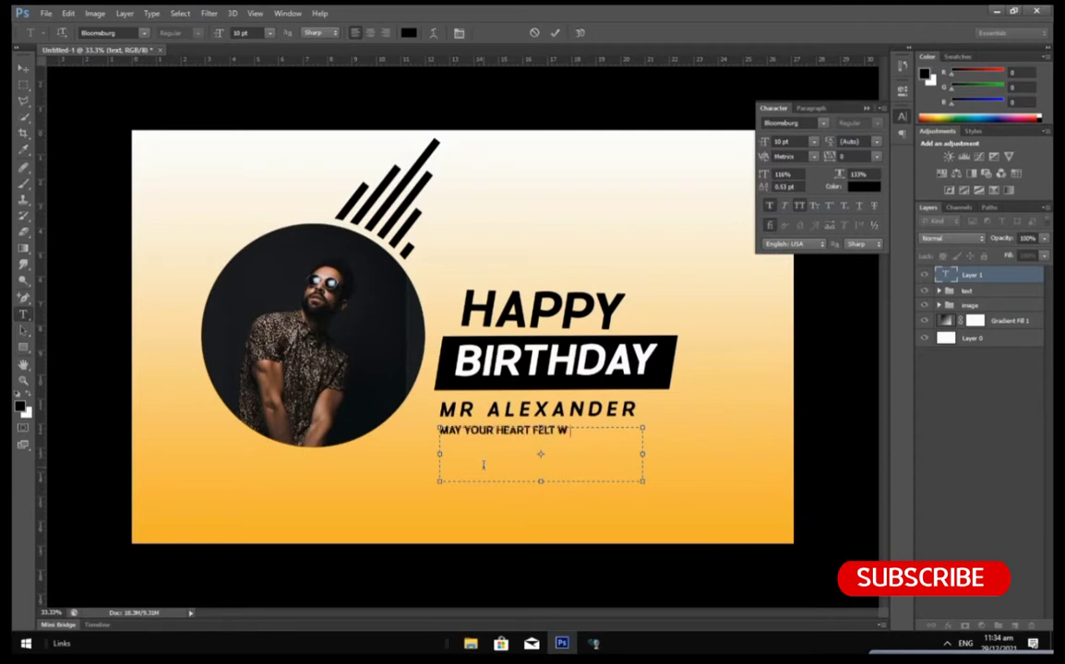
{"action": "type", "text": "ISHES COME TO PAST"}
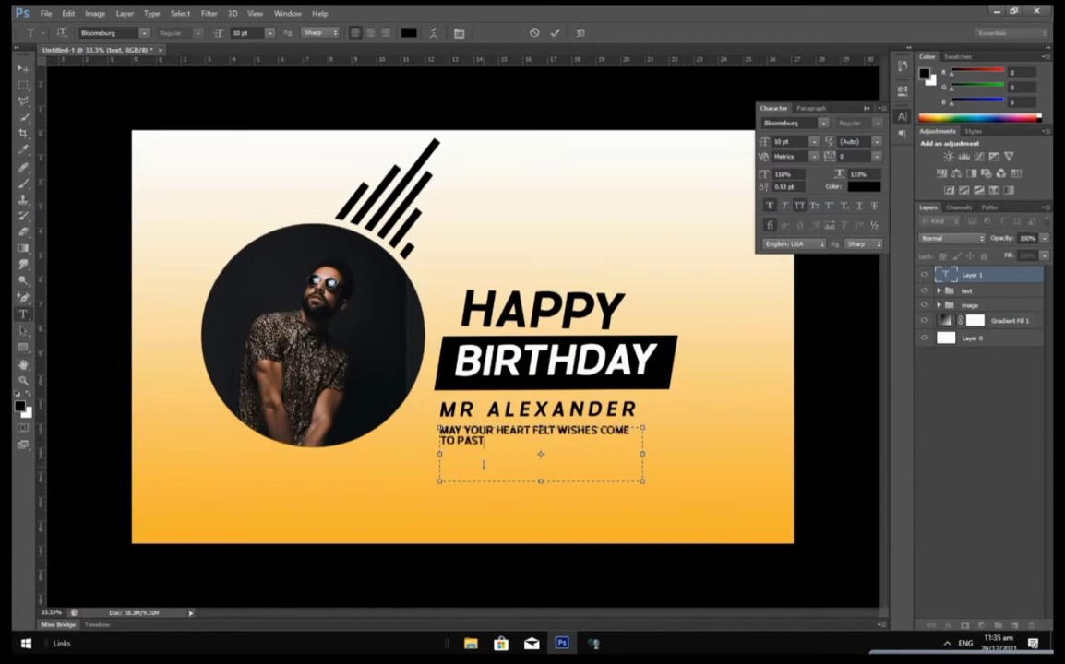
{"action": "type", "text": ".MAY YOU LIVE LON"}
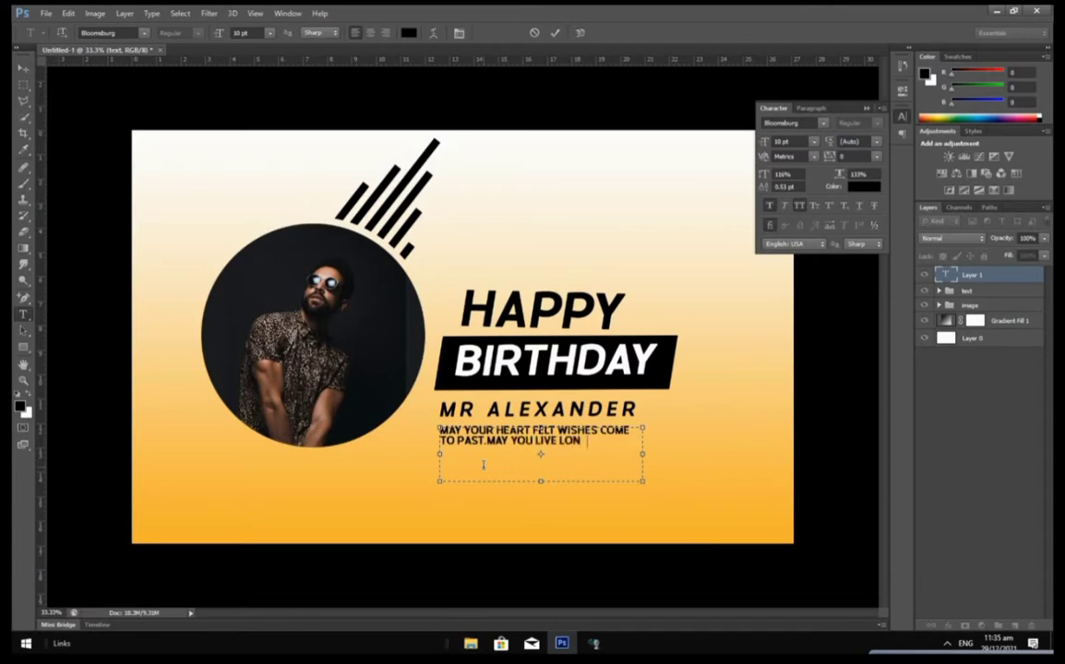
{"action": "type", "text": "G TO ENJOY THE F"}
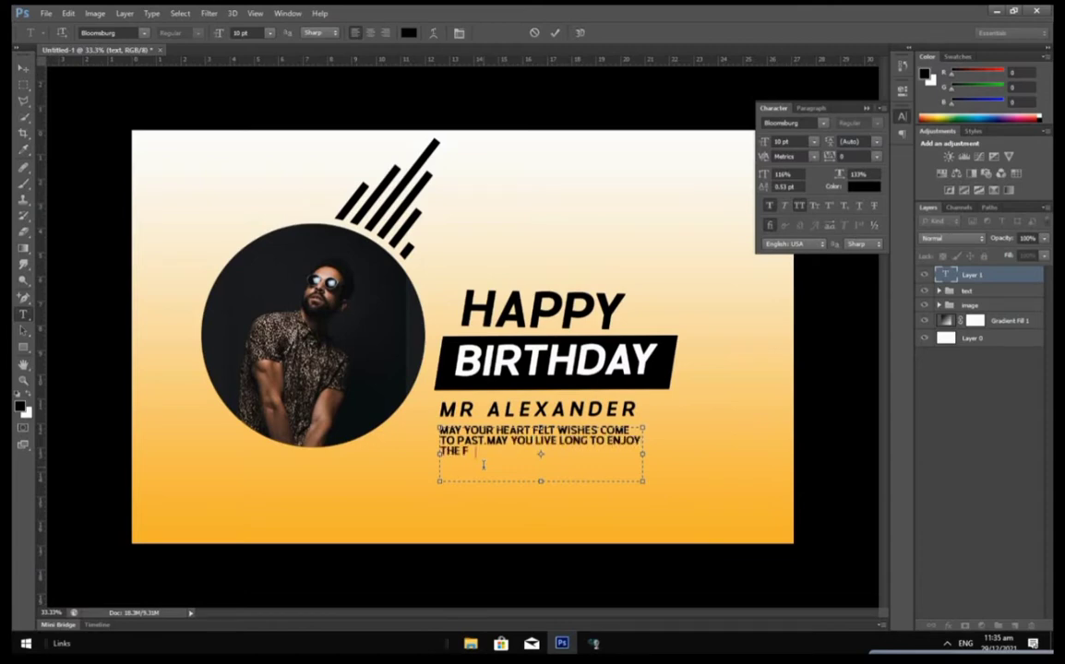
{"action": "type", "text": "RUITS OF YOUR LABOUR"}
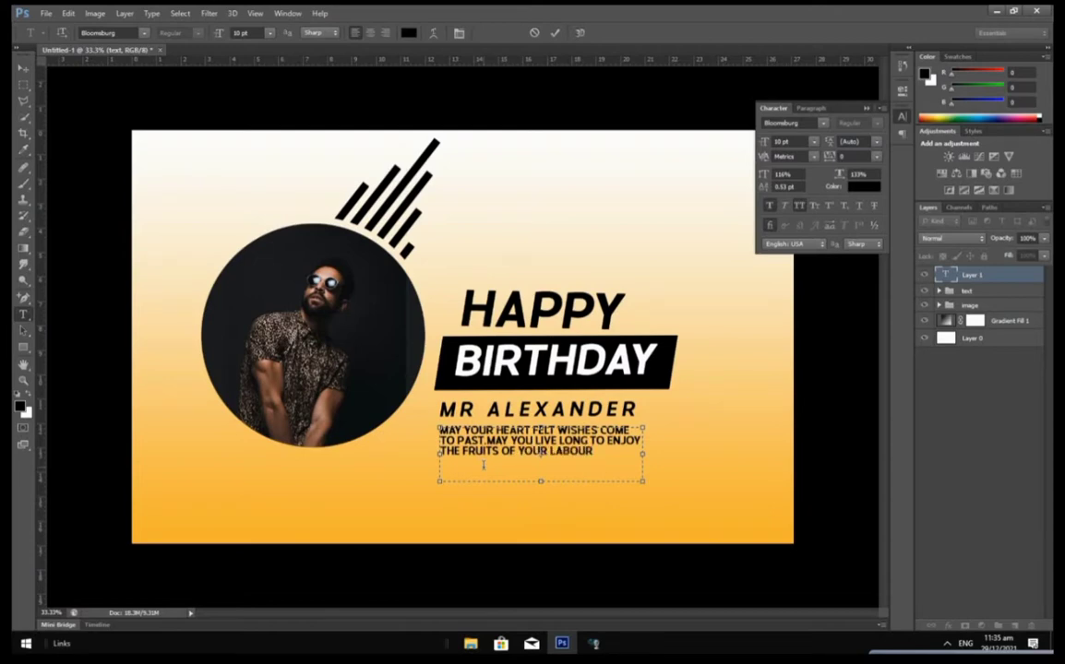
{"action": "left_click", "coordinate": [556, 33]}
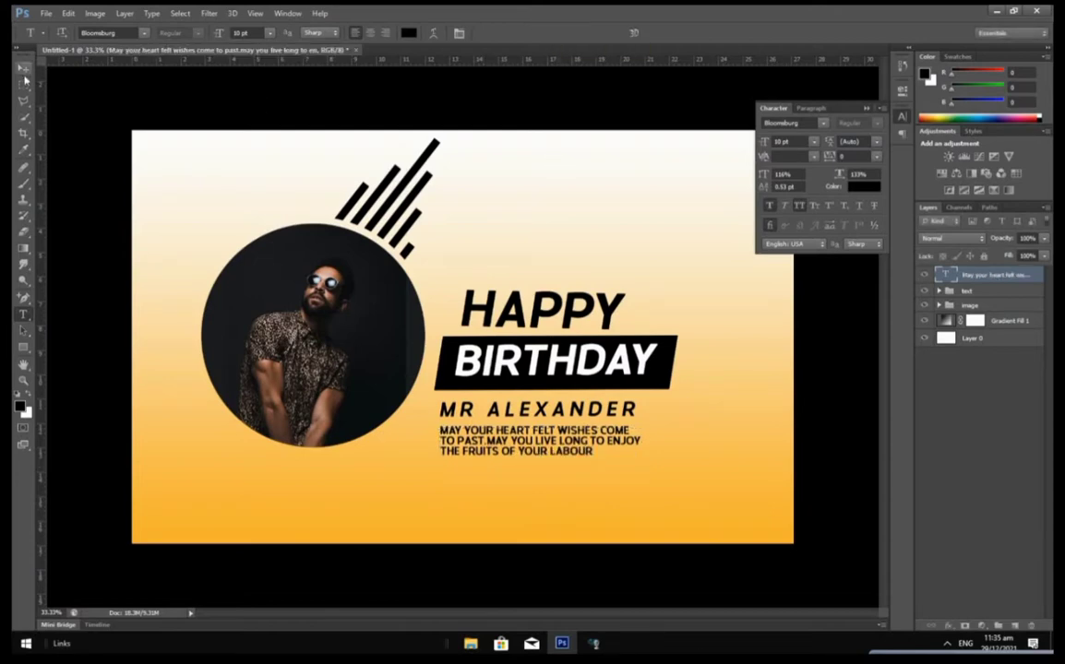
- Turn off All Caps and Faux Bold for the birthday wish paragraph
{"action": "key", "text": "v"}
{"action": "left_click", "coordinate": [799, 206]}
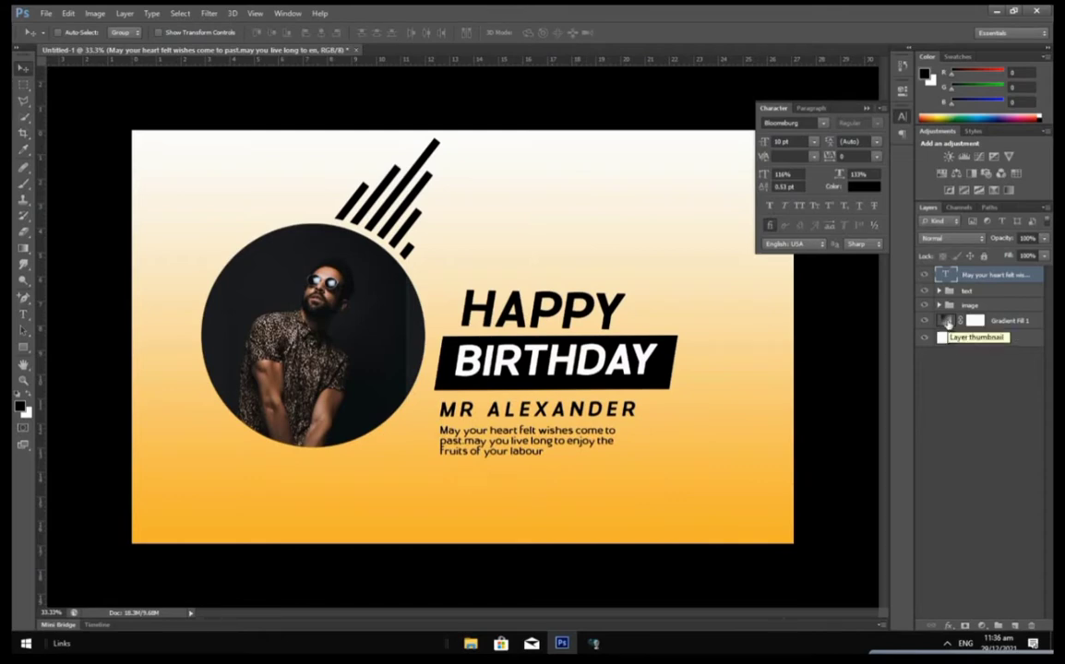
- Recolour the background gradient's stops to a redder orange, setting the opaque stop to #f7832e
{"action": "double_click", "coordinate": [946, 320]}
{"action": "left_click", "coordinate": [676, 212]}
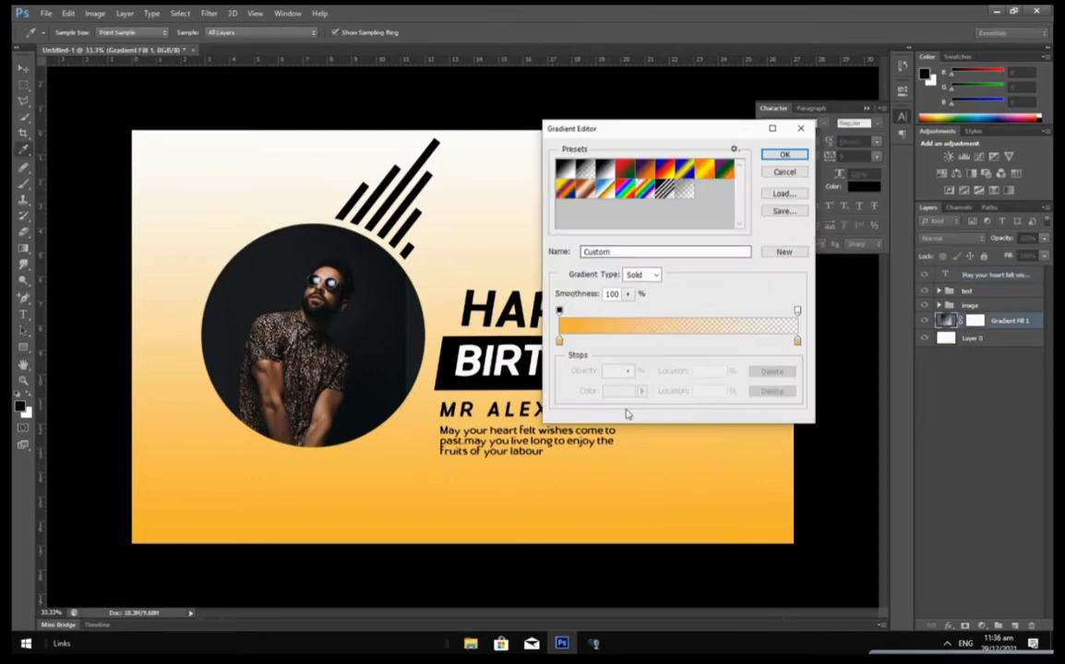
{"action": "left_click", "coordinate": [559, 340]}
{"action": "left_click", "coordinate": [619, 391]}
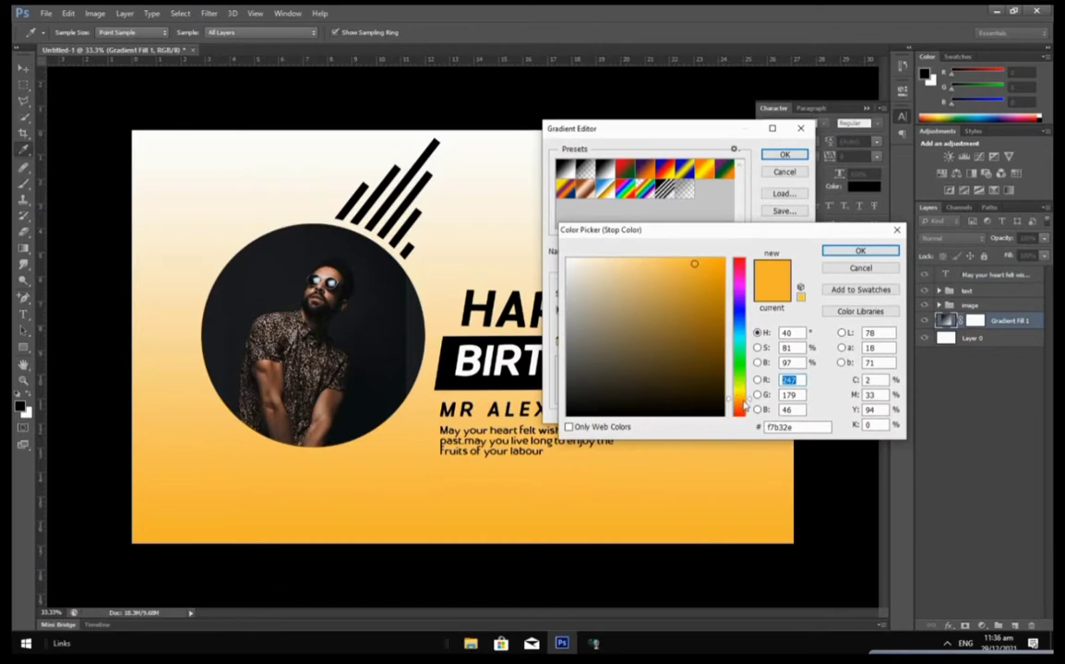
{"action": "left_click_drag", "start_coordinate": [743, 407], "coordinate": [743, 411]}
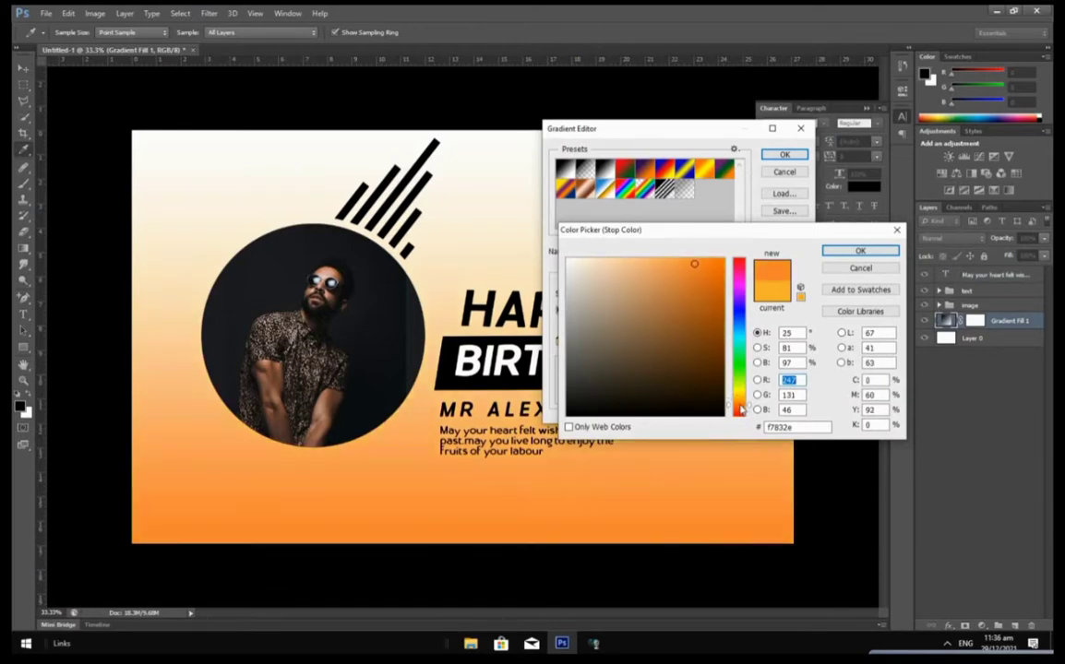
{"action": "left_click", "coordinate": [860, 250]}
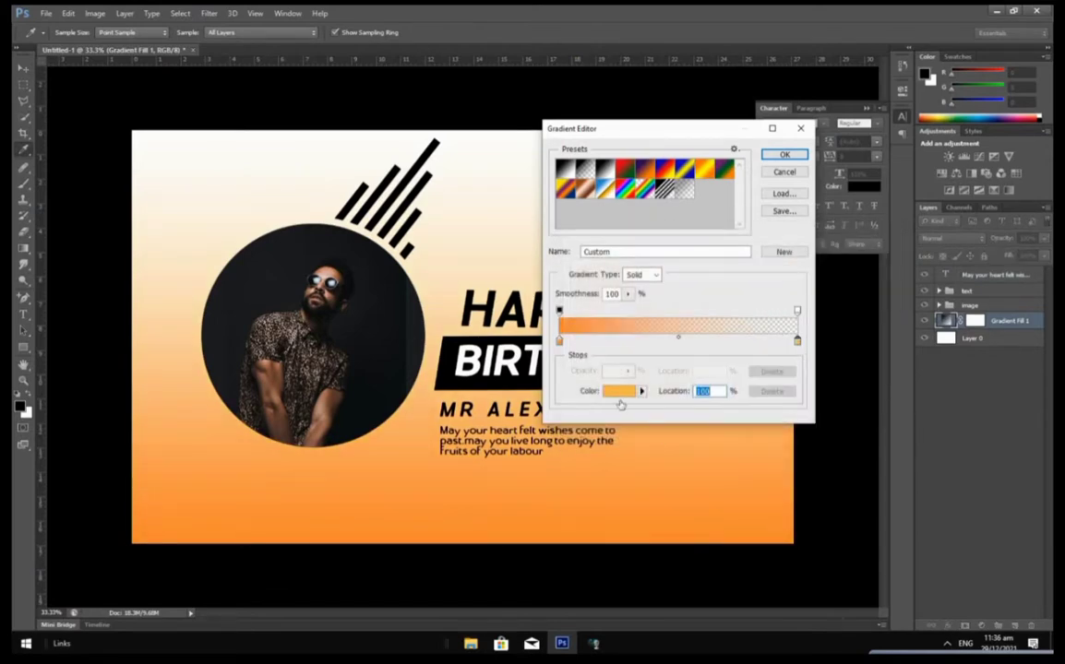
{"action": "left_click", "coordinate": [619, 391]}
{"action": "left_click", "coordinate": [845, 249]}
{"action": "left_click", "coordinate": [783, 154]}
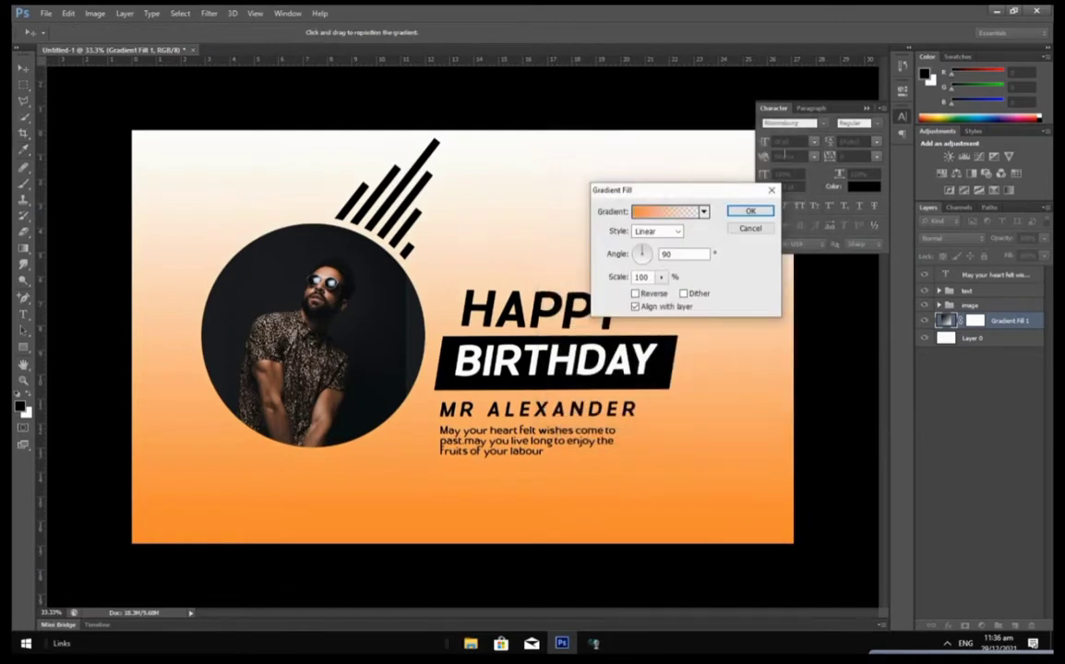
{"action": "left_click", "coordinate": [746, 212]}
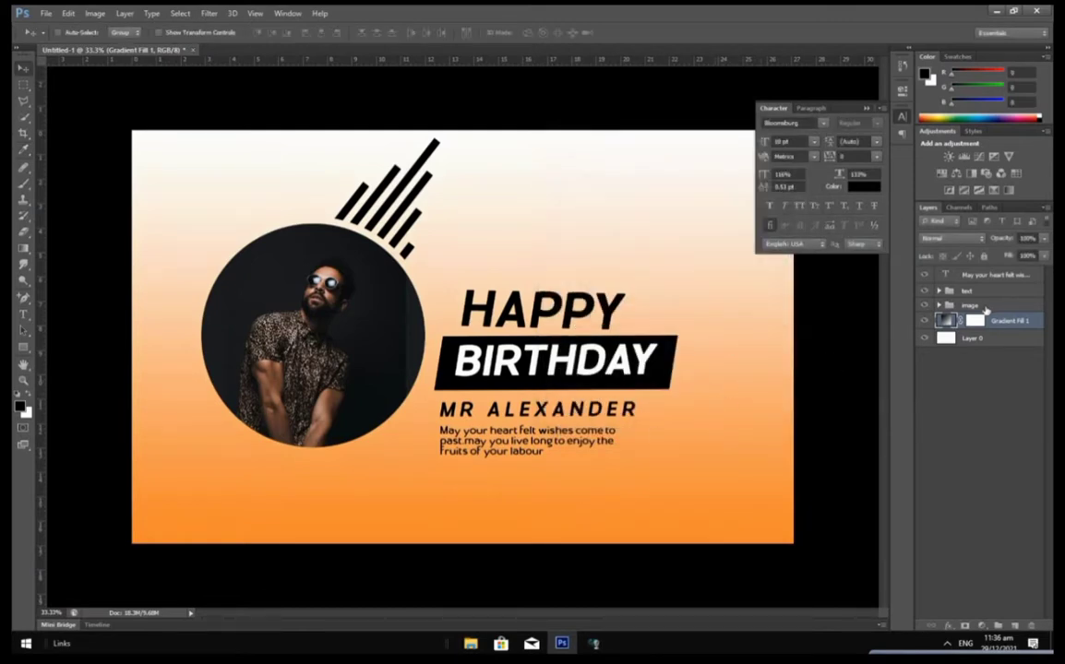
{"action": "left_click", "coordinate": [986, 307]}
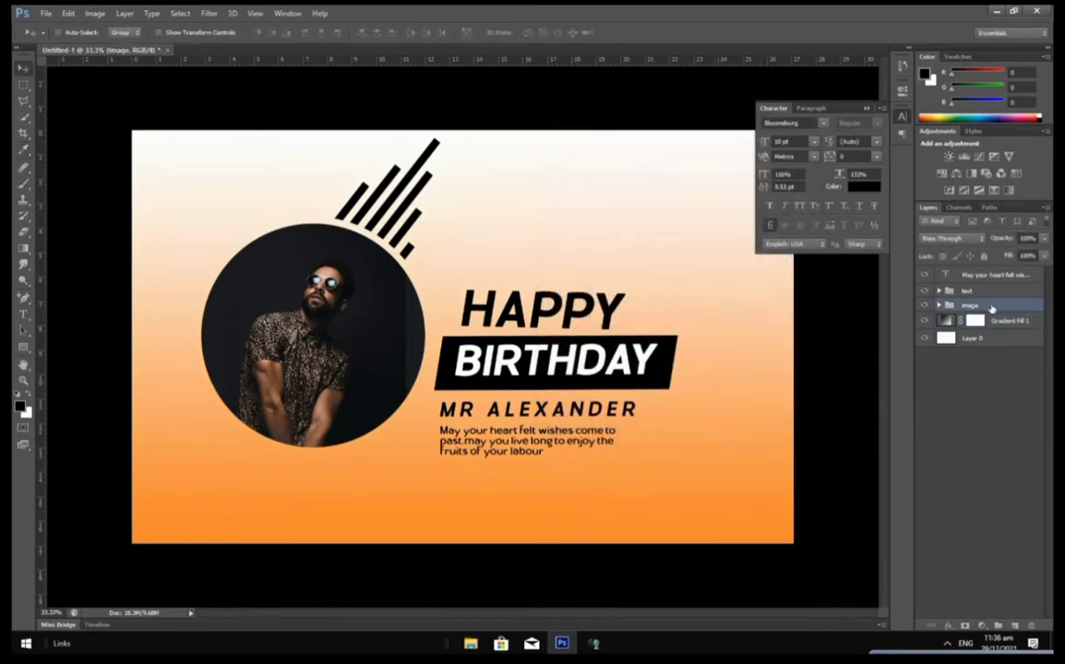
{"action": "left_click", "coordinate": [993, 292], "text": "shift"}
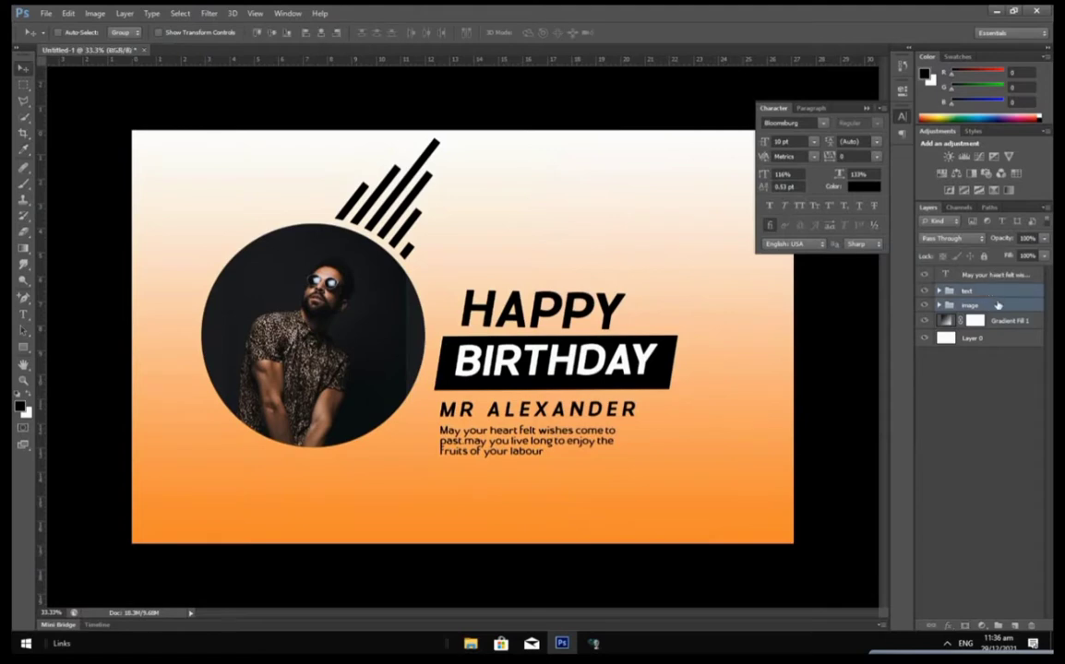
{"action": "left_click", "coordinate": [996, 385]}
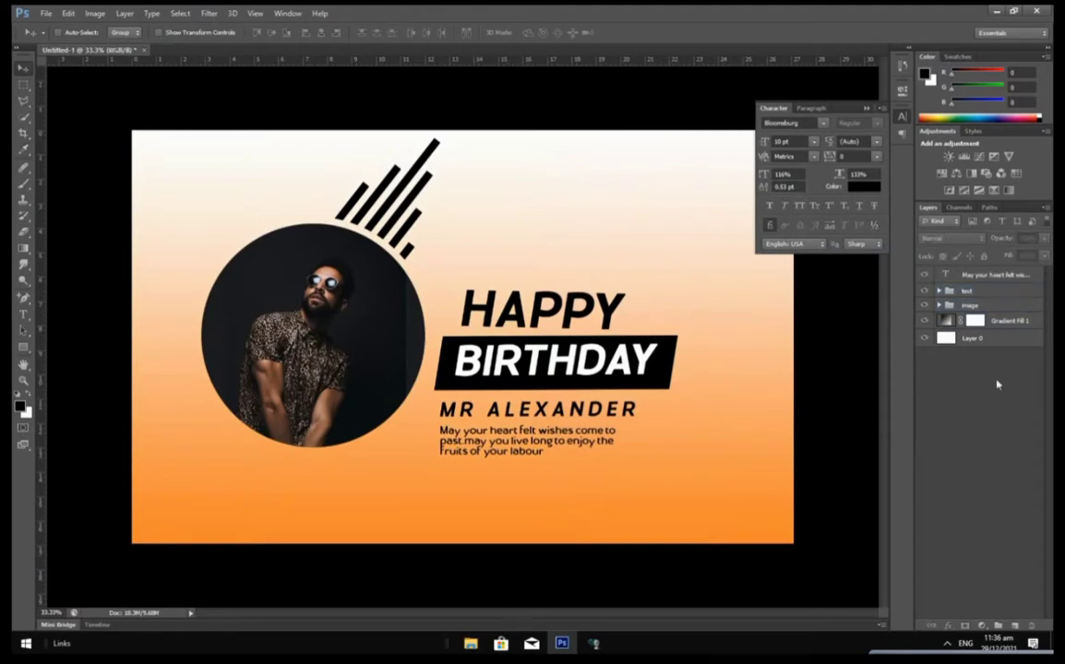
- Group Gradient Fill 1 and Layer 0 under the name background, and put the birthday wish layer into the text group
{"action": "left_click", "coordinate": [1009, 321]}
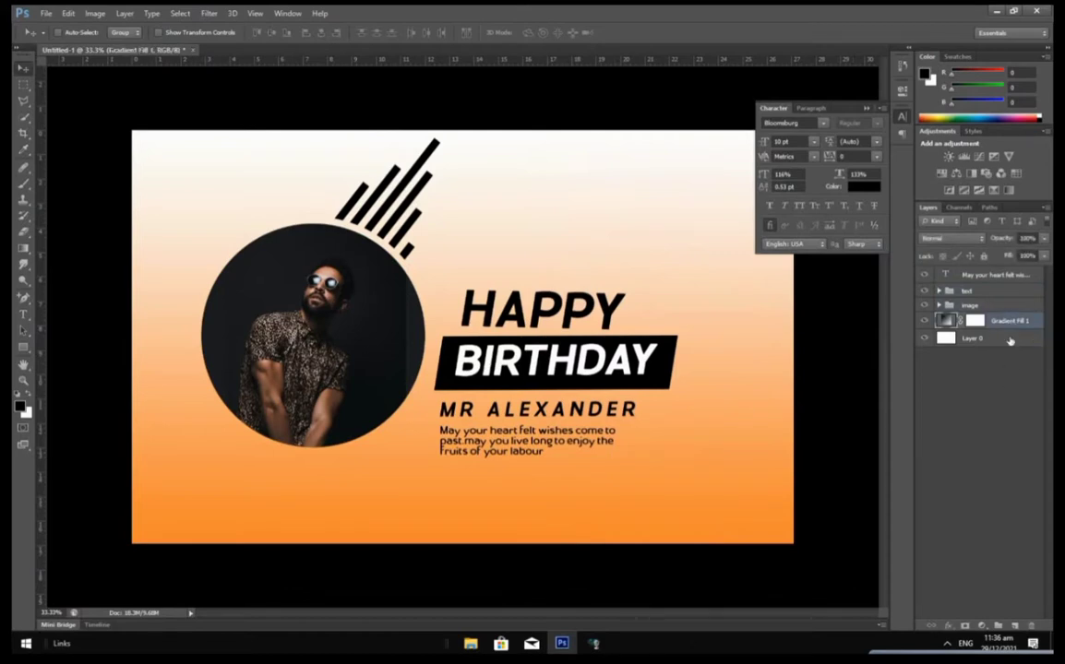
{"action": "left_click", "coordinate": [1009, 341], "text": "shift"}
{"action": "key", "text": "ctrl+g"}
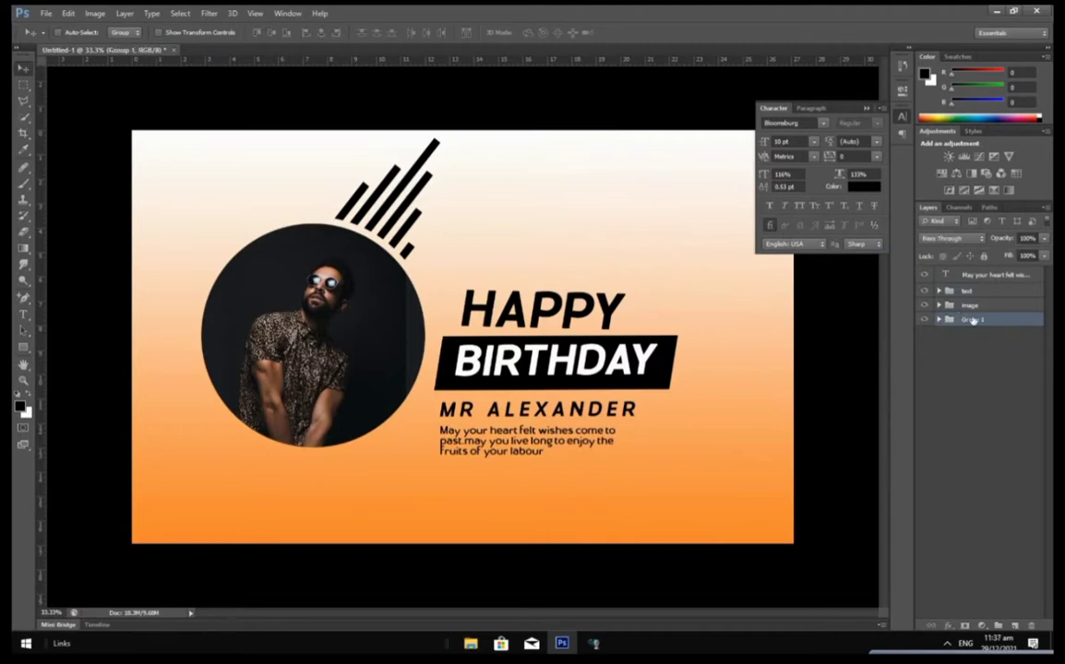
{"action": "double_click", "coordinate": [972, 320]}
{"action": "type", "text": "background"}
{"action": "key", "text": "Return"}
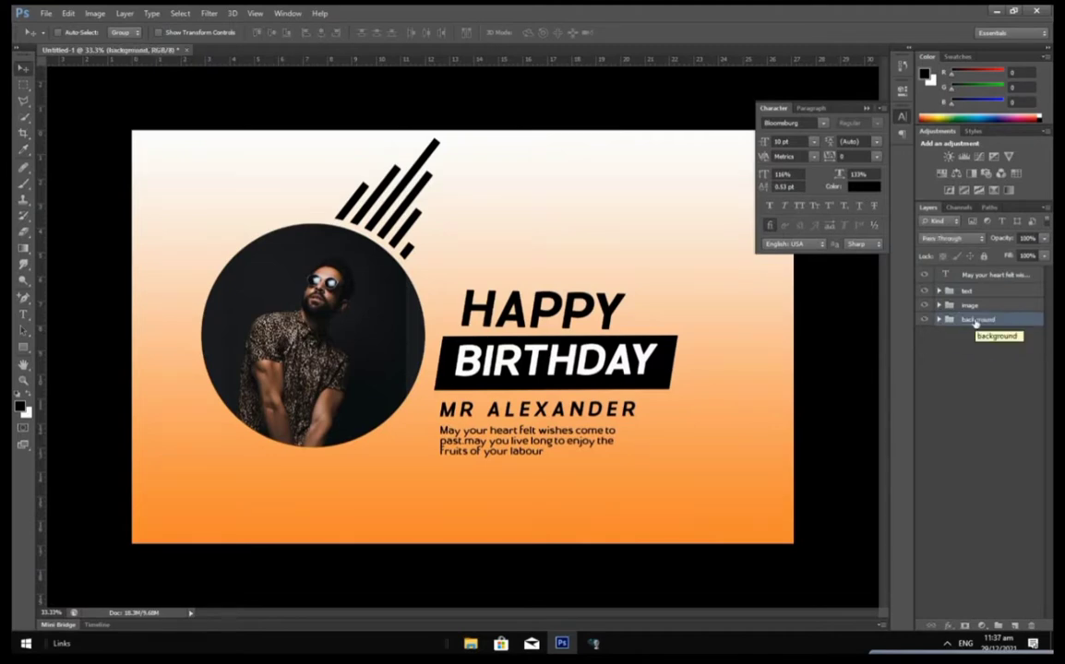
{"action": "left_click", "coordinate": [988, 276]}
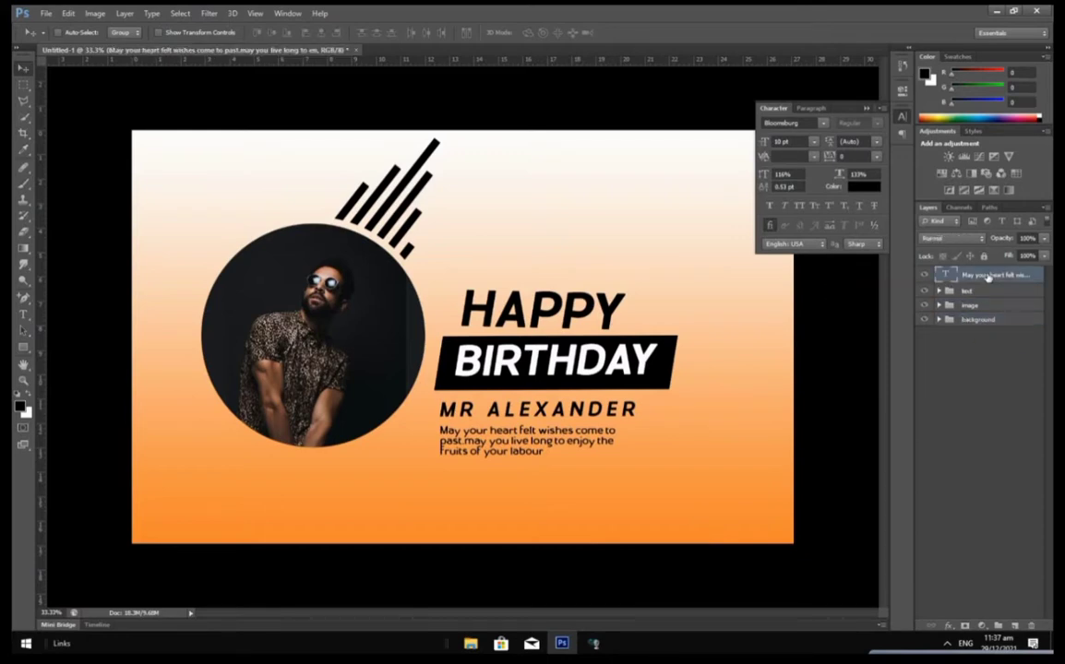
{"action": "left_click_drag", "start_coordinate": [988, 276], "coordinate": [987, 297]}
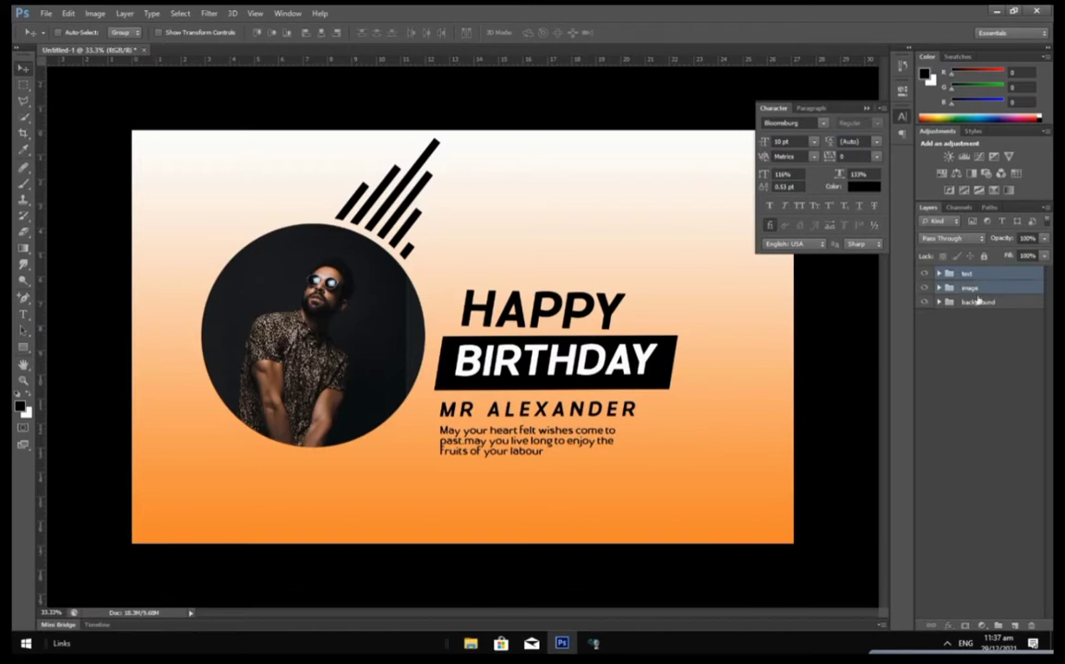
- Shift the text and image groups together to the left and slightly down on the canvas
{"action": "left_click_drag", "start_coordinate": [544, 356], "coordinate": [535, 357]}
{"action": "left_click_drag", "start_coordinate": [586, 385], "coordinate": [572, 387]}
{"action": "key", "text": "shift+Down"}
{"action": "key", "text": "shift+Down"}
{"action": "key", "text": "shift+Down"}
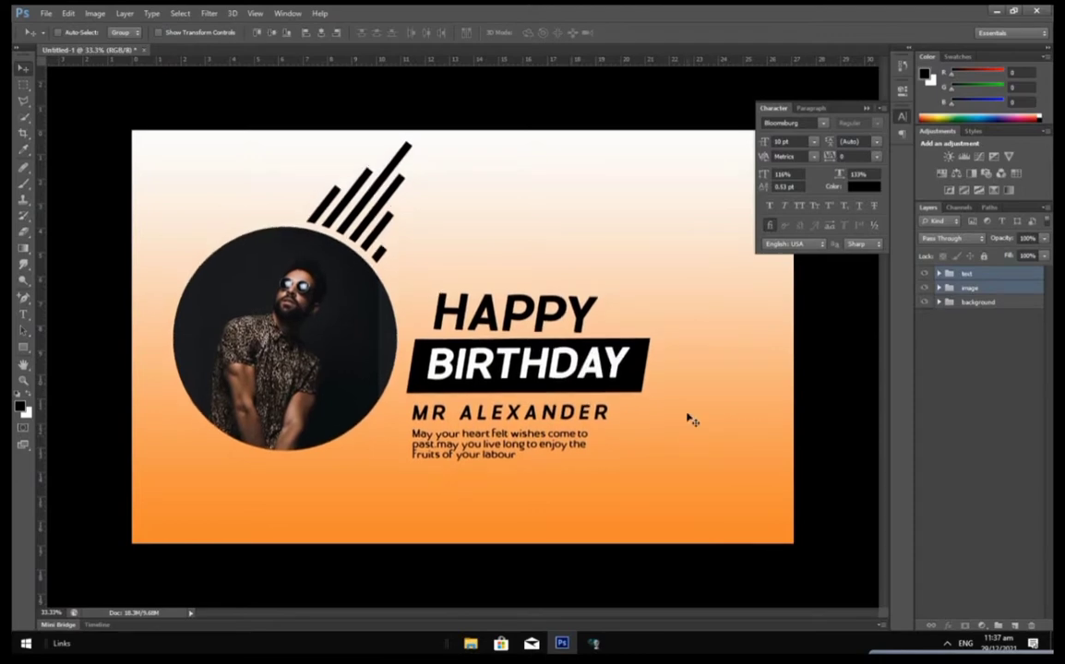
{"action": "key", "text": "Down"}
{"action": "key", "text": "Down"}
{"action": "key", "text": "Down"}
{"action": "key", "text": "Down"}
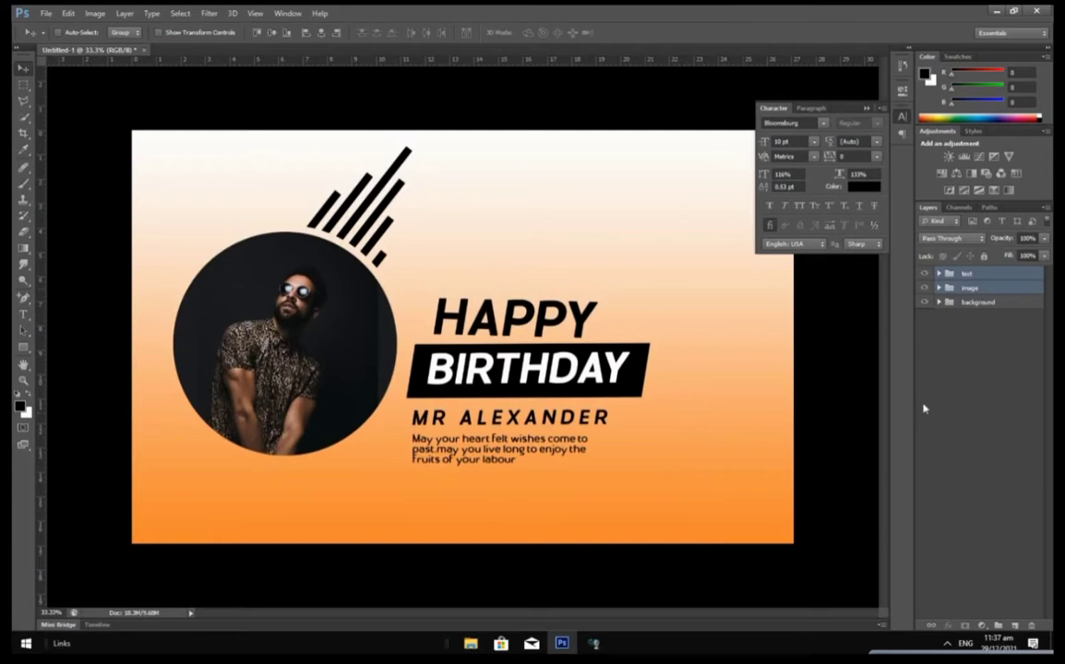
- Crop about 3.5 cm off the right side of the canvas, keeping the full height
{"action": "left_click", "coordinate": [25, 134]}
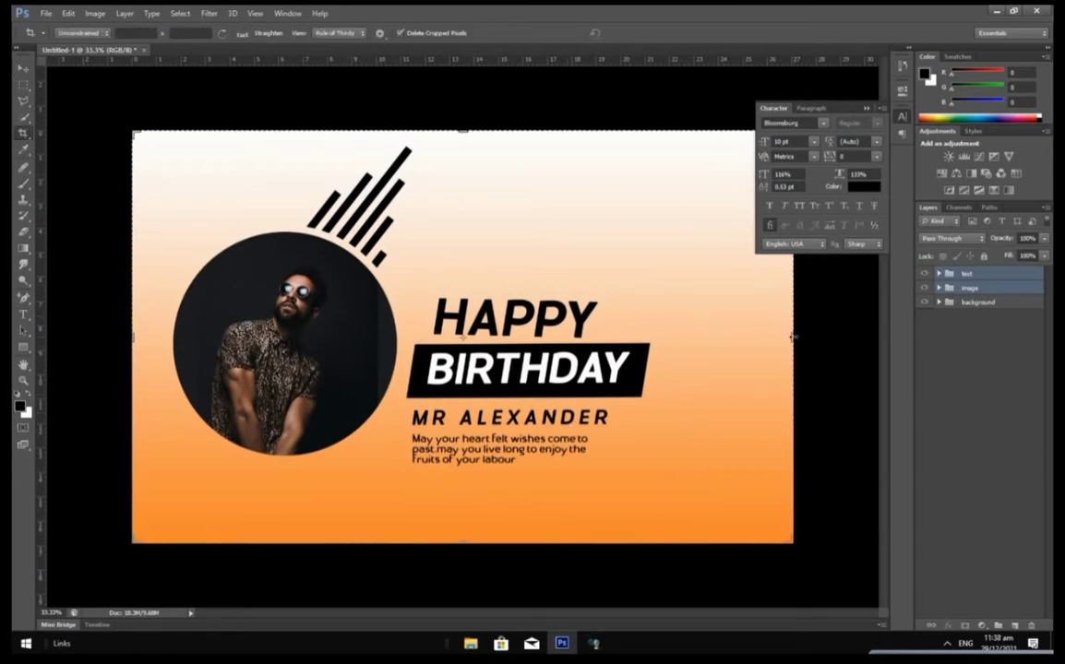
{"action": "left_click_drag", "start_coordinate": [792, 337], "coordinate": [749, 339]}
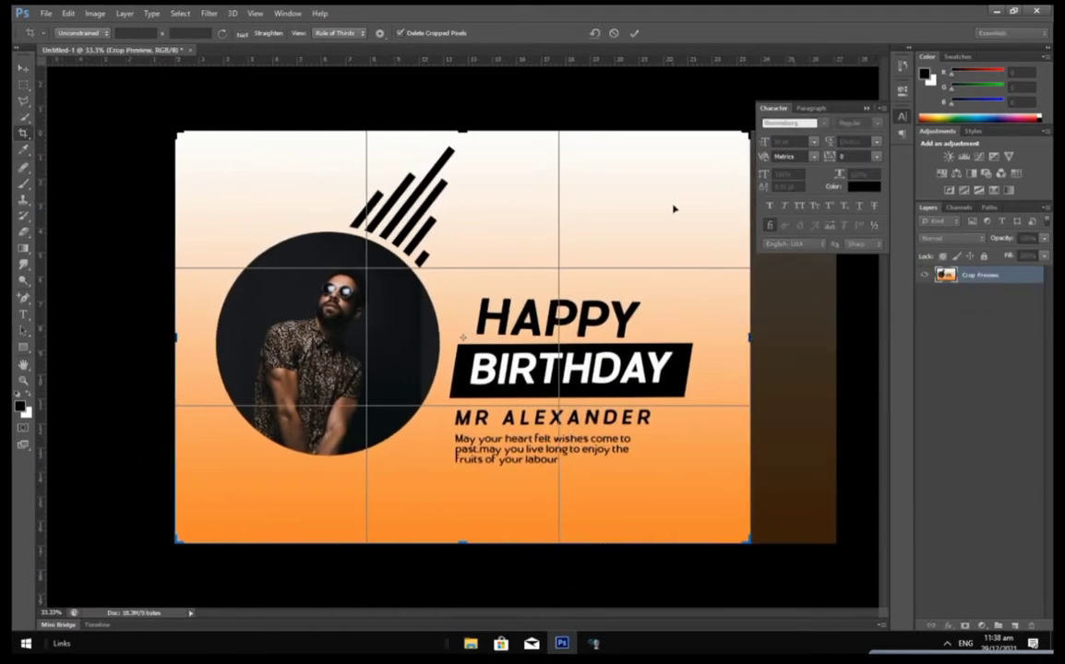
{"action": "key", "text": "Return"}
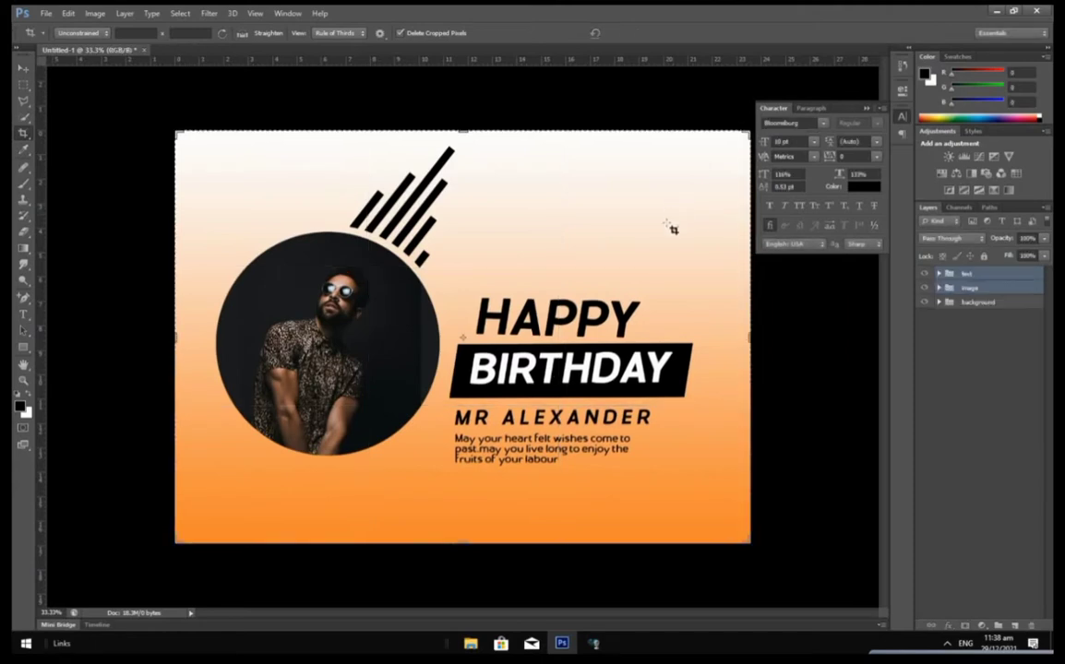
{"action": "key", "text": "v"}
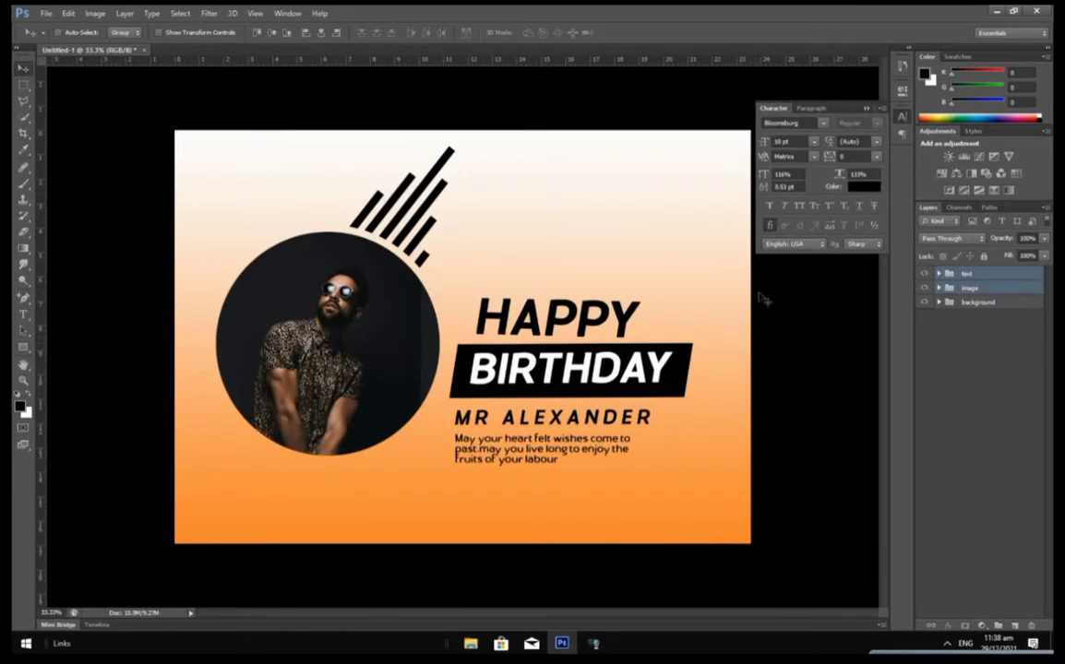
- Add a Brightness/Contrast adjustment layer above all groups with Brightness 43 and Contrast -27
{"action": "left_click", "coordinate": [982, 627]}
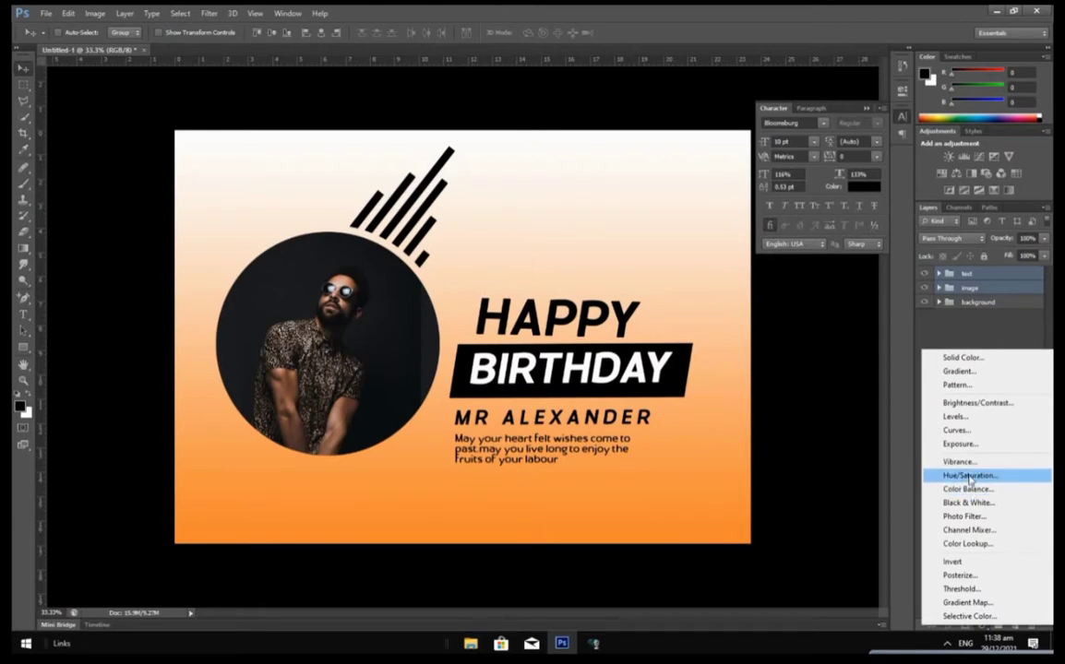
{"action": "left_click", "coordinate": [978, 403]}
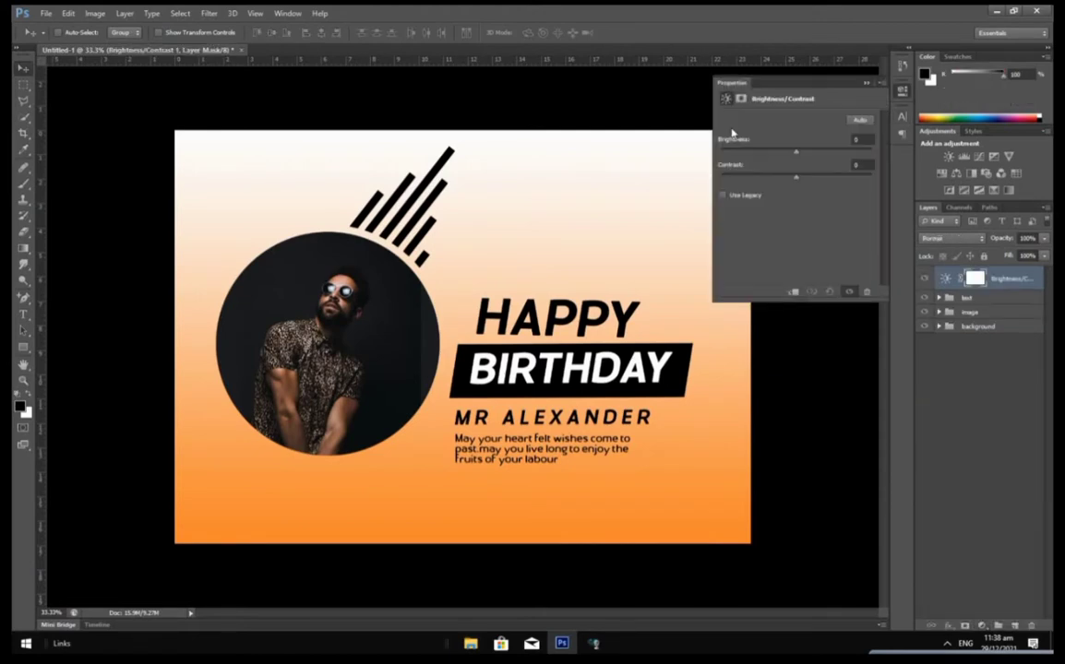
{"action": "left_click_drag", "start_coordinate": [799, 152], "coordinate": [765, 177]}
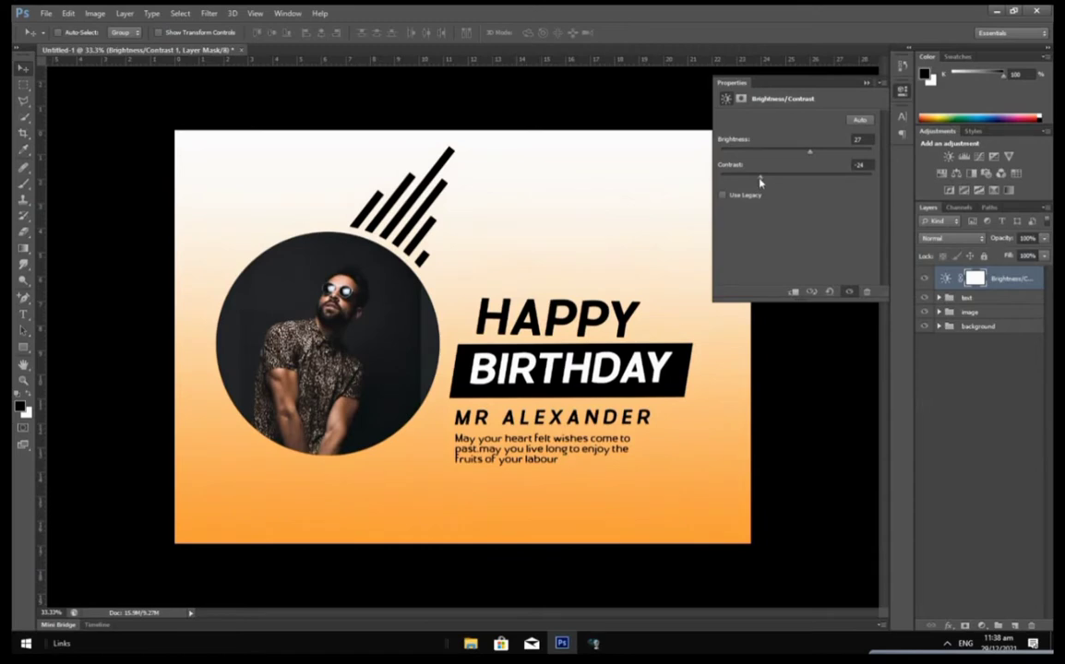
{"action": "left_click_drag", "start_coordinate": [759, 181], "coordinate": [759, 181]}
{"action": "left_click_drag", "start_coordinate": [810, 154], "coordinate": [820, 155]}
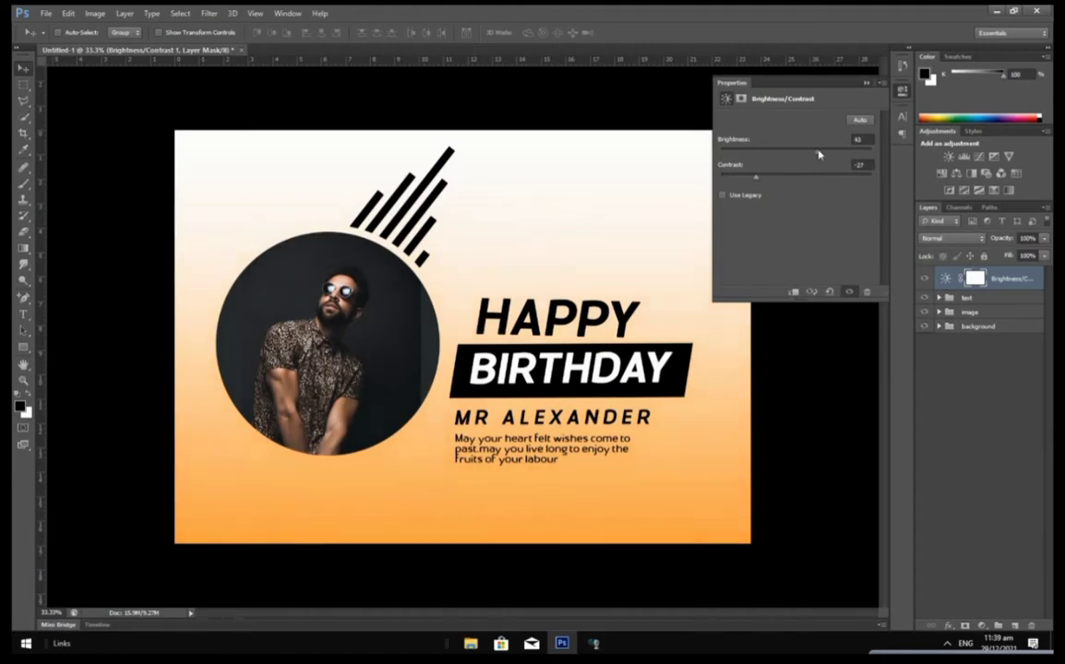
{"action": "left_click", "coordinate": [866, 84]}
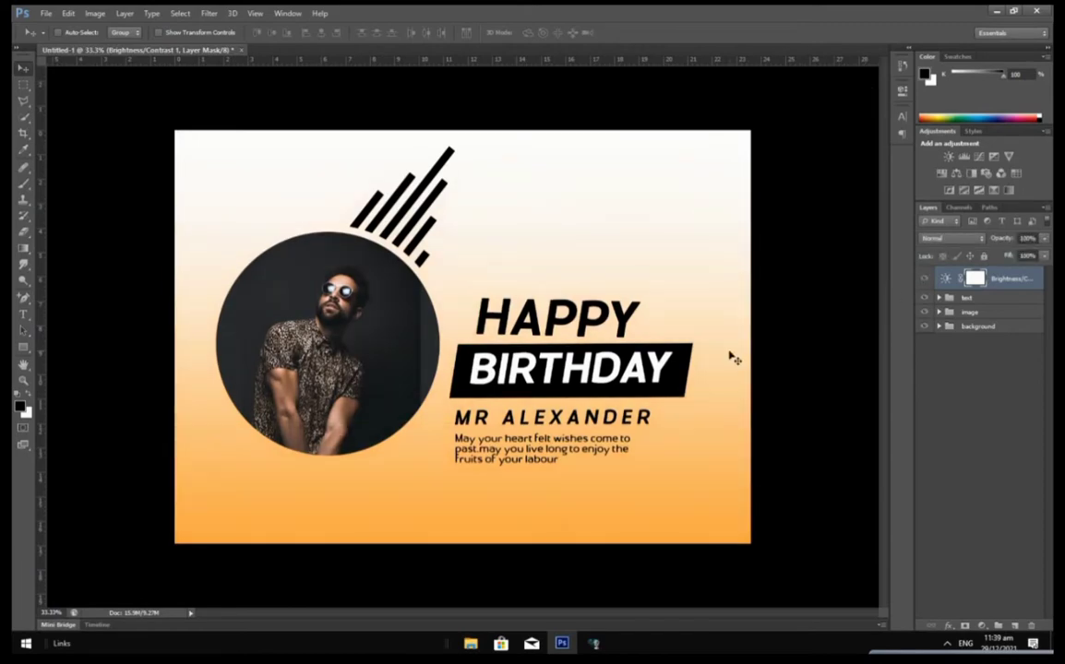